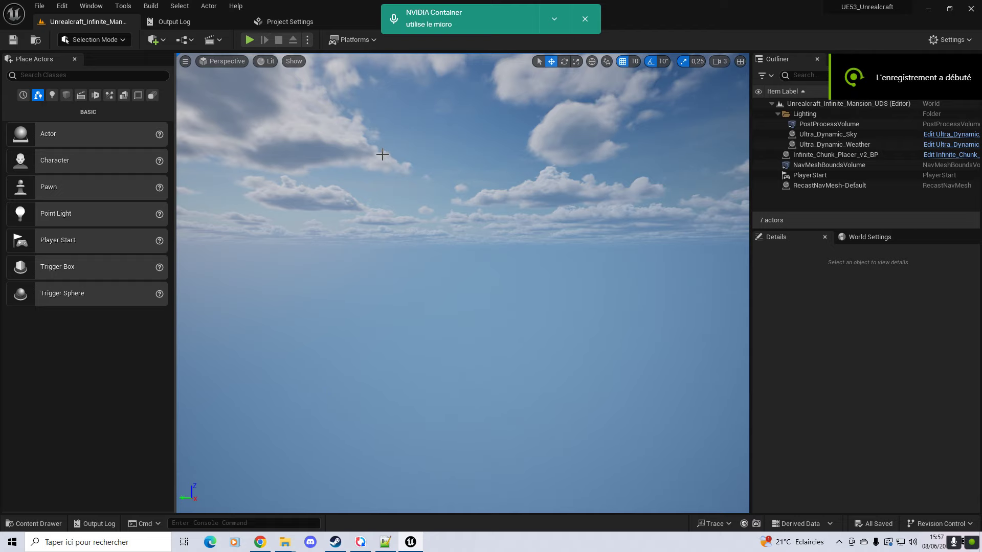
- Select the Unrealcraft_Infinite level in the Content Drawer's UnrealCraft > Maps folder
left_click(34, 527)
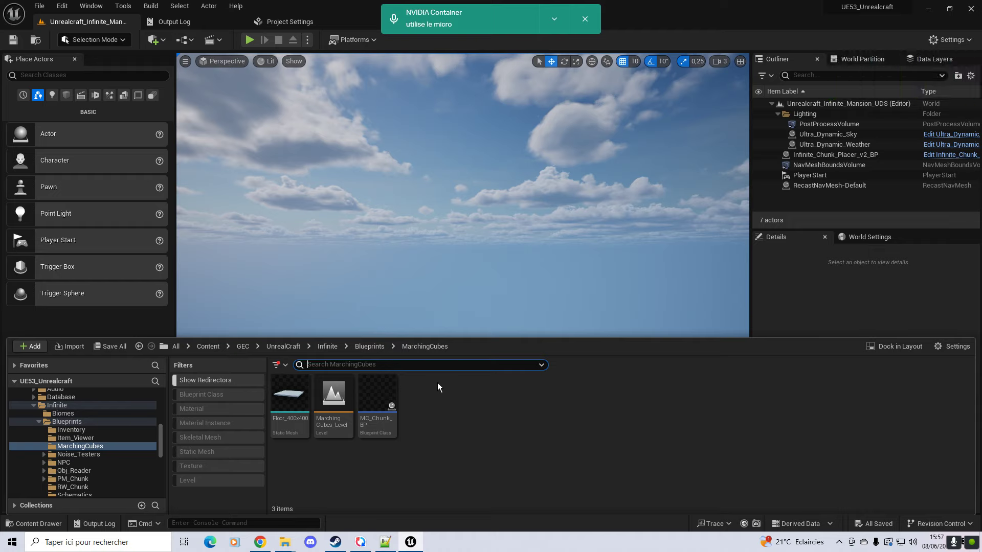
left_click(328, 348)
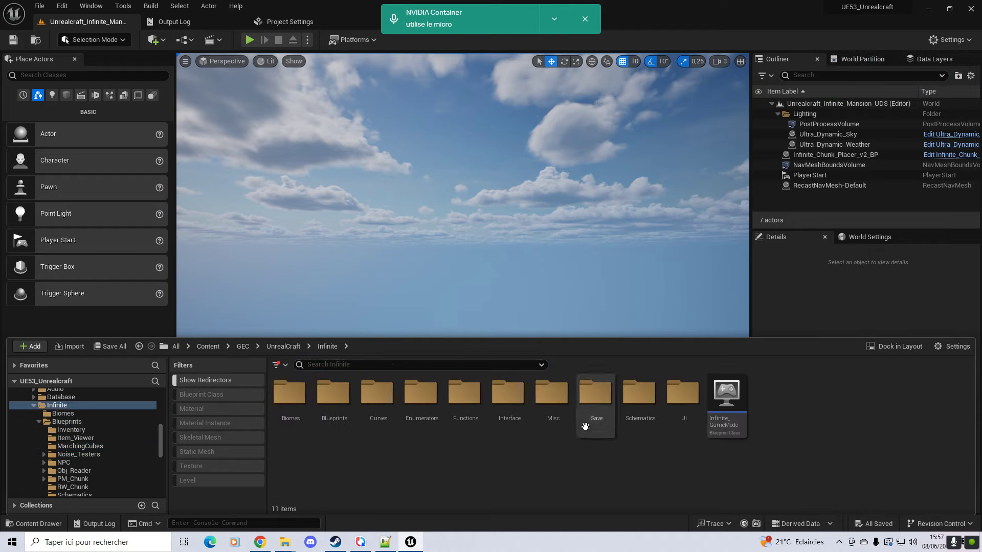
left_click(284, 347)
double_click(422, 394)
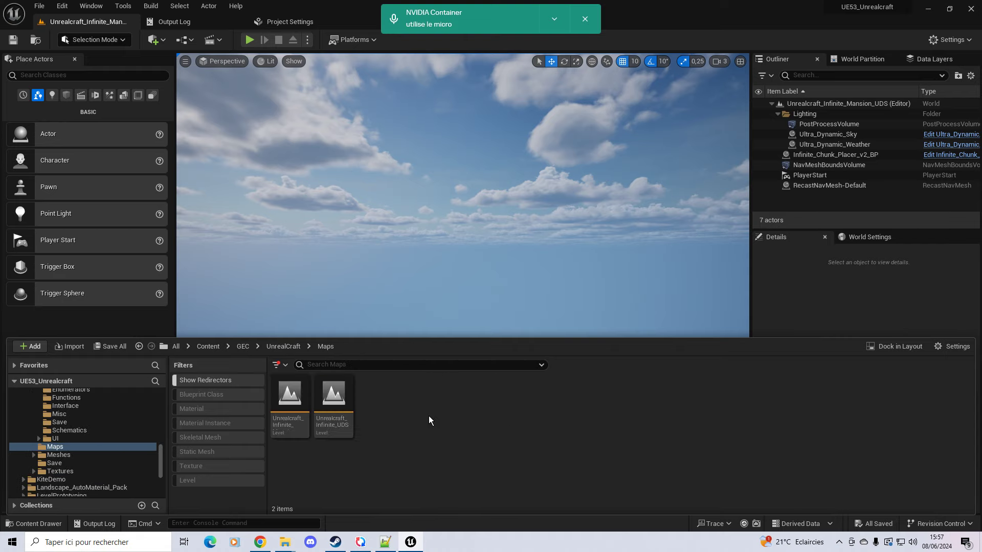
left_click(302, 406)
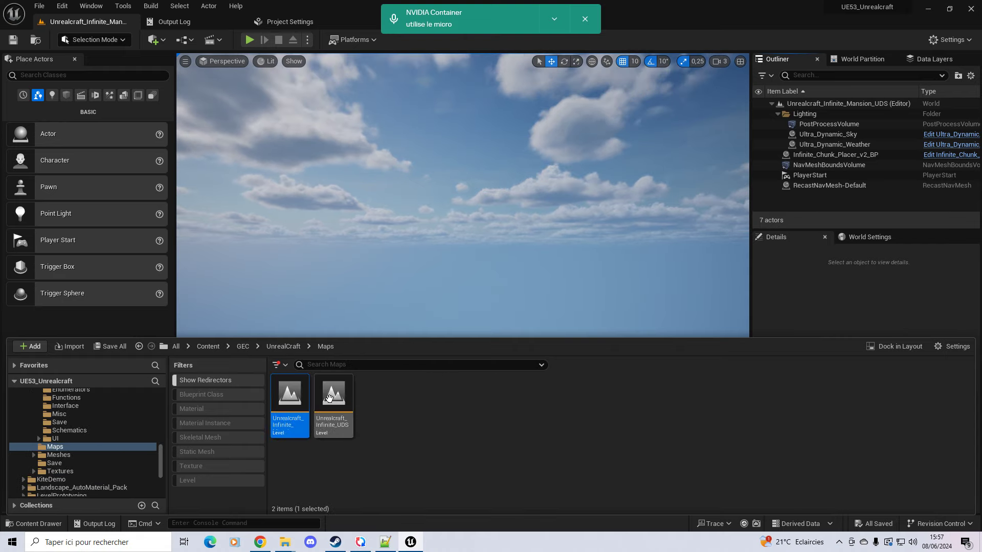
left_click(439, 214)
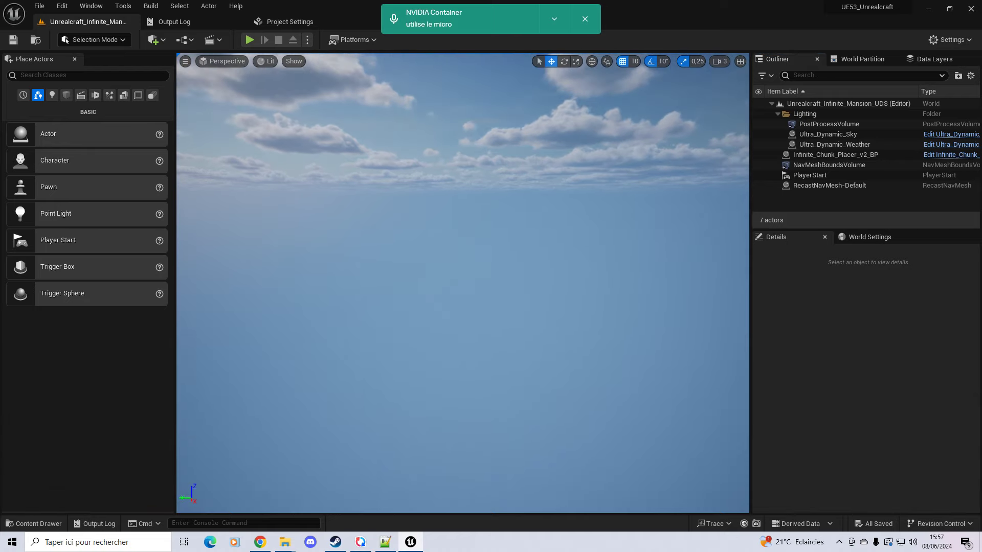
- Play the level in the editor and press Space on the title screen to start
left_click(250, 39)
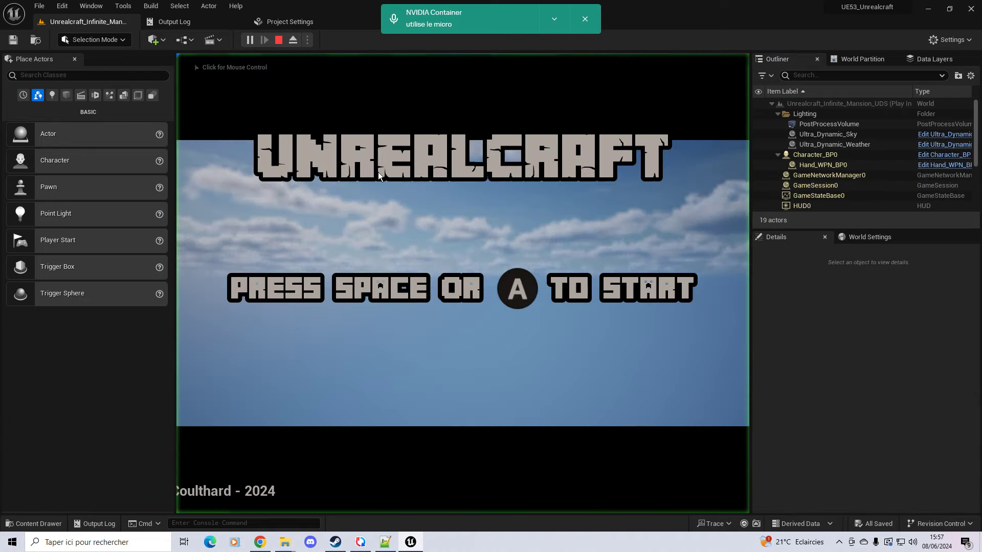
left_click(444, 224)
key("space")
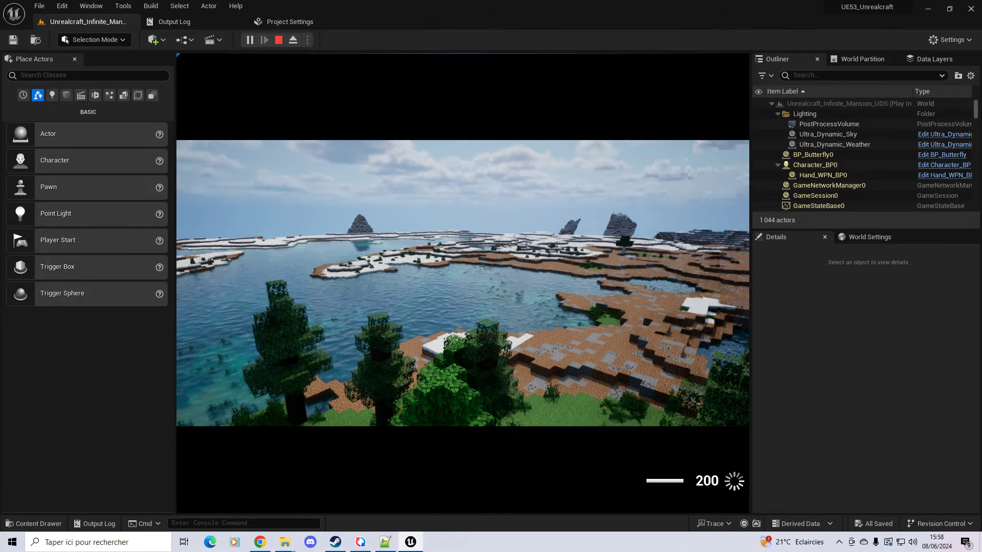
- Show detailed performance stats with the 'stat detailed' console command
key("grave")
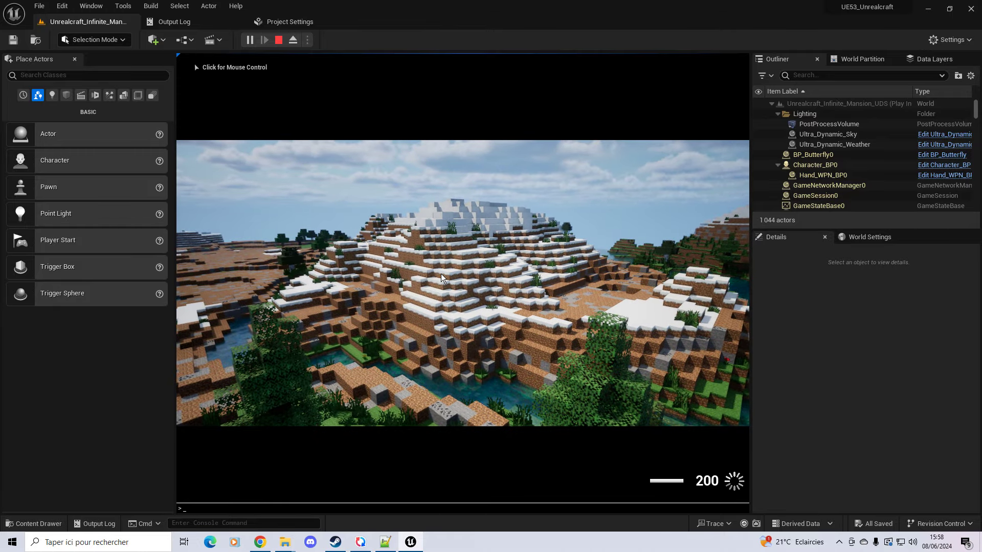
type("stat detailed")
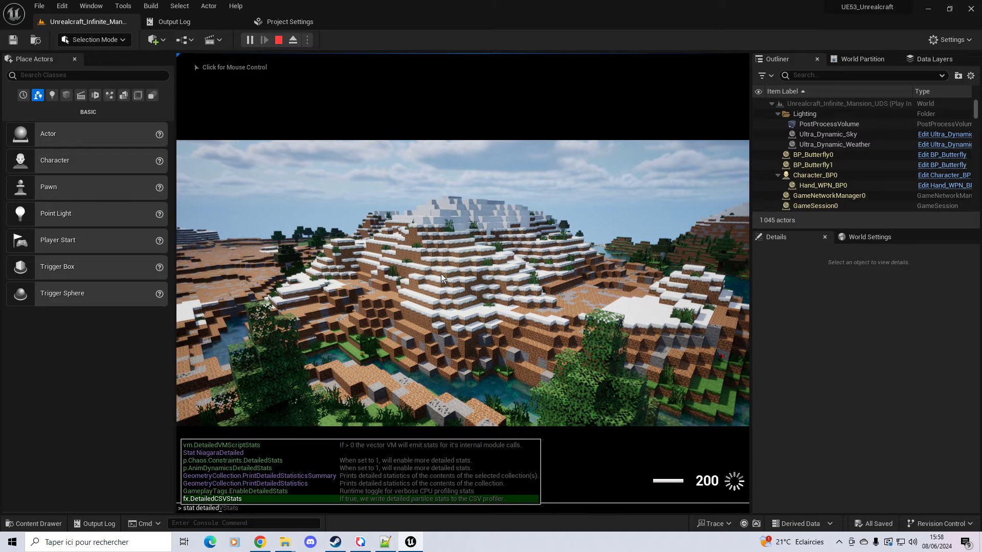
key("Return")
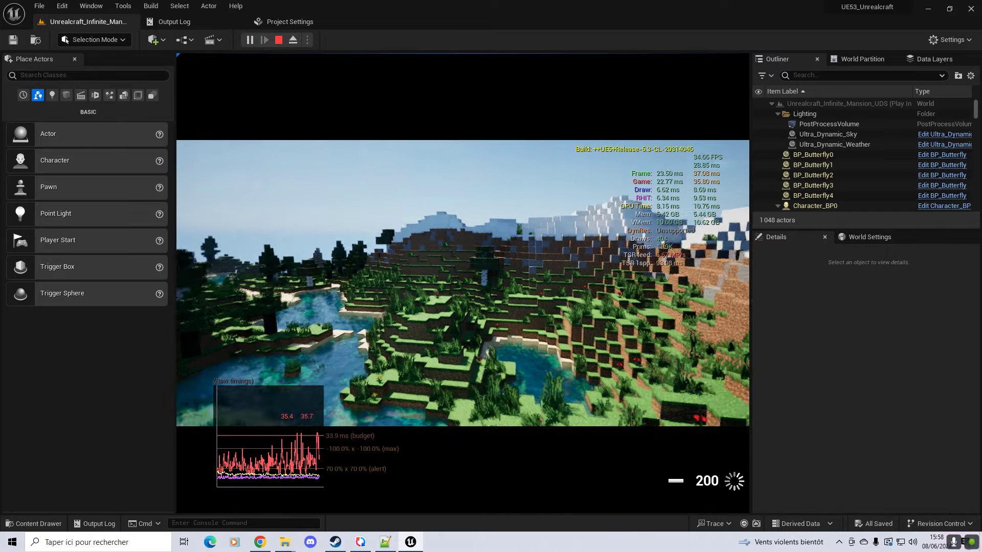
- Walk over the snowy hills down to the lake and onto its grassy right shore
key("w")
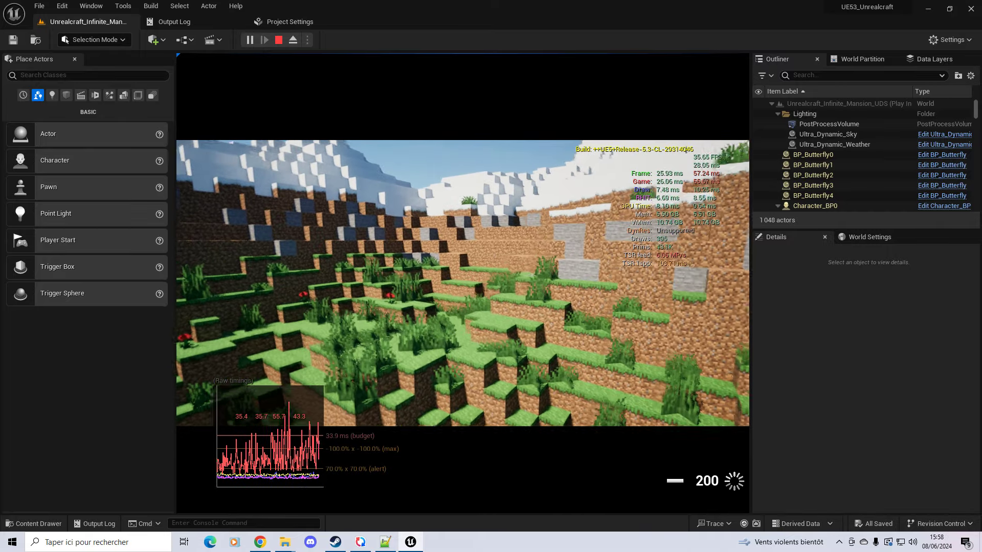
key("w")
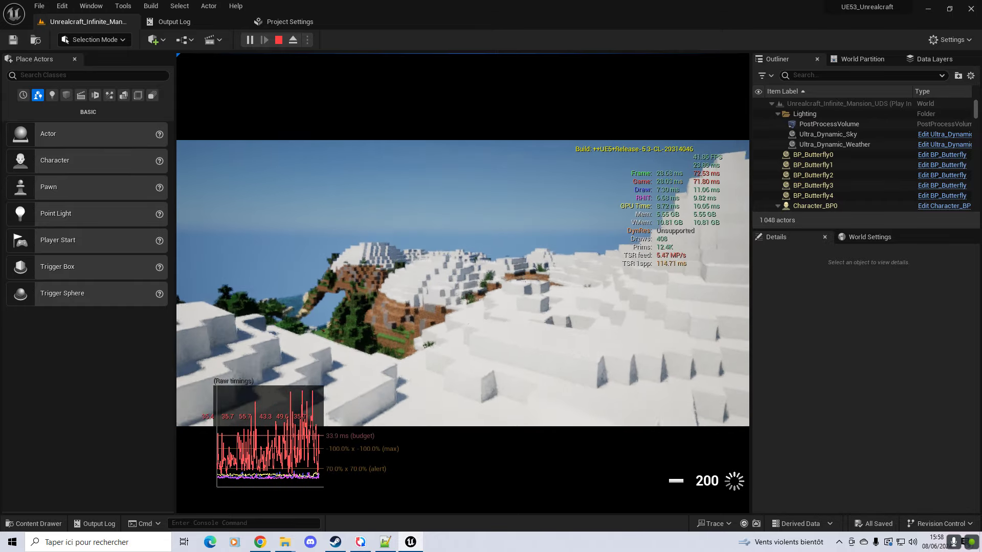
key("w")
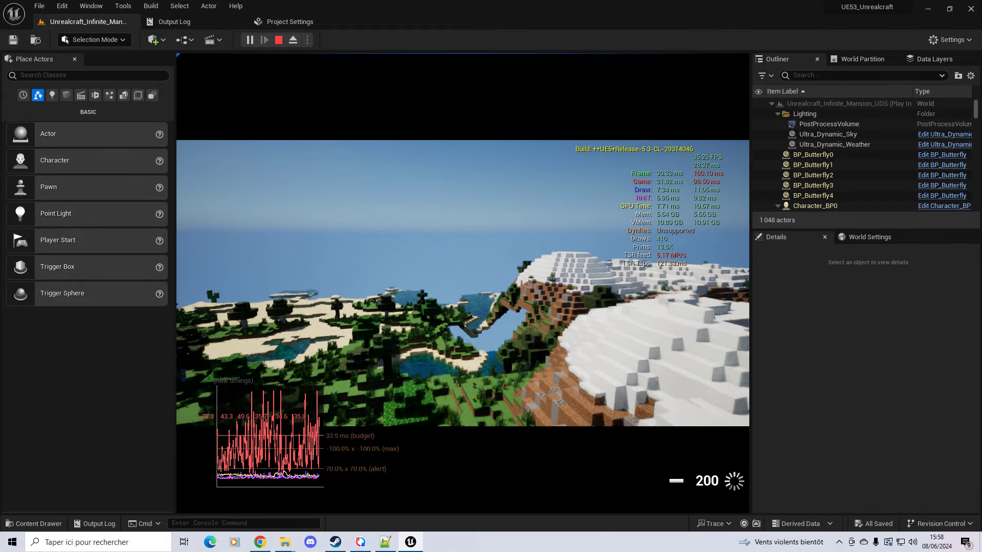
key("w")
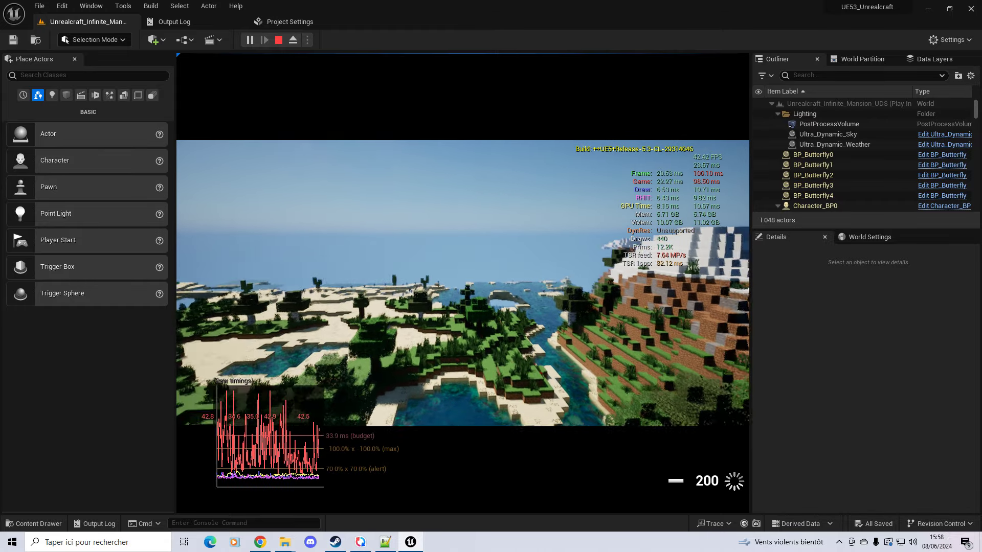
key("w")
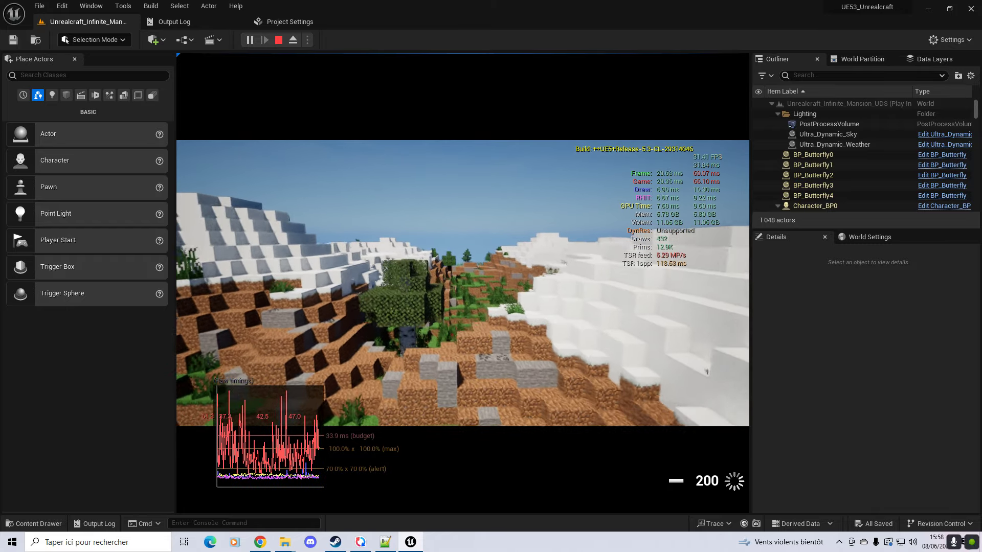
key("w")
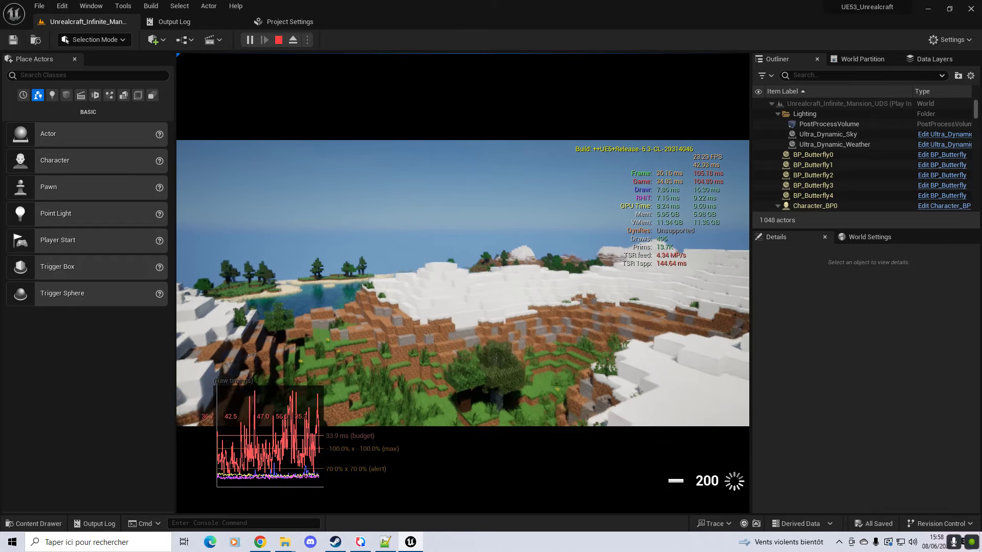
key("w")
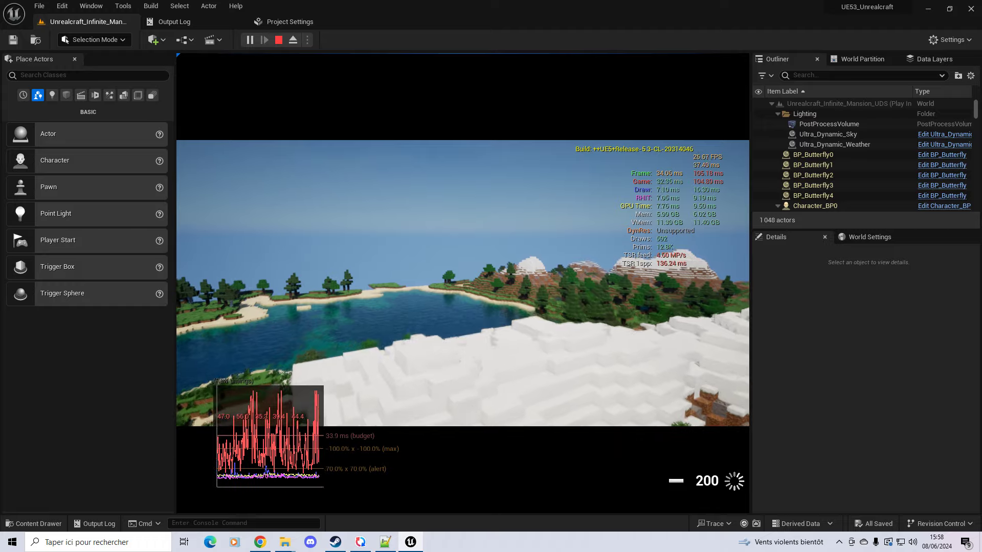
key("w")
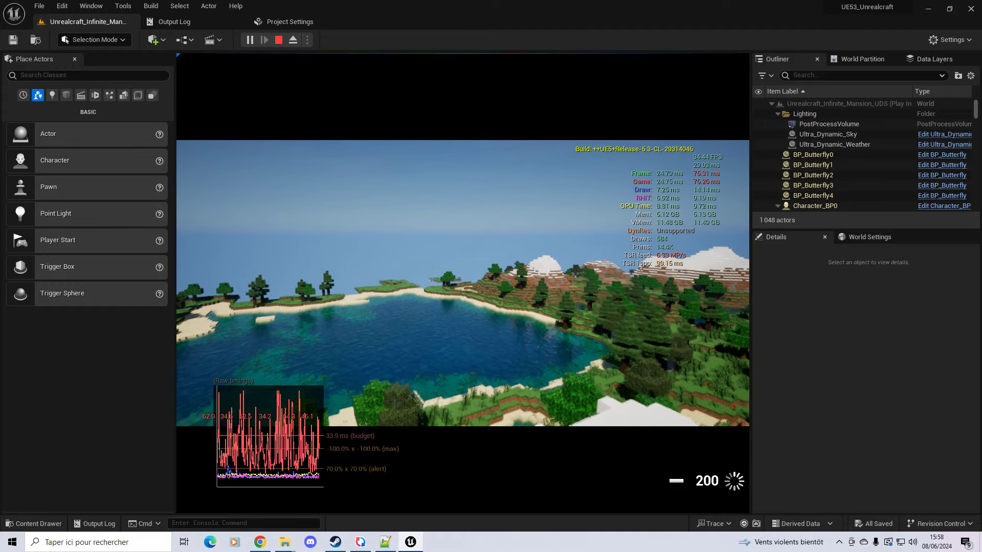
key("w")
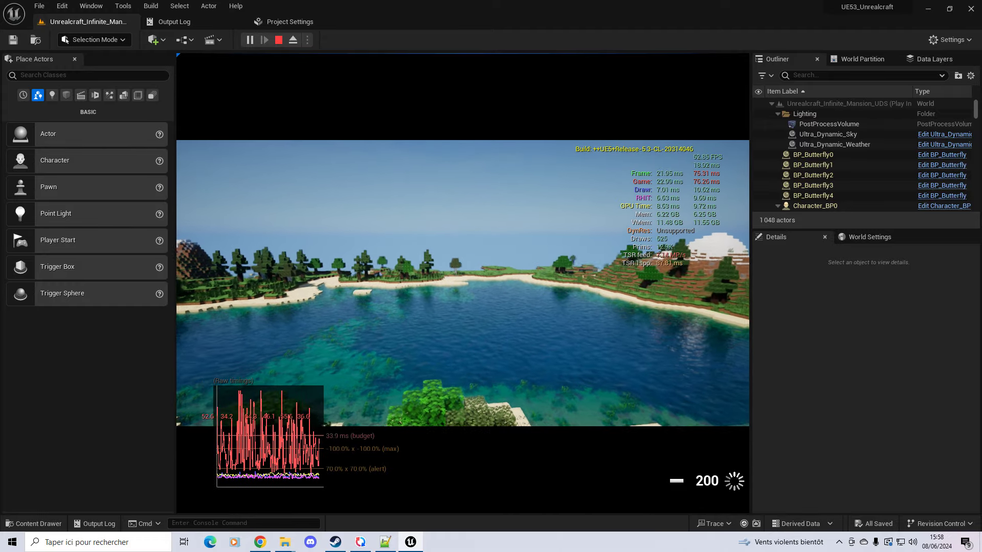
key("w")
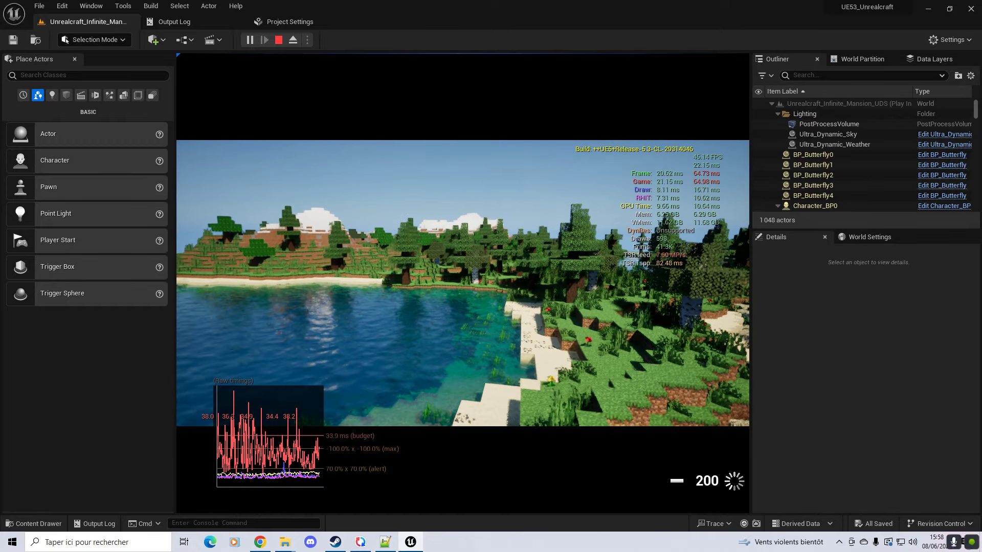
key("w")
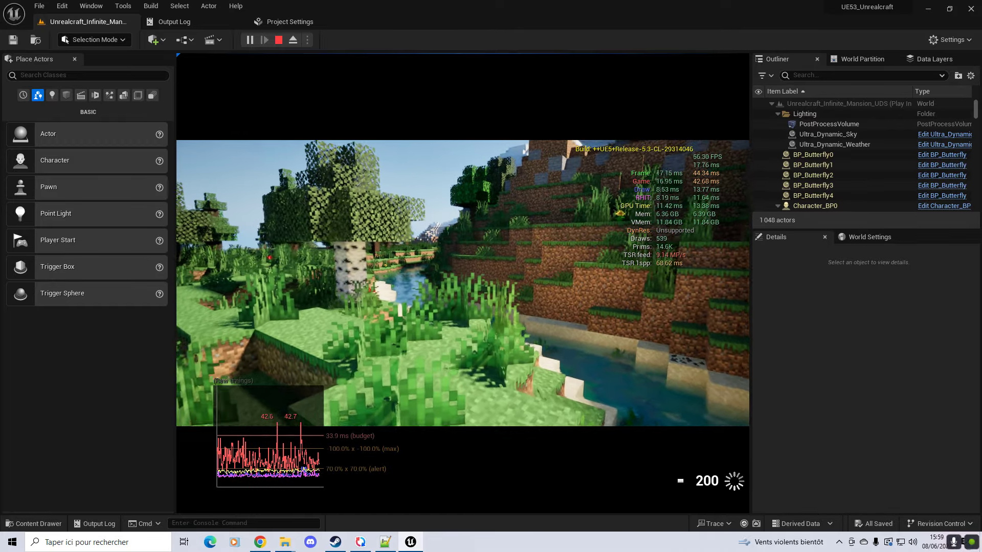
- Switch to third-person view and run the character through the grass toward the trees
key("F5")
key("w")
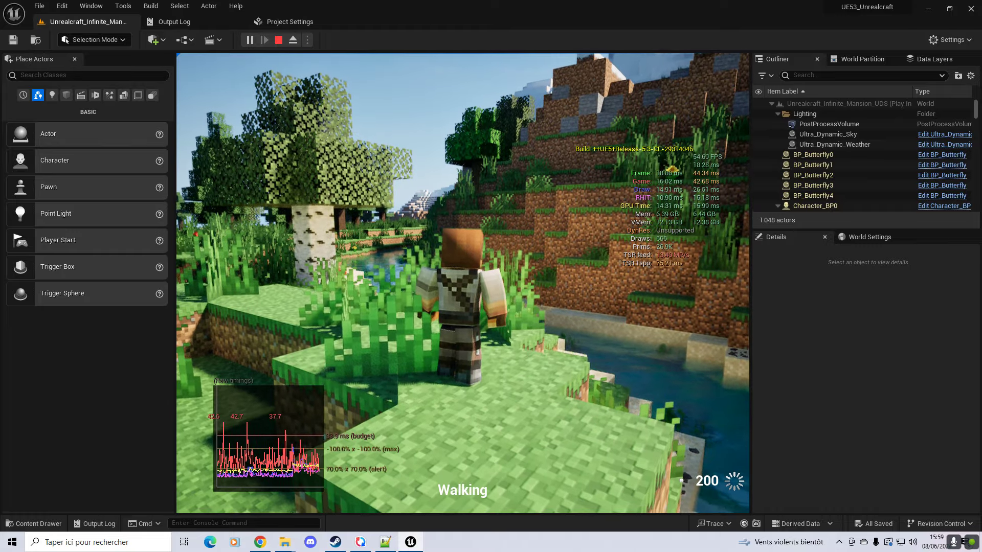
key("w")
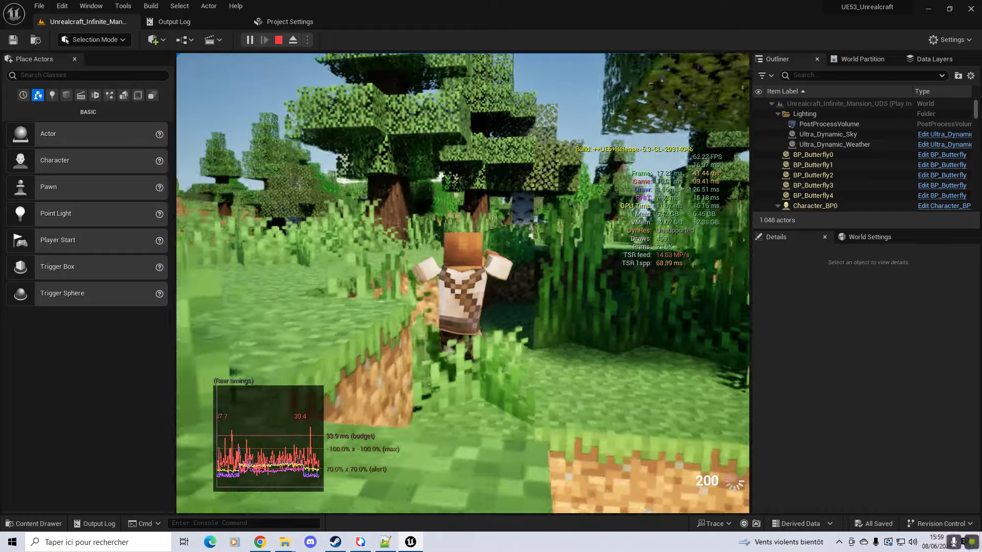
key("w")
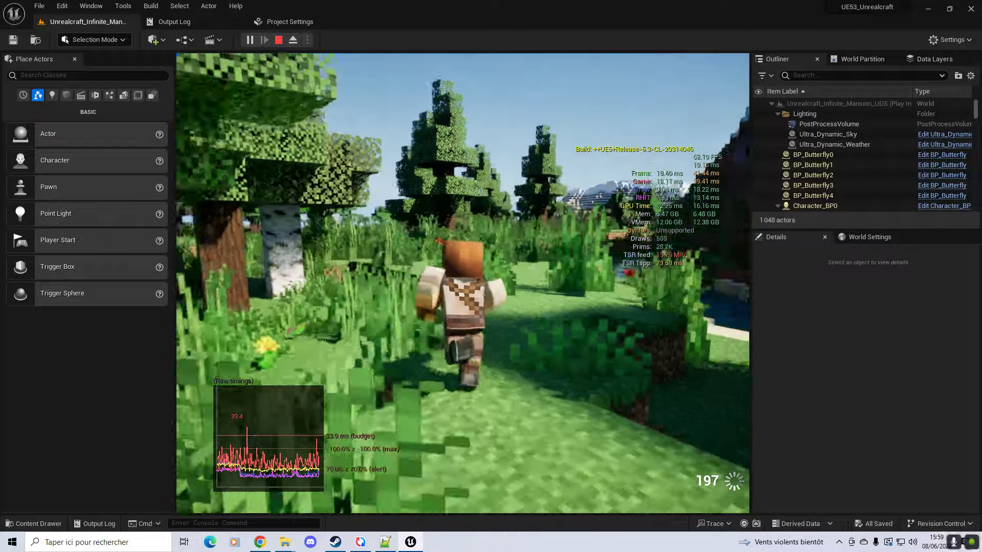
key("w")
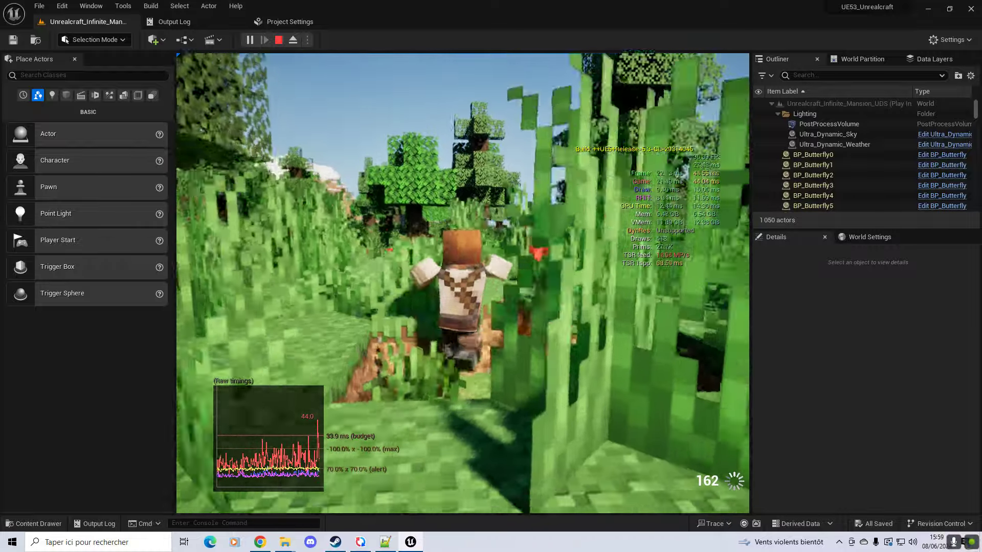
- Run on past the trees and flowers, then bring up the in-game options menu
key("w")
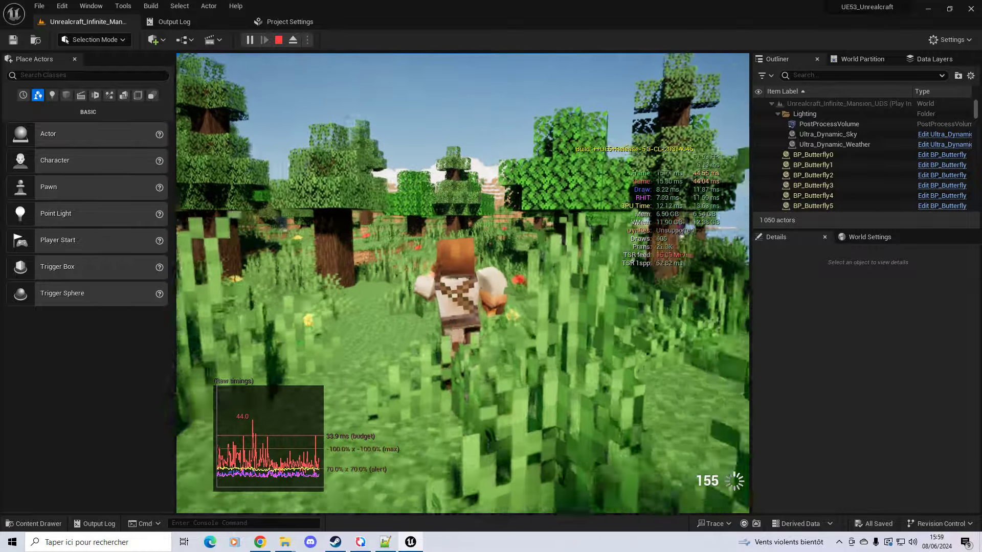
key("w")
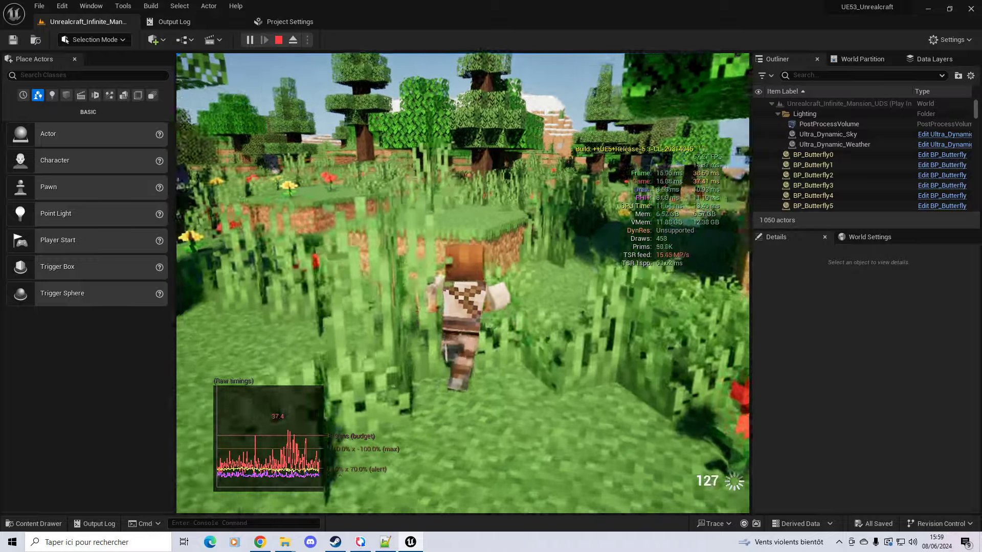
key("w")
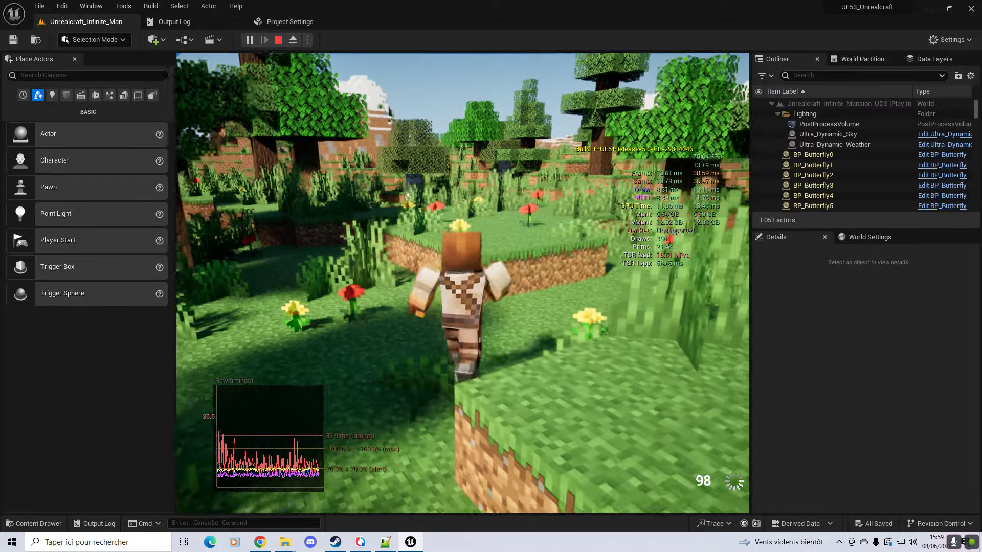
key("w")
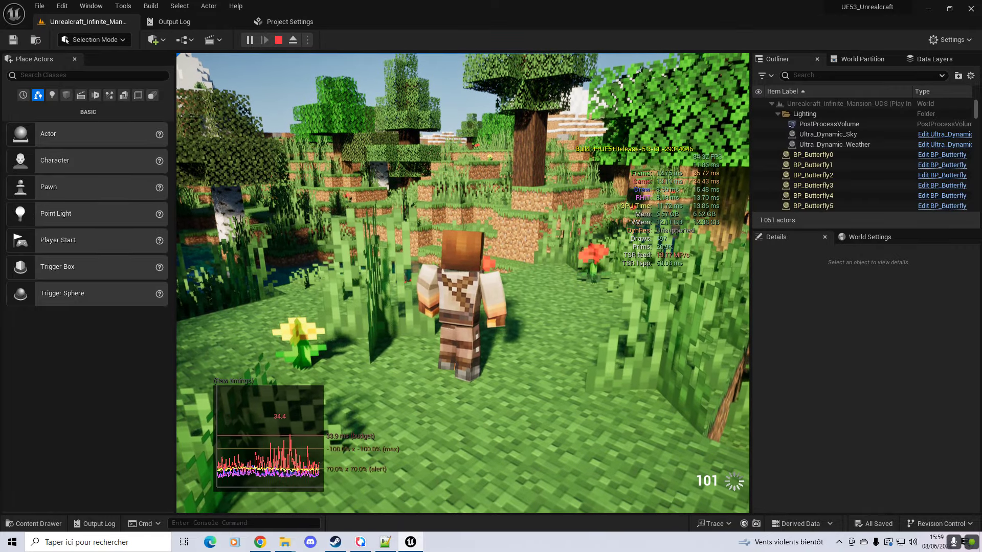
key("Tab")
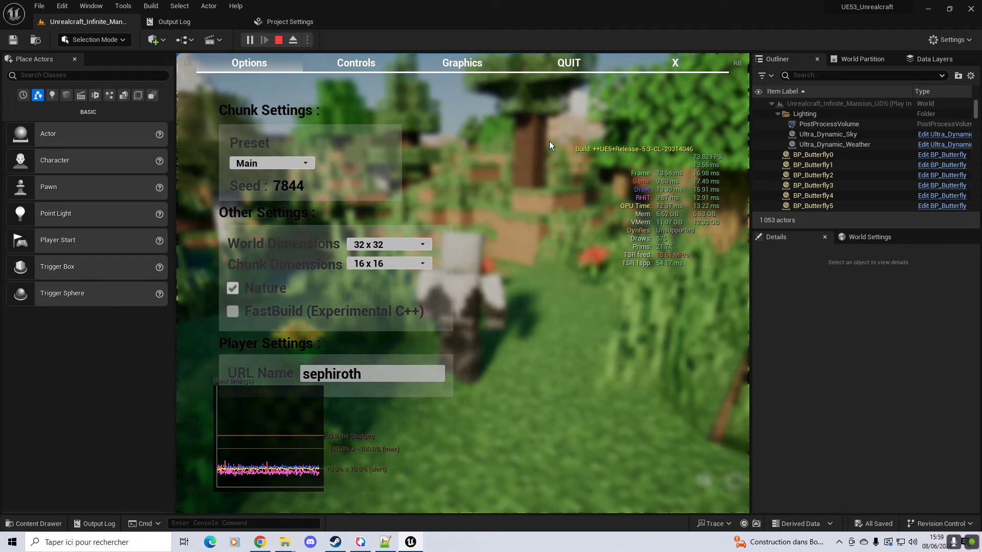
- Close the options menu and cycle through held items while walking toward the water
left_click(674, 66)
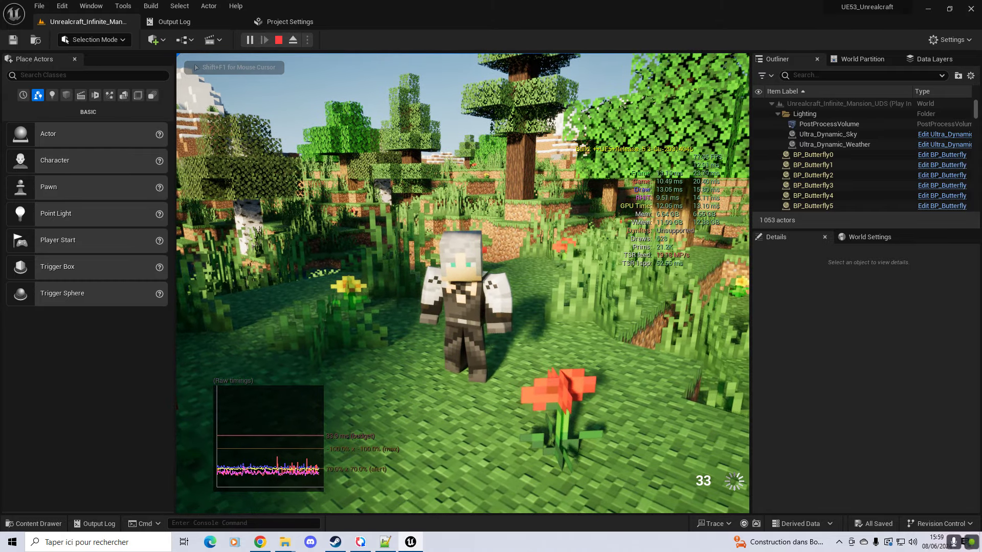
scroll(463, 284, "down", 1)
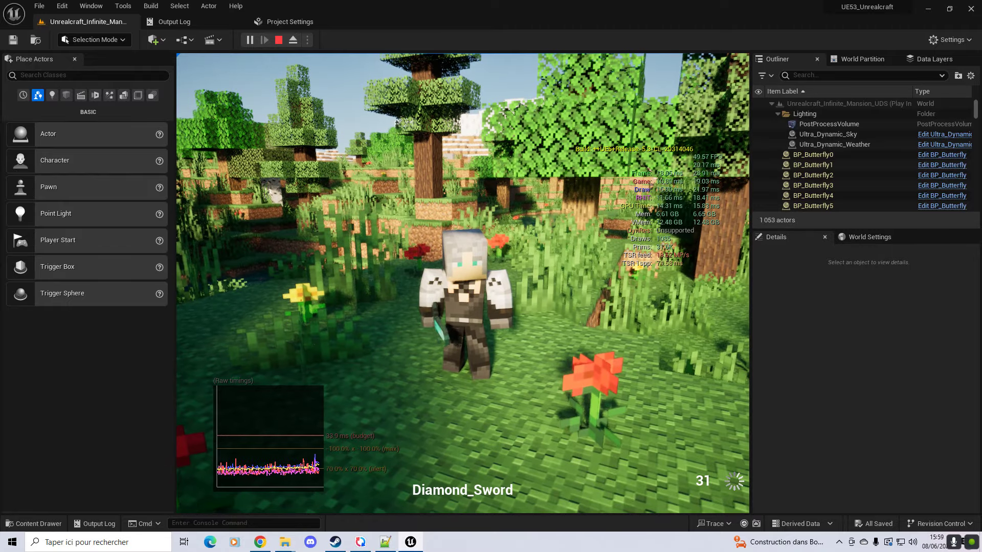
key("w")
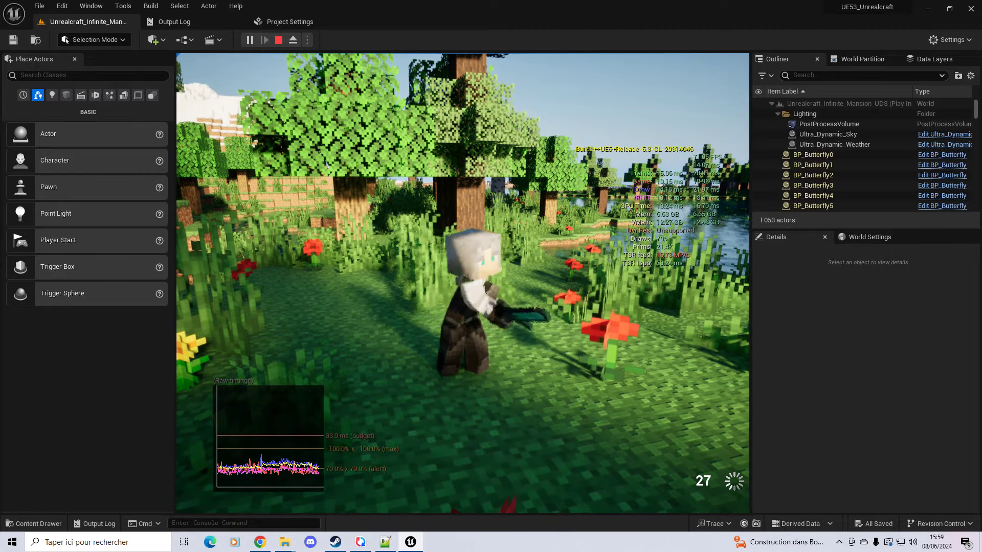
key("s")
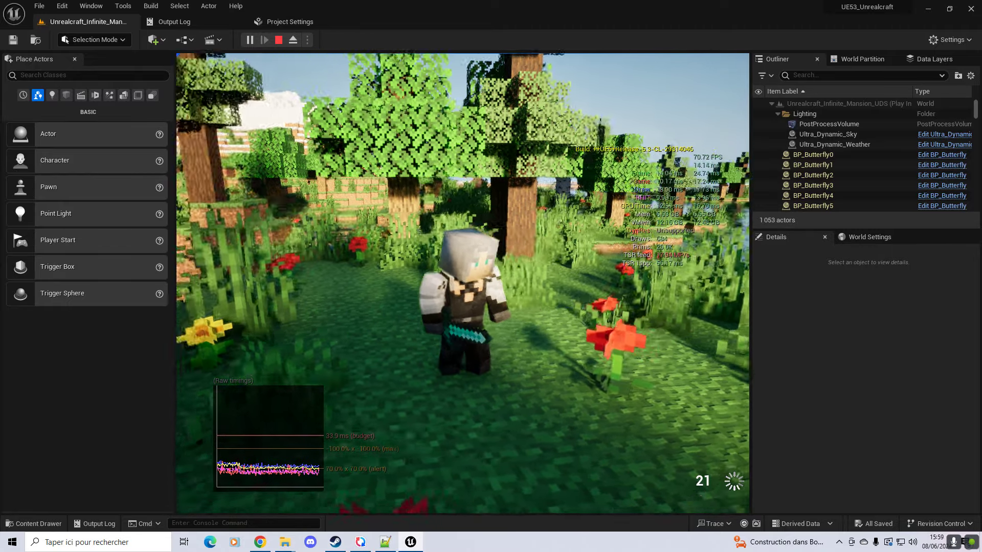
scroll(463, 284, "down", 1)
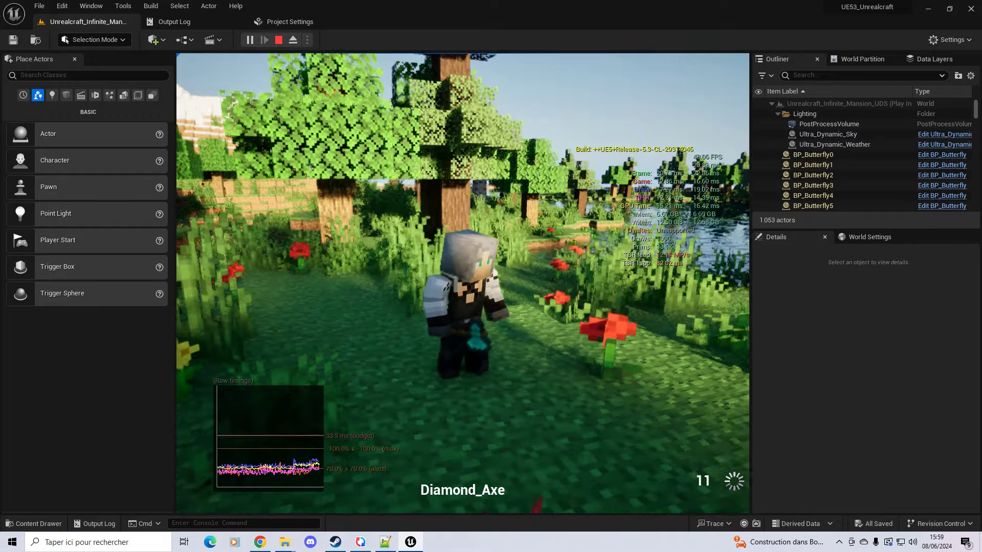
scroll(463, 284, "down", 1)
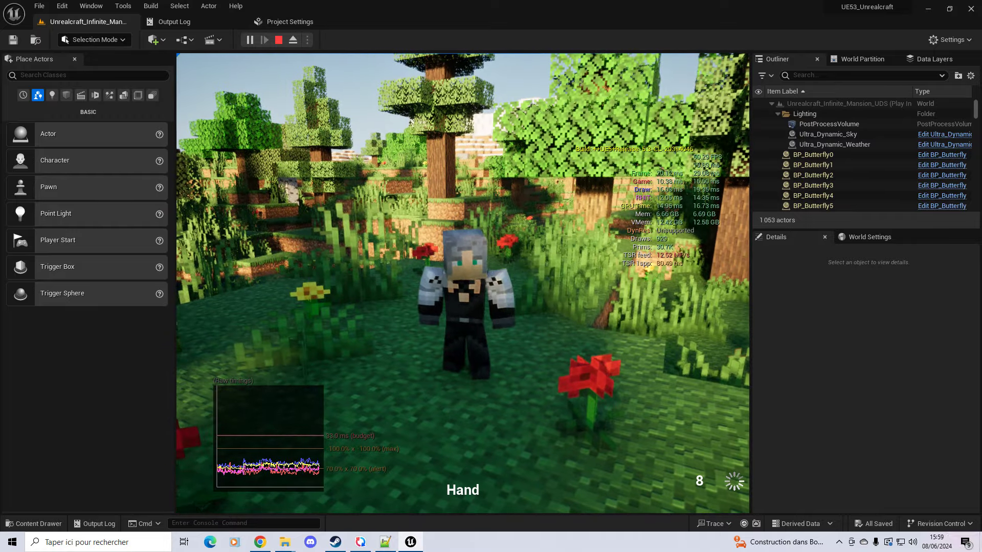
- Walk through the forest along the lake shore, then switch the player skin to naruto
key("w")
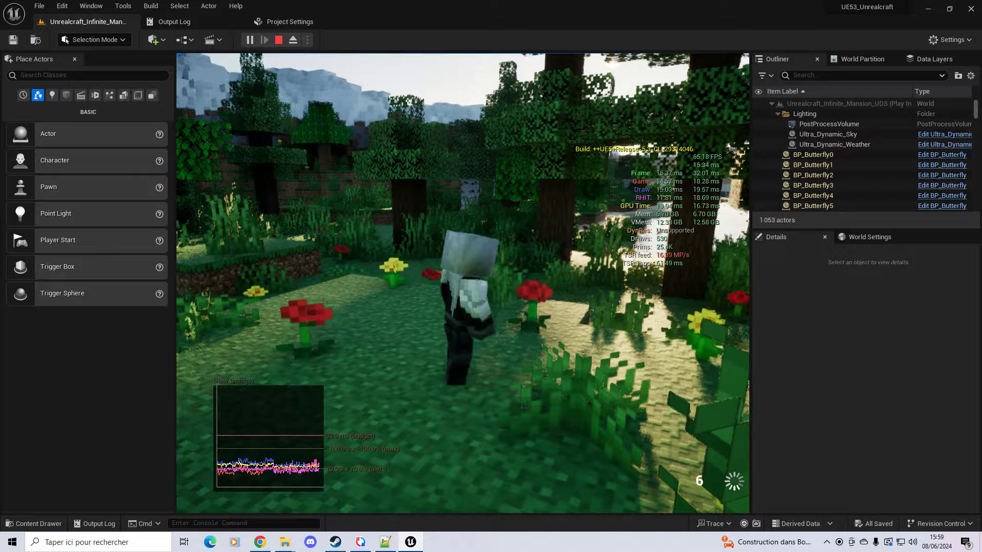
key("w")
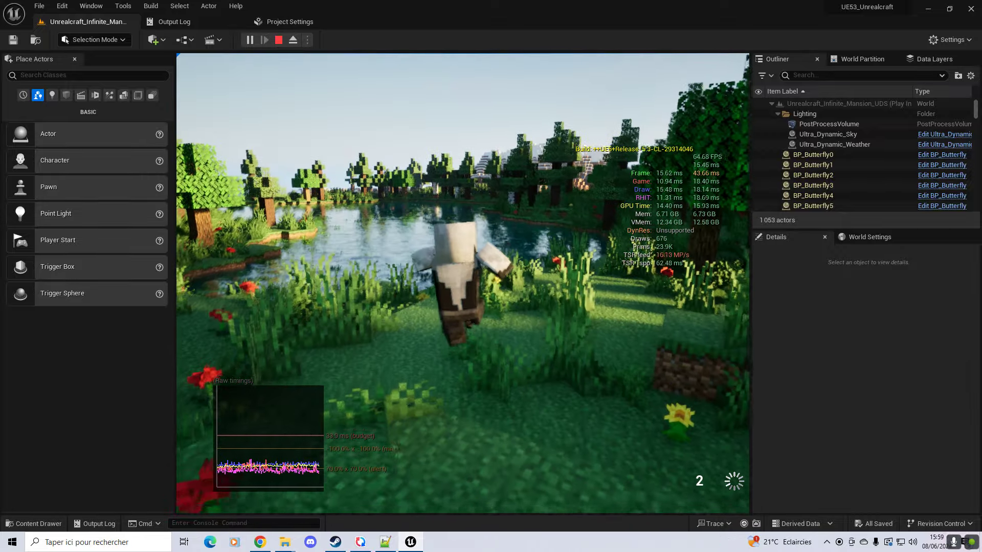
key("w")
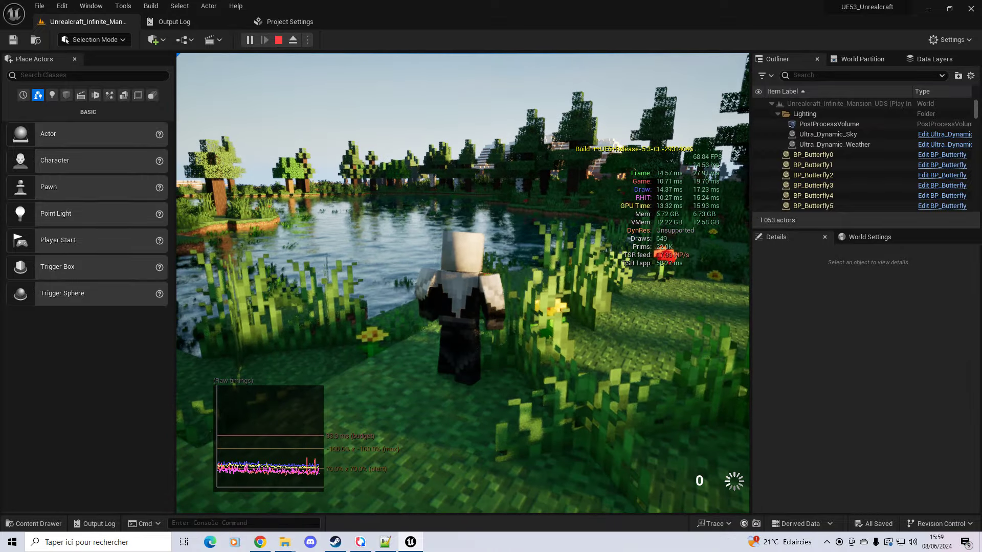
key("s")
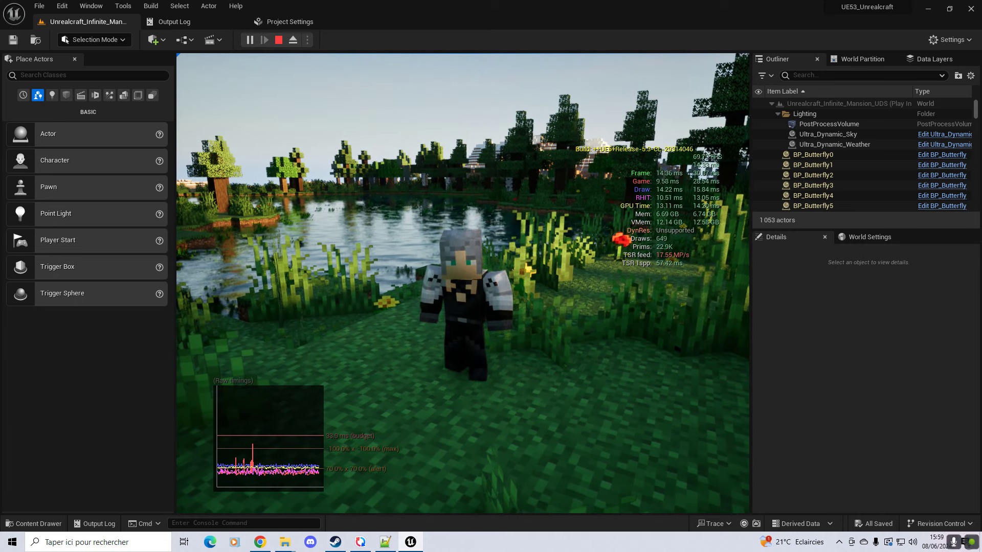
key("Tab")
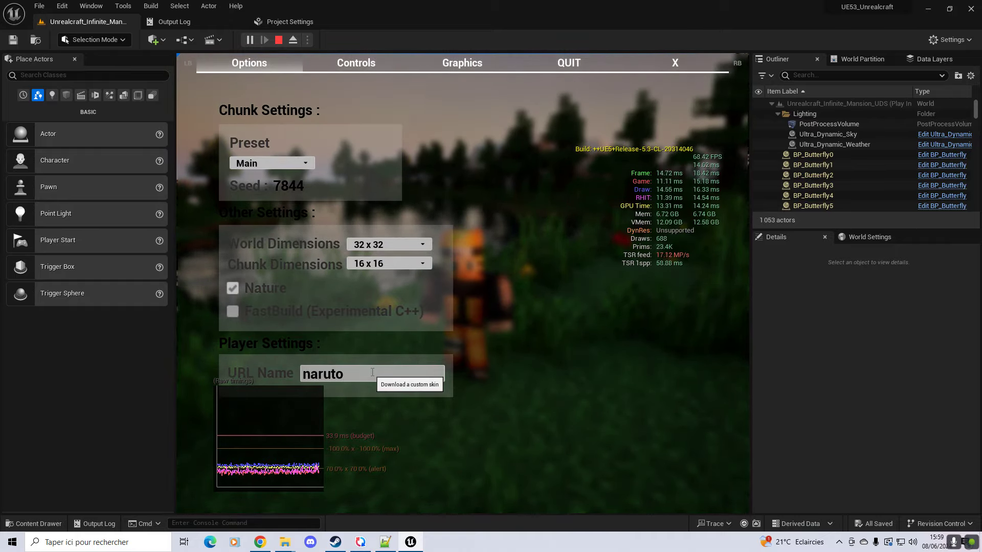
left_click(673, 64)
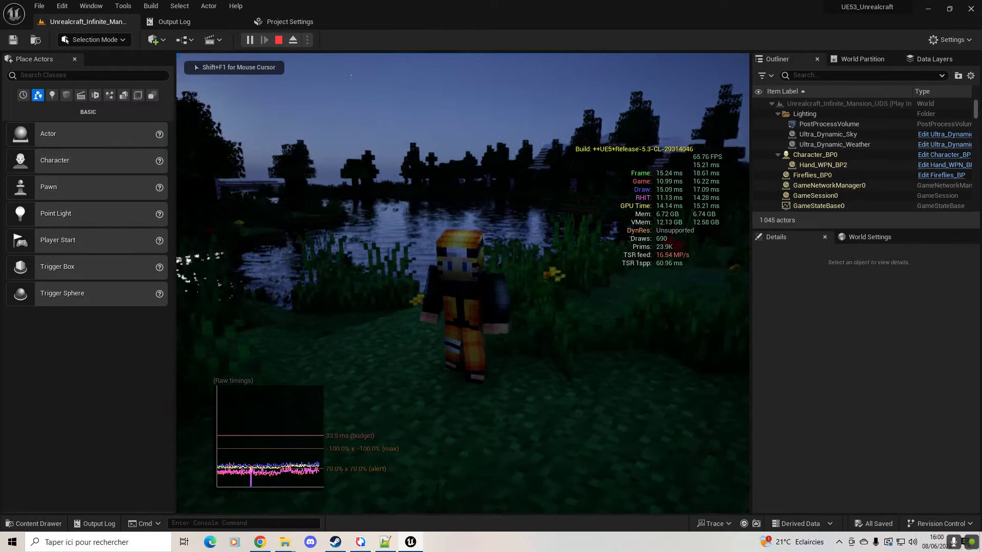
- Keep walking past the trees and pond until the rocky, snow-dusted hills appear
key("w")
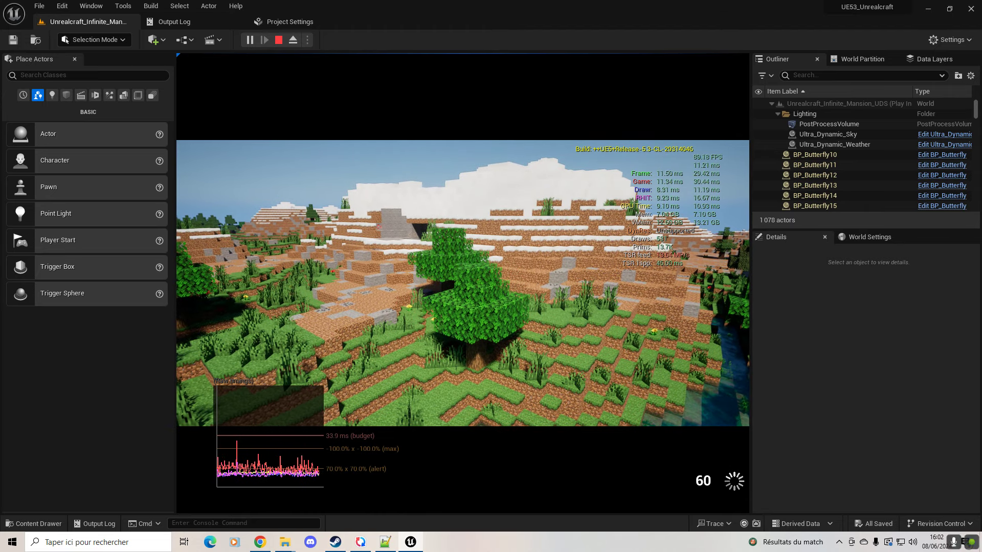
- Enable FastBuild (Experimental C++) in Options, apply it, and resume play
key("Escape")
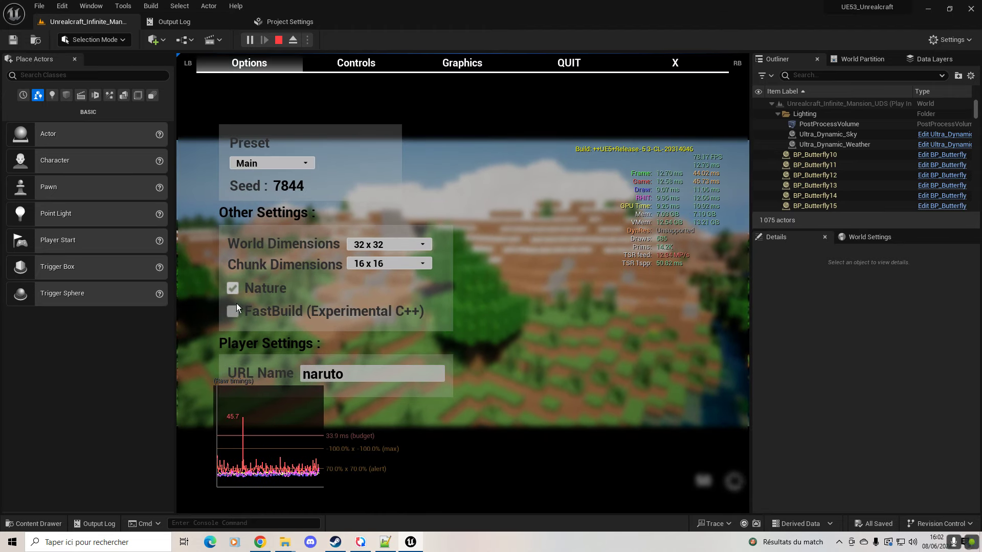
left_click(232, 313)
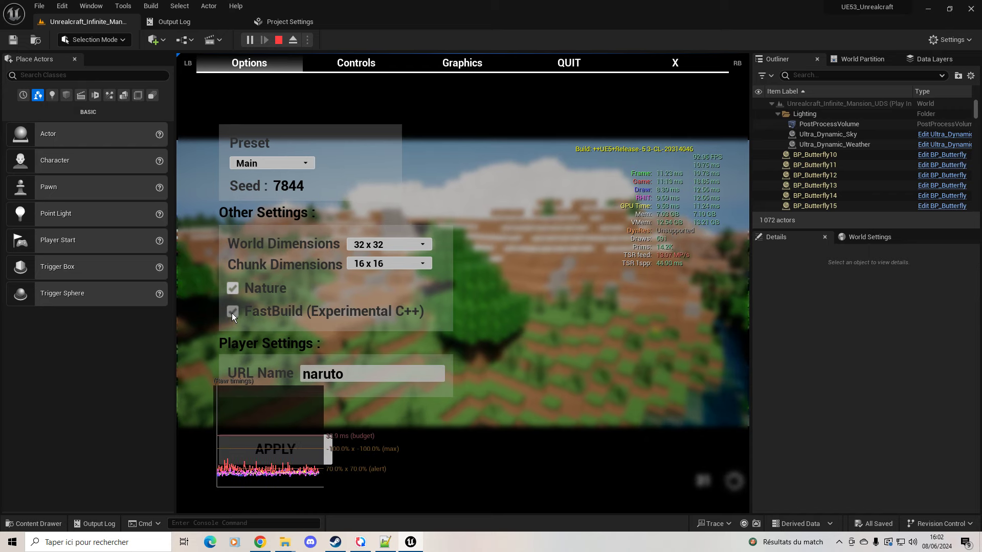
left_click(301, 446)
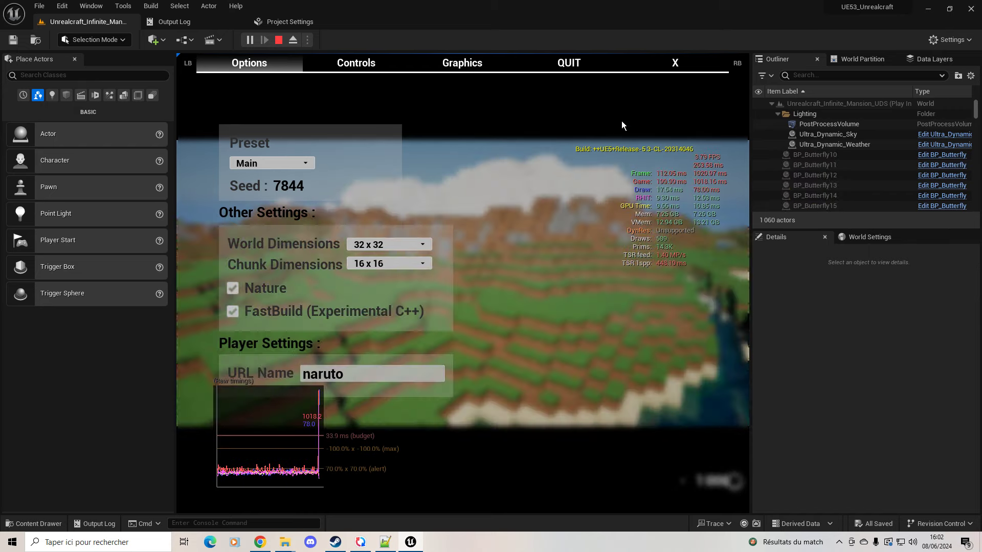
left_click(674, 63)
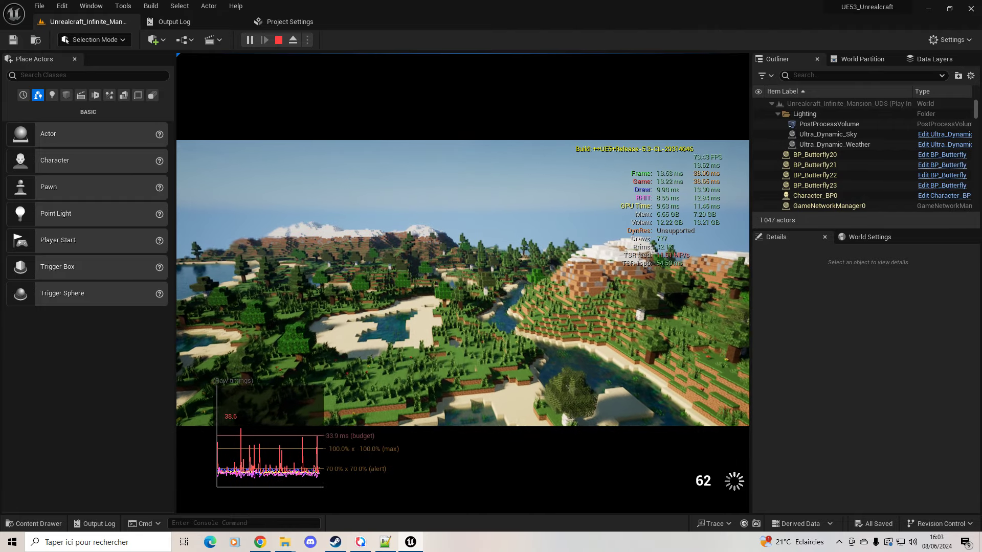
- Set the world preset to MultiNoise, regenerate, and jump the time to 06:00 dawn
key("Tab")
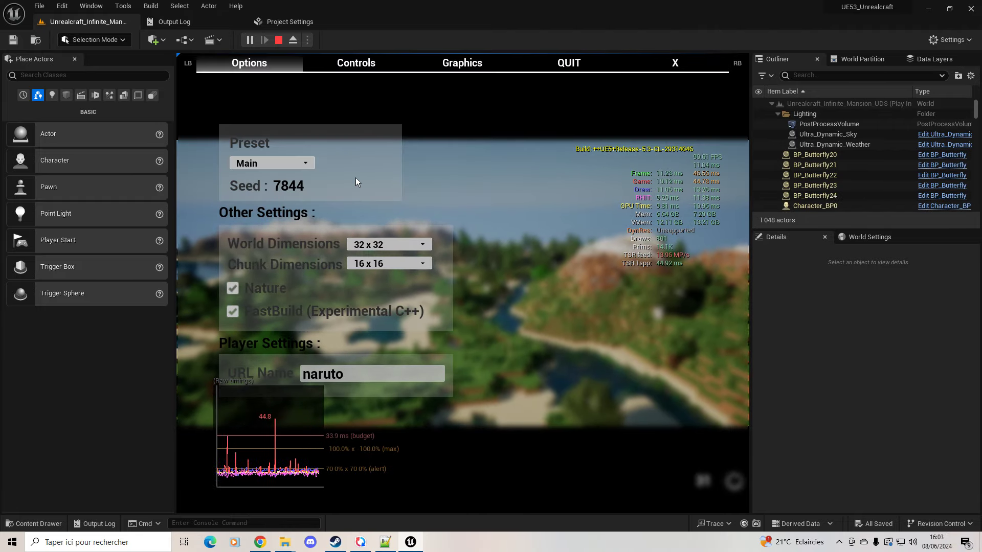
left_click(263, 161)
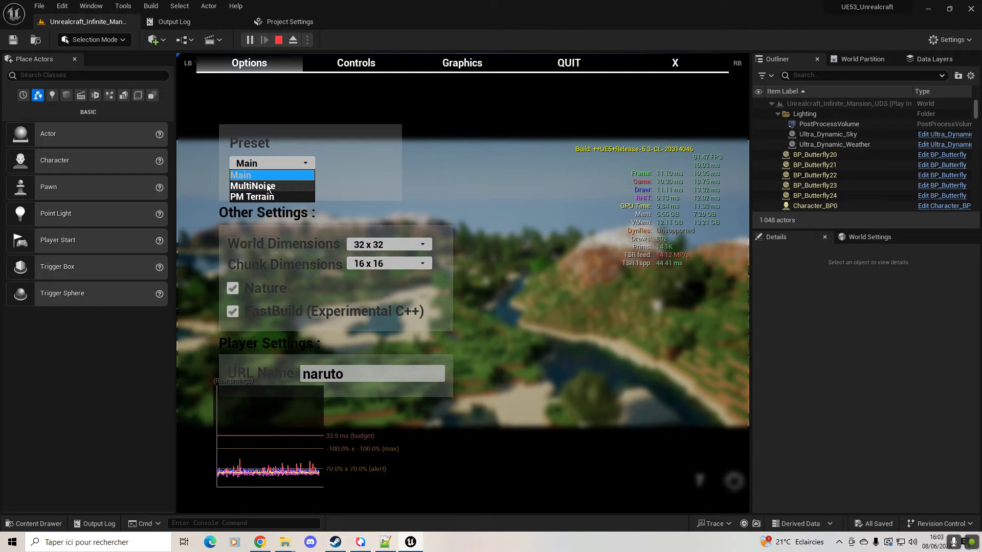
left_click(260, 186)
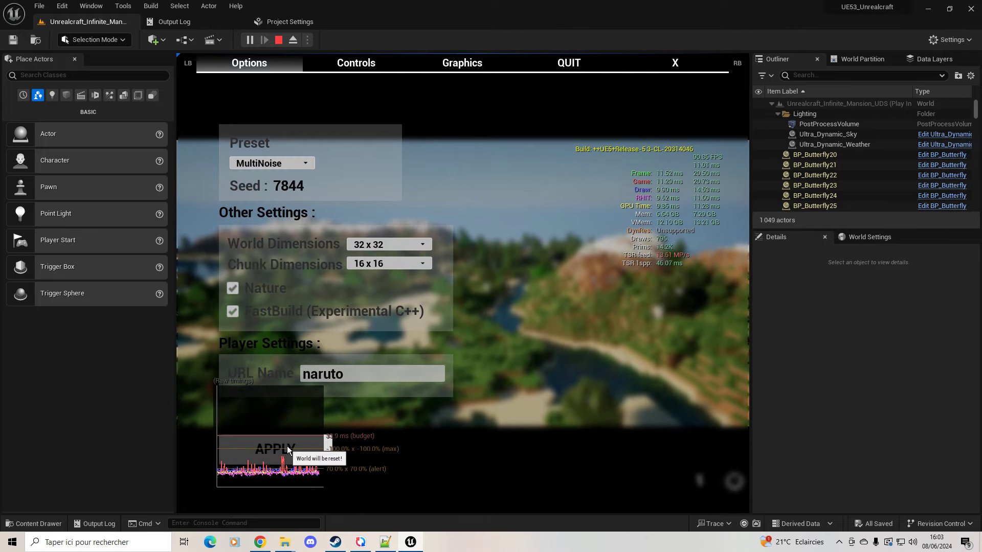
left_click(666, 66)
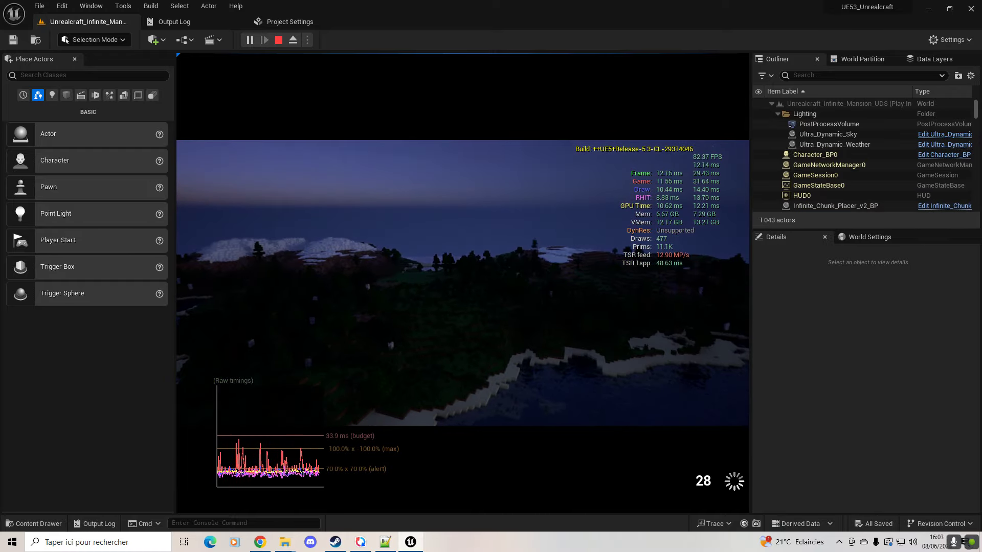
key("t")
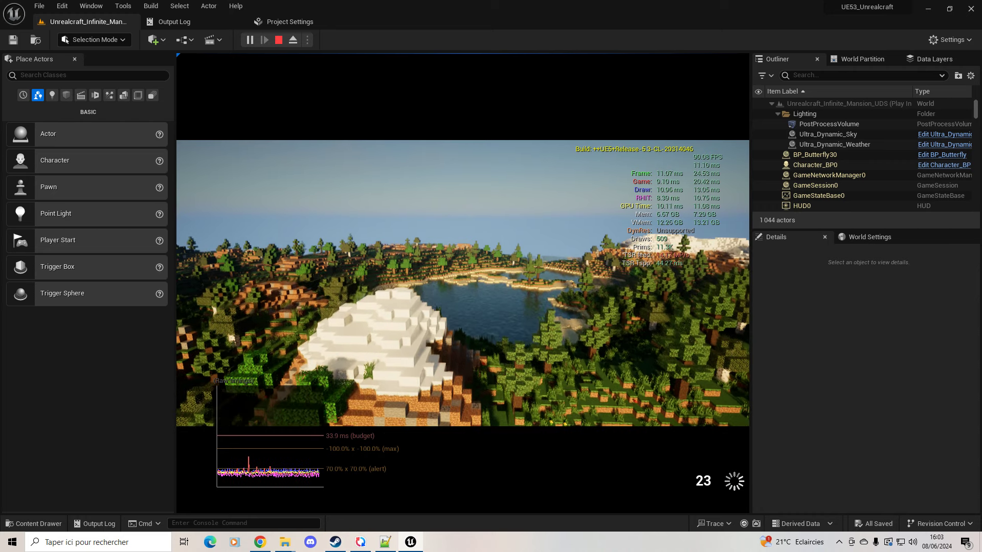
- Choose the PM Terrain world preset in Options, apply it, and resume play
key("Tab")
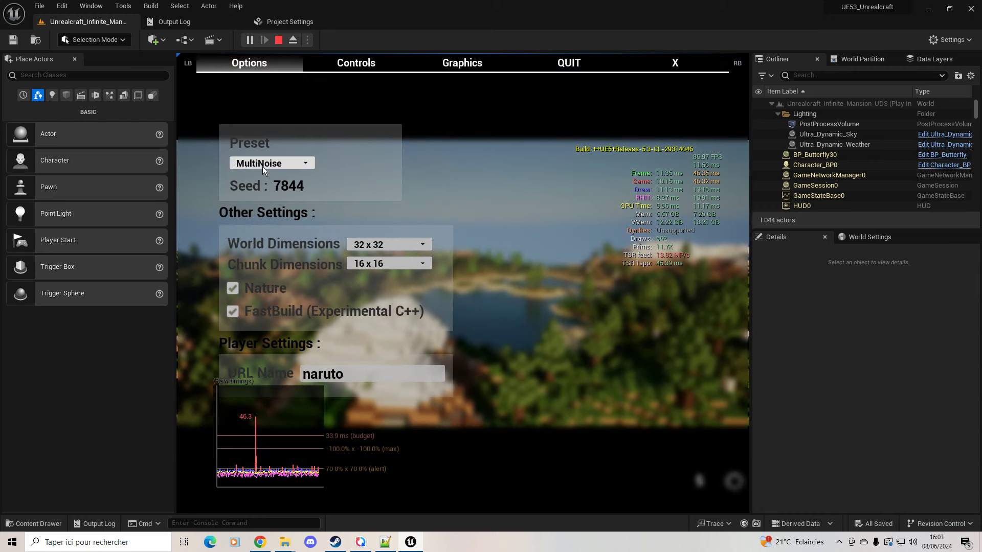
left_click(262, 166)
left_click(260, 197)
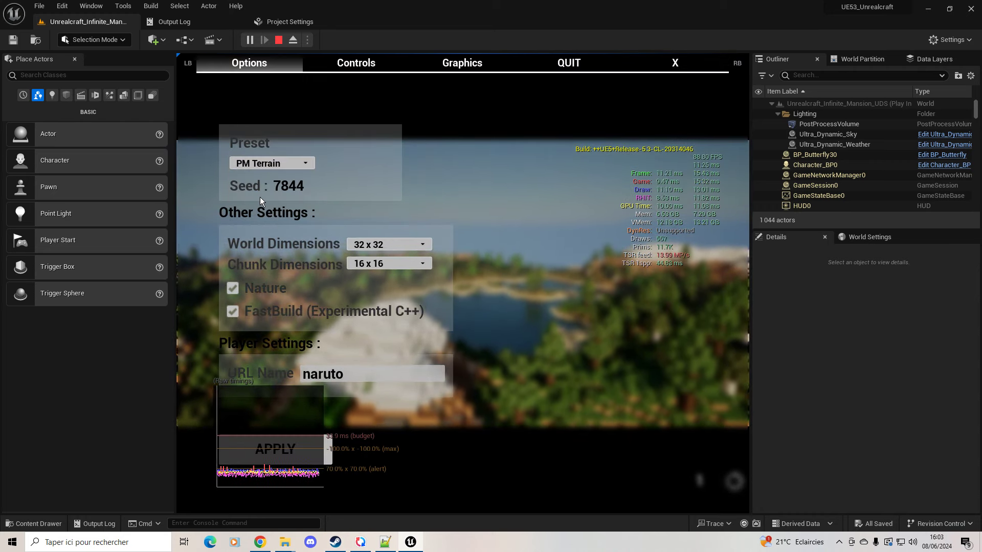
left_click(308, 452)
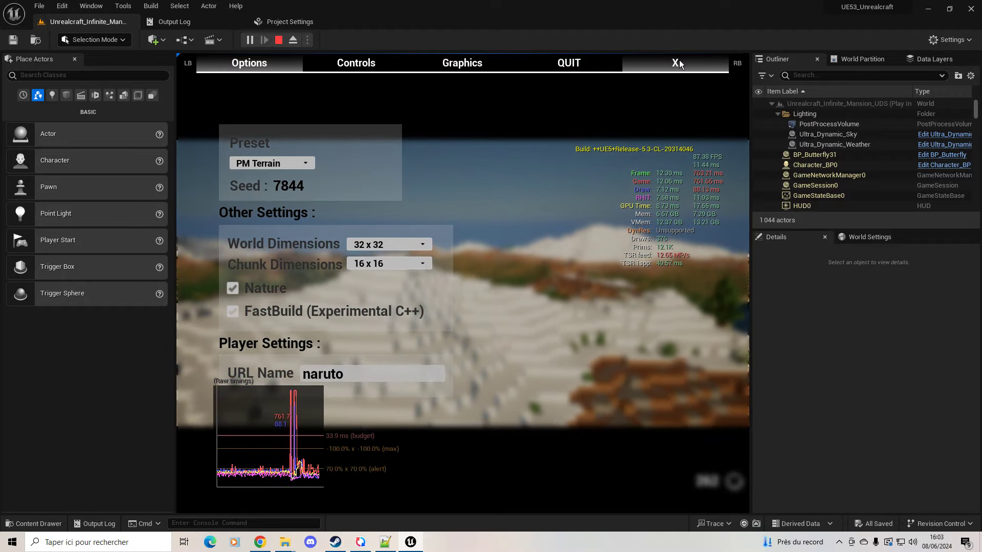
left_click(679, 63)
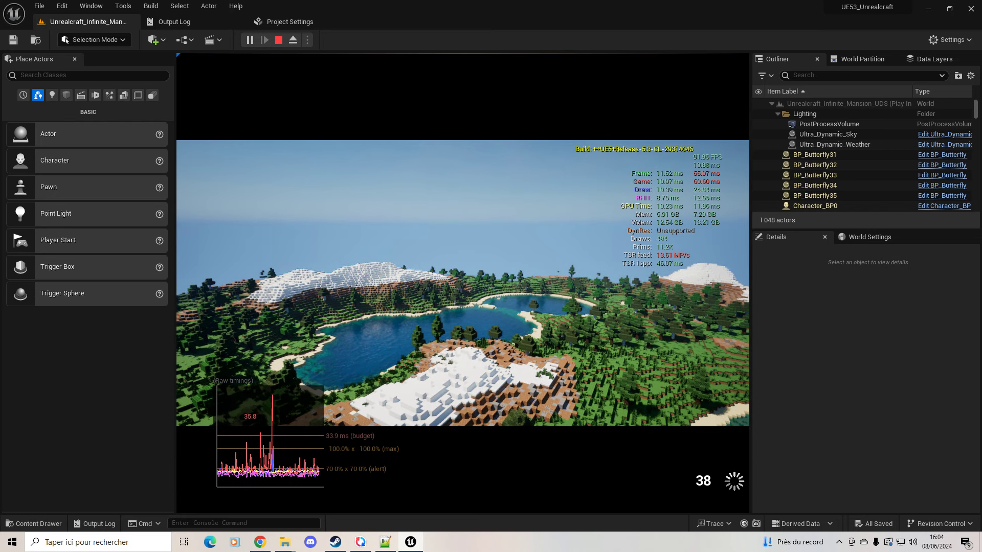
- Stop play and open 2DNoiseTester_Map from UnrealCraft > Infinite > Blueprints > Noise_Testers
key("Escape")
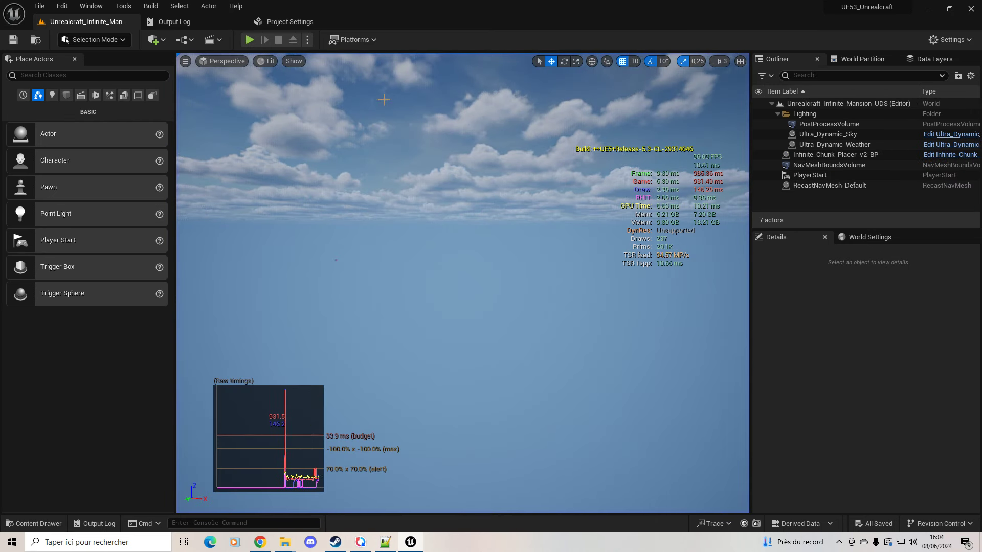
left_click(49, 524)
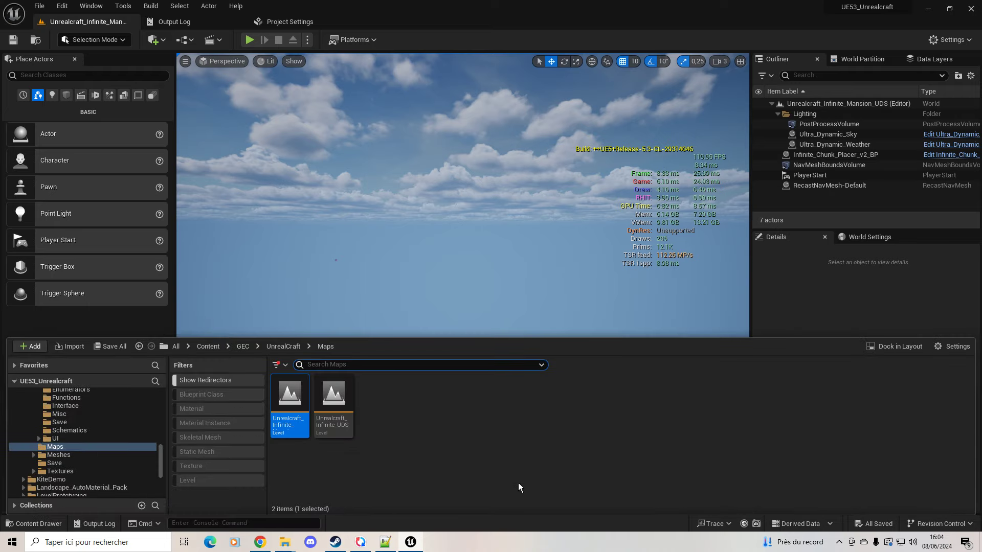
left_click(280, 348)
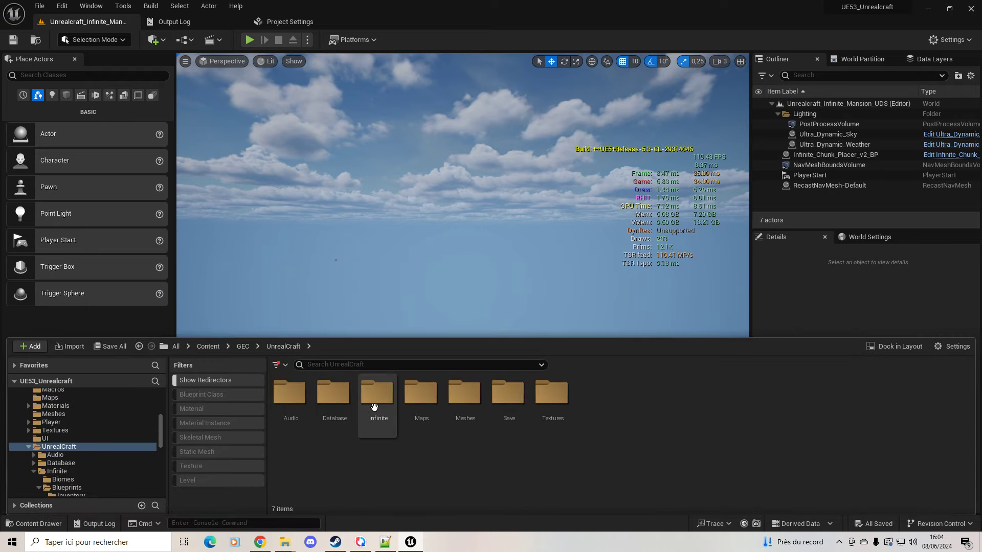
double_click(373, 407)
double_click(317, 419)
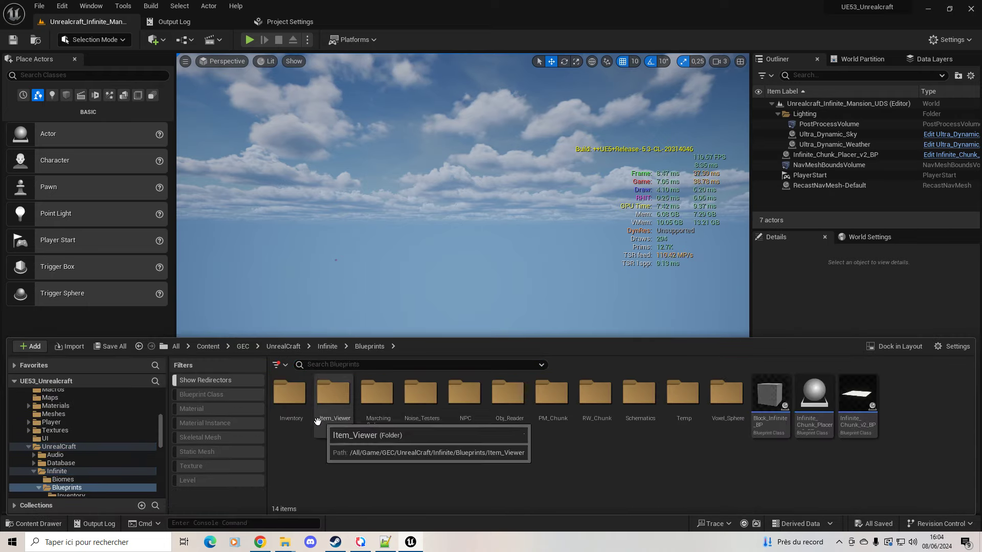
double_click(420, 396)
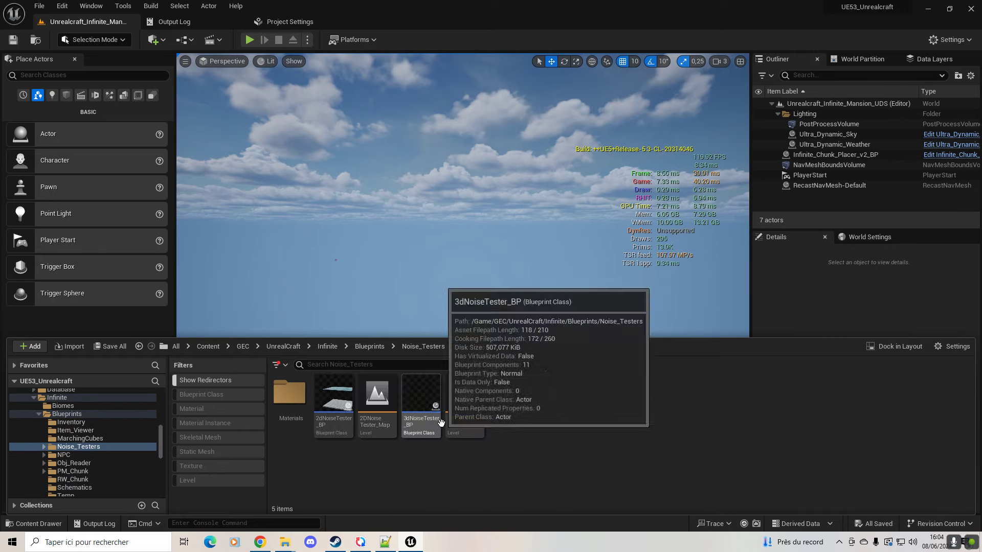
left_click(376, 404)
double_click(376, 404)
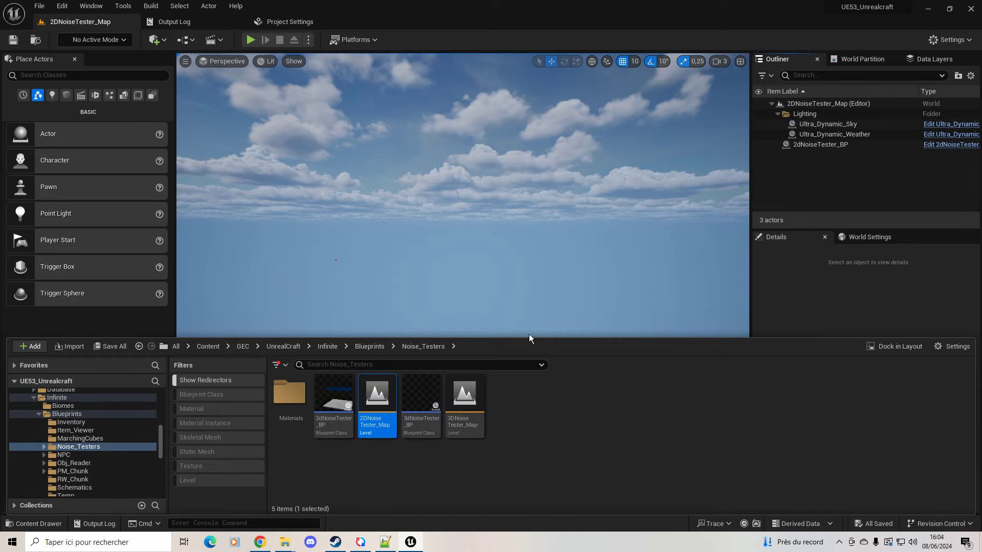
- Tilt and zoom the viewport camera to survey the snowy, lake-studded voxel island
right_click_drag(459, 198, 458, 198)
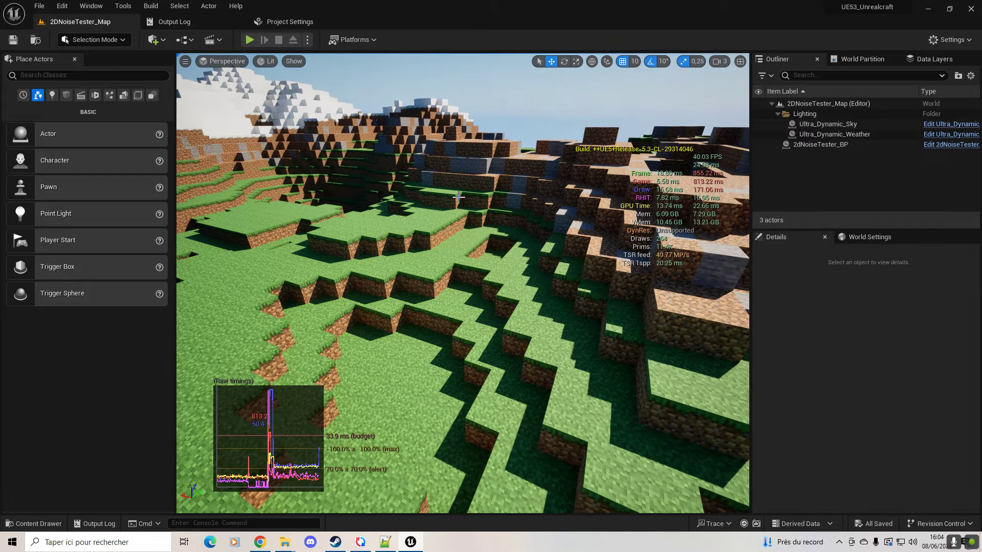
scroll(459, 198, "down", 5)
scroll(459, 197, "down", 5)
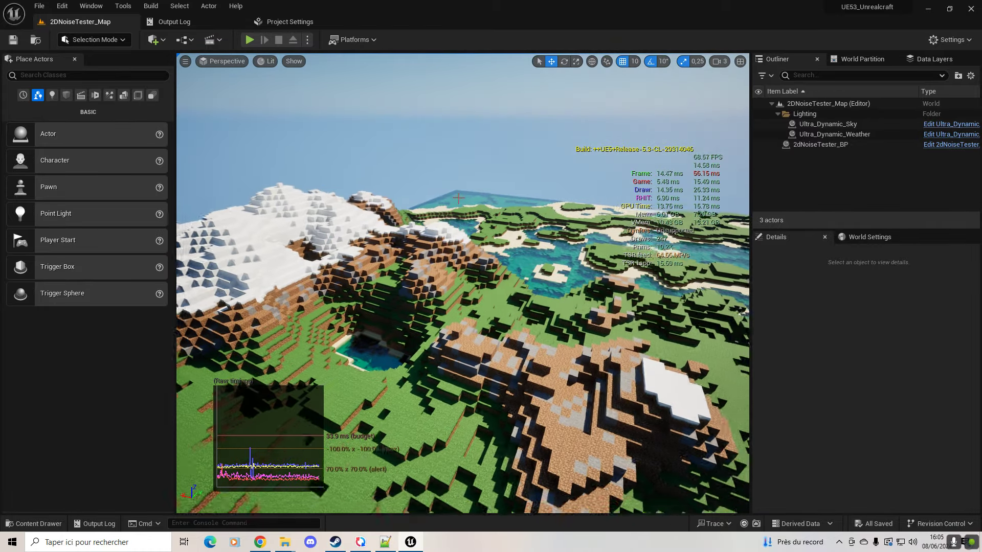
scroll(459, 197, "down", 5)
scroll(459, 197, "down", 5)
scroll(459, 197, "up", 3)
scroll(459, 198, "up", 3)
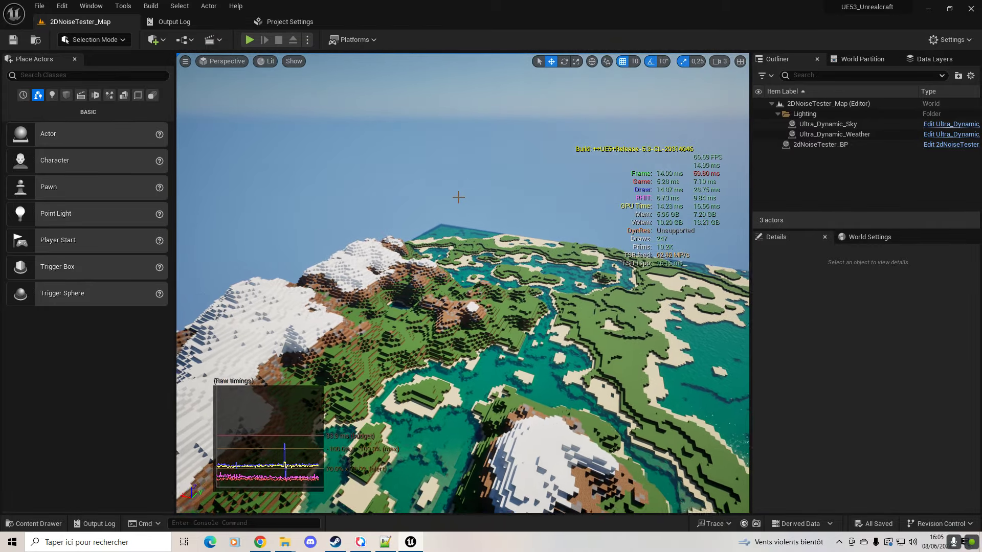
scroll(459, 197, "up", 3)
scroll(459, 197, "up", 3)
scroll(459, 198, "down", 3)
scroll(459, 197, "down", 3)
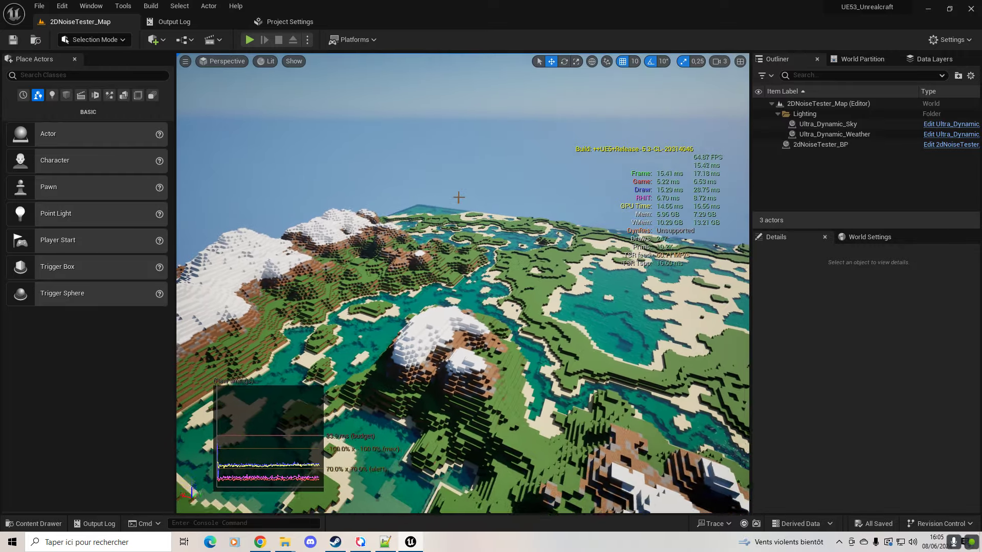
scroll(458, 197, "down", 3)
scroll(459, 198, "down", 3)
scroll(459, 198, "down", 3)
scroll(459, 197, "down", 3)
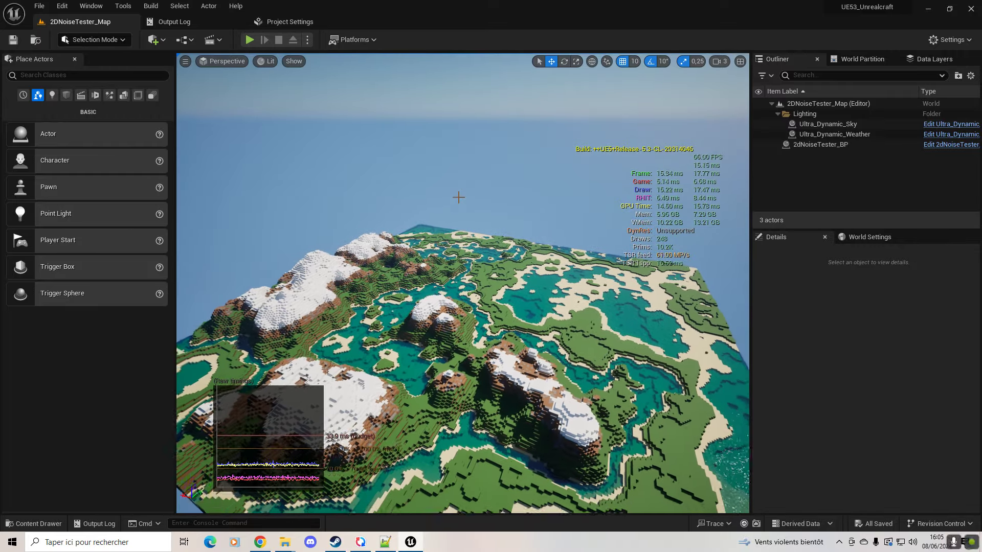
scroll(459, 197, "down", 3)
scroll(459, 198, "down", 2)
scroll(458, 197, "up", 2)
scroll(459, 197, "up", 2)
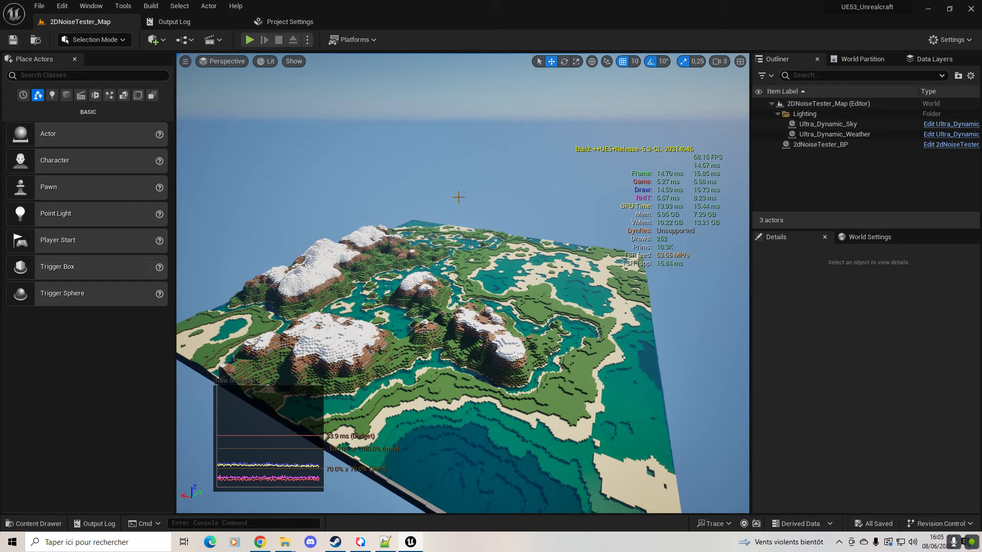
scroll(459, 198, "up", 3)
scroll(459, 198, "up", 3)
scroll(459, 198, "up", 3)
scroll(459, 198, "up", 3)
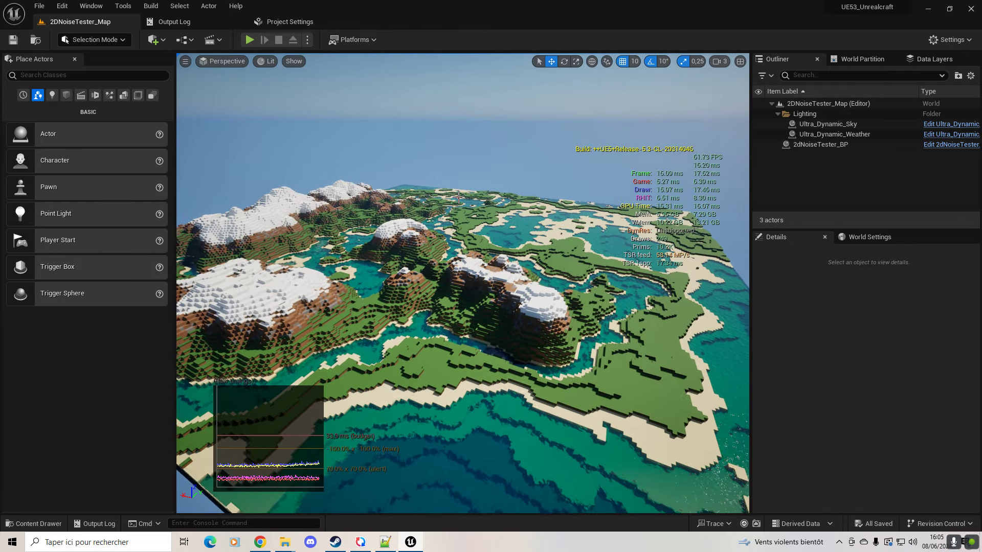
scroll(738, 191, "up", 3)
- Select 2dNoiseTester_BP and preview the PMTerrain and MCTerrain looks, then turn both off
left_click(826, 148)
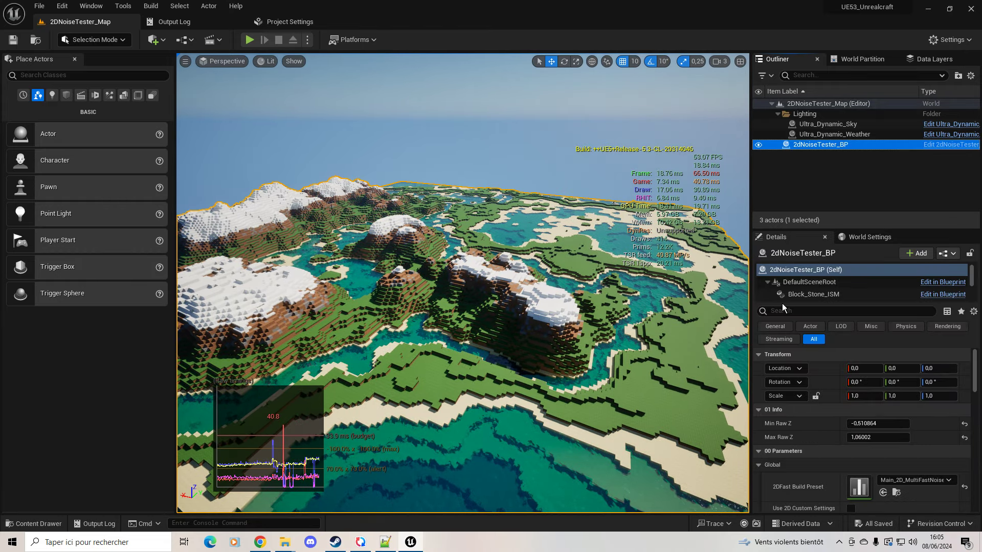
scroll(812, 446, "down", 2)
scroll(812, 446, "down", 3)
scroll(812, 446, "down", 2)
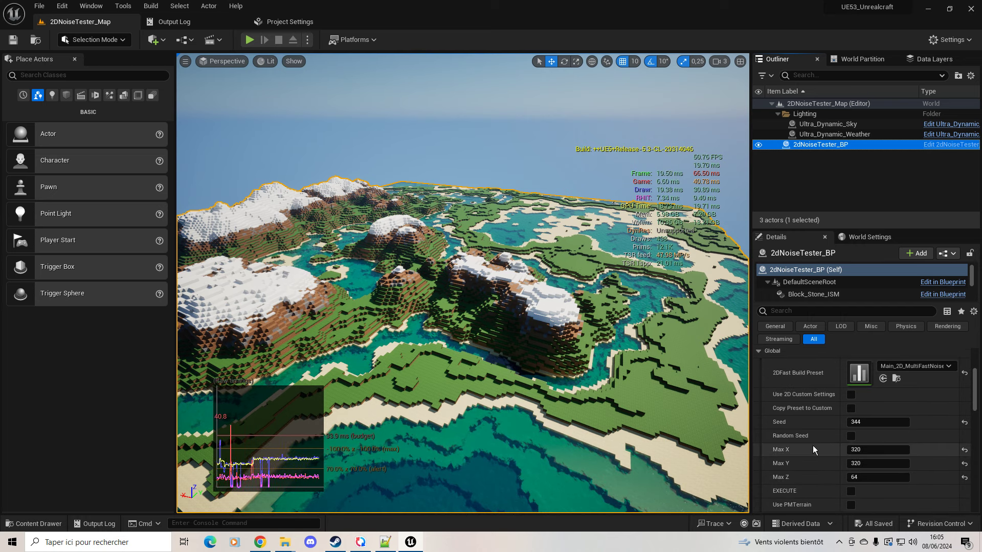
scroll(812, 446, "down", 2)
left_click(851, 455)
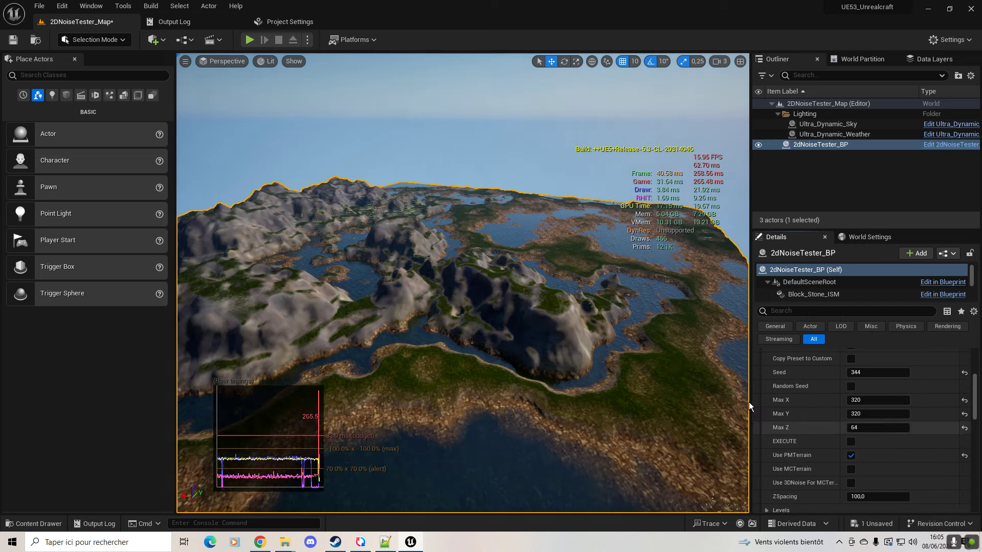
right_click_drag(646, 386, 646, 386)
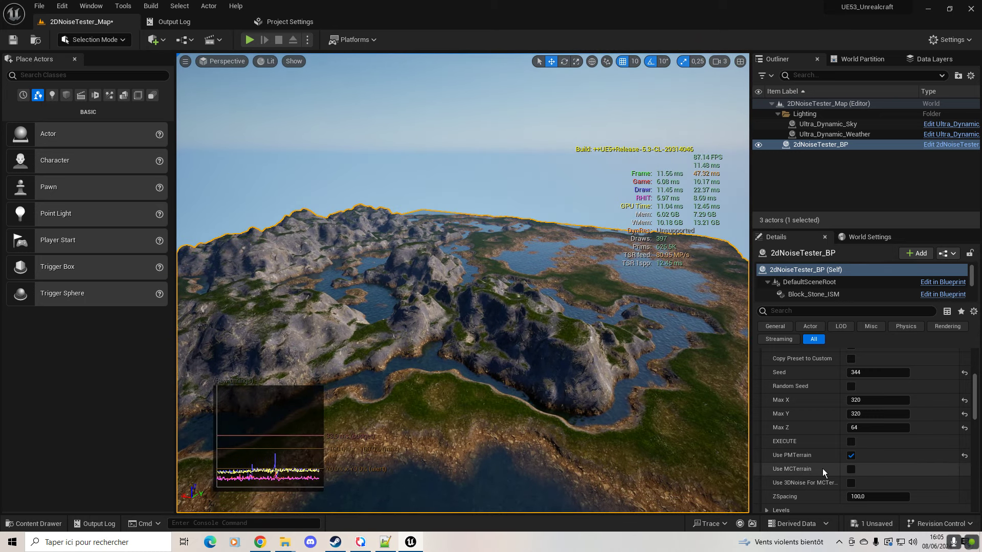
left_click(851, 459)
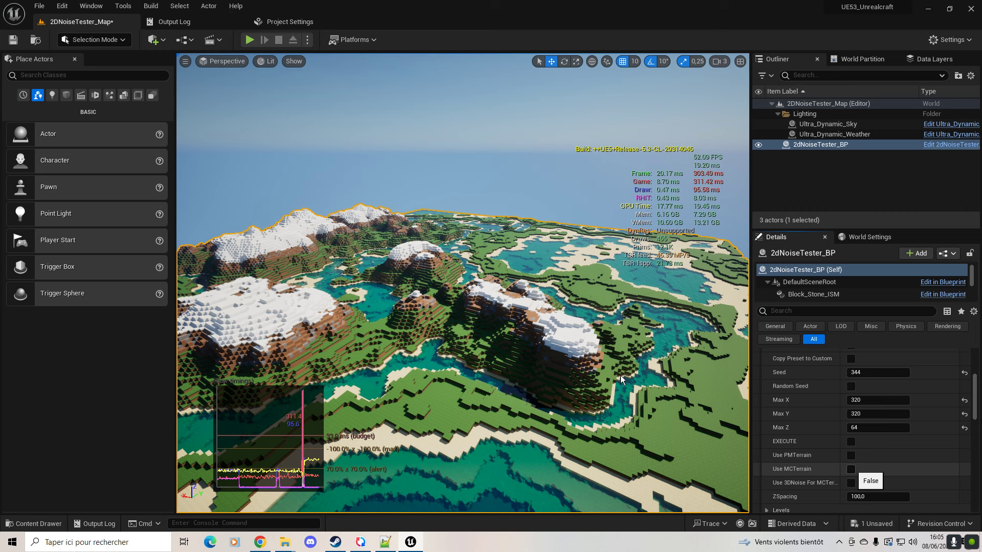
left_click(851, 469)
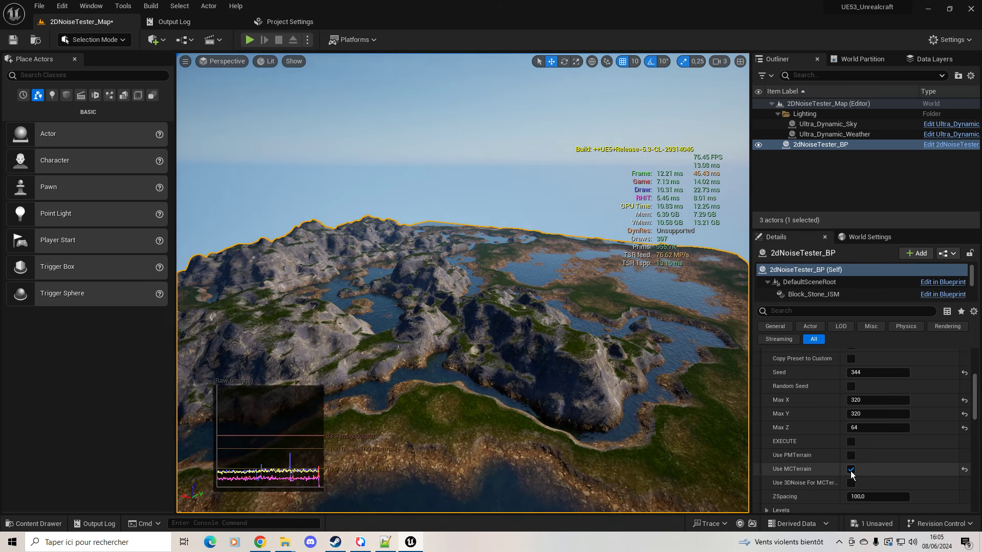
left_click(851, 473)
- Enable Use 2D Custom Settings and set the Index [0] noise type to Simplex Fractal
scroll(807, 434, "down", 2)
scroll(806, 433, "down", 2)
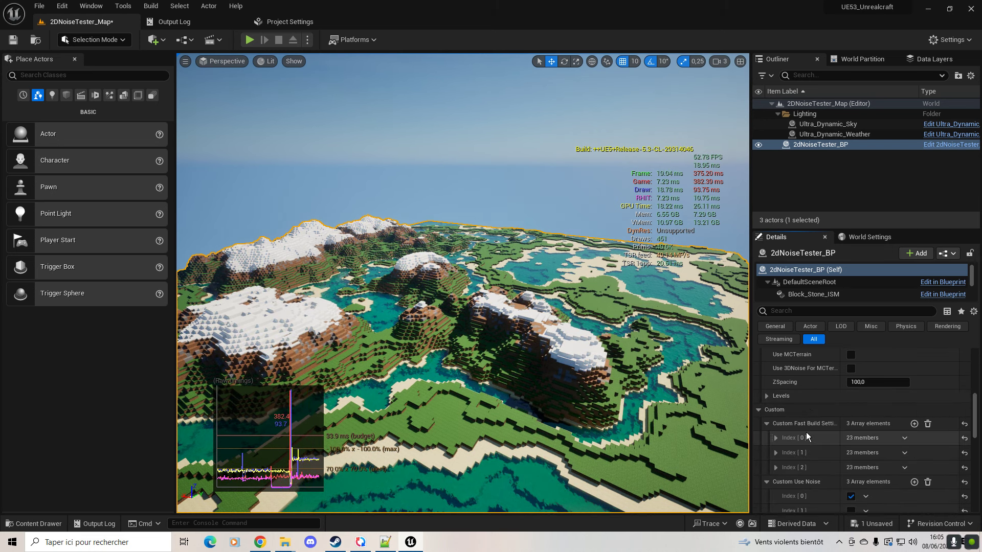
scroll(806, 431, "down", 1)
scroll(808, 431, "up", 2)
scroll(808, 431, "up", 2)
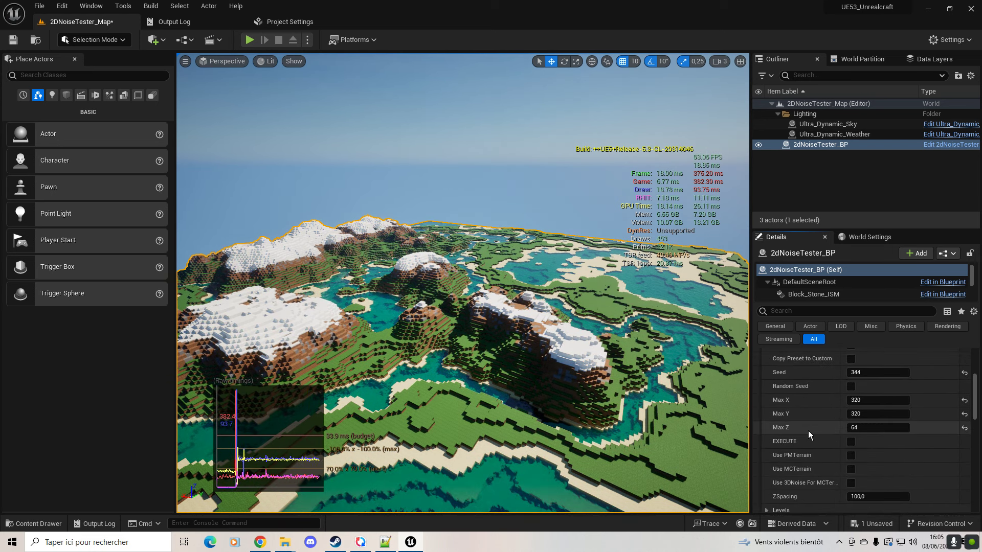
scroll(808, 430, "up", 2)
scroll(808, 430, "up", 2)
scroll(809, 431, "up", 1)
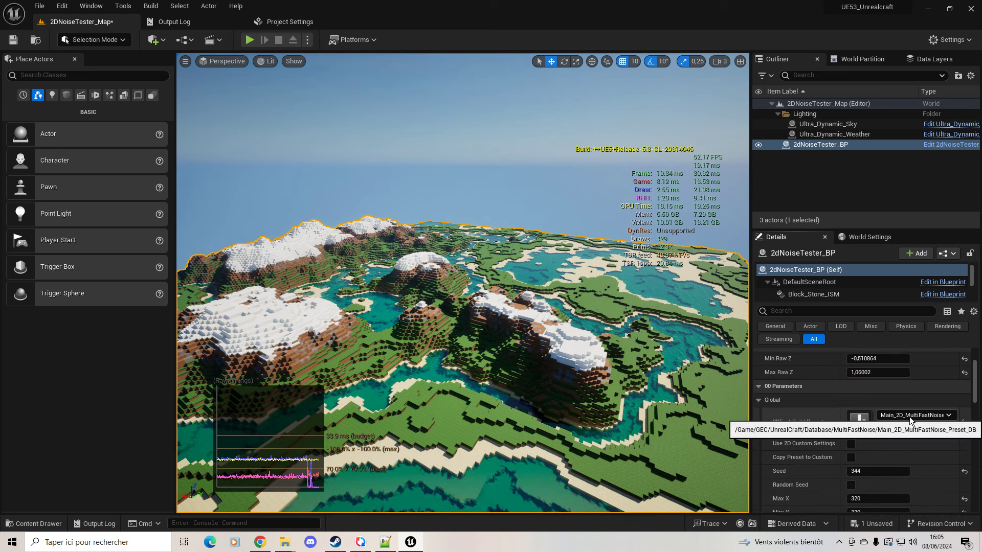
left_click(851, 443)
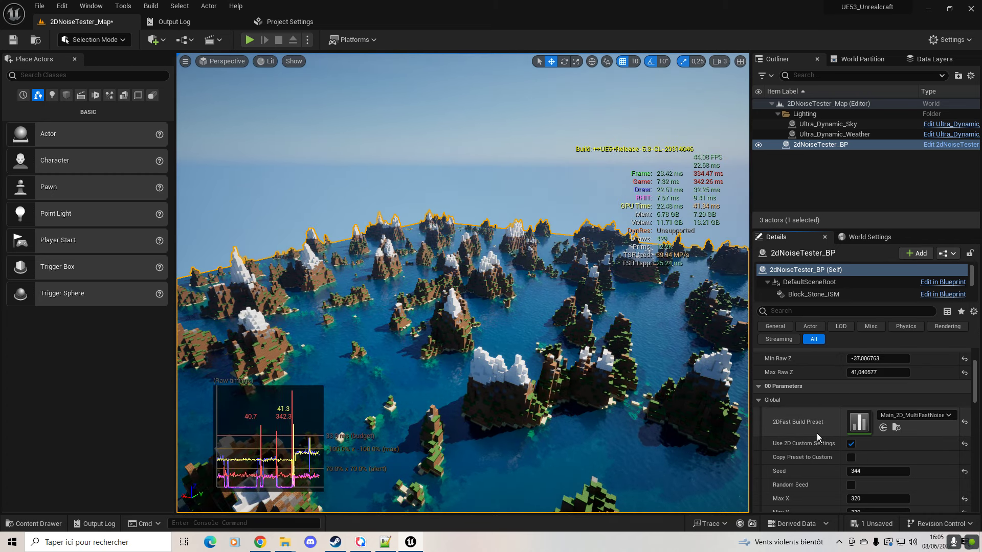
scroll(818, 434, "down", 3)
scroll(817, 434, "down", 3)
scroll(817, 434, "down", 3)
scroll(818, 434, "down", 3)
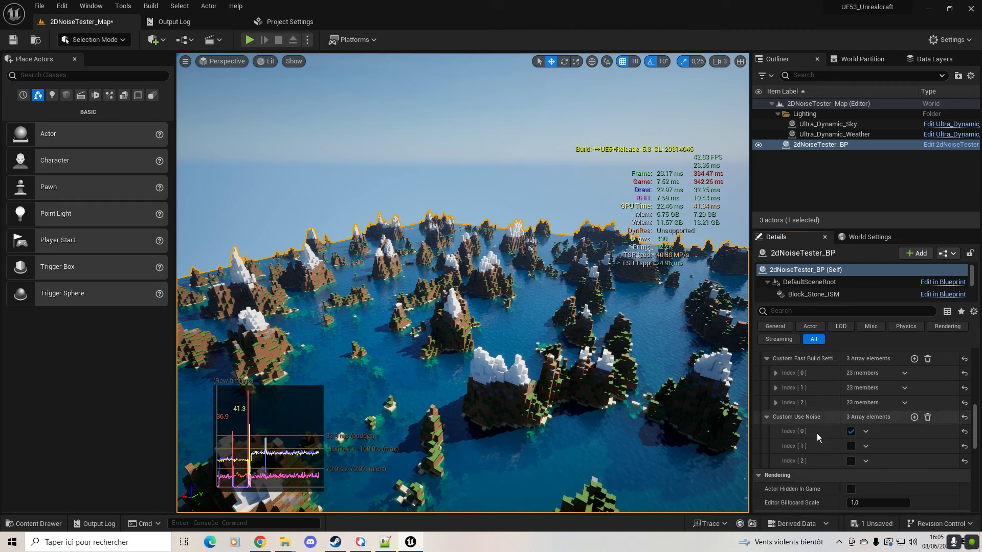
left_click(776, 373)
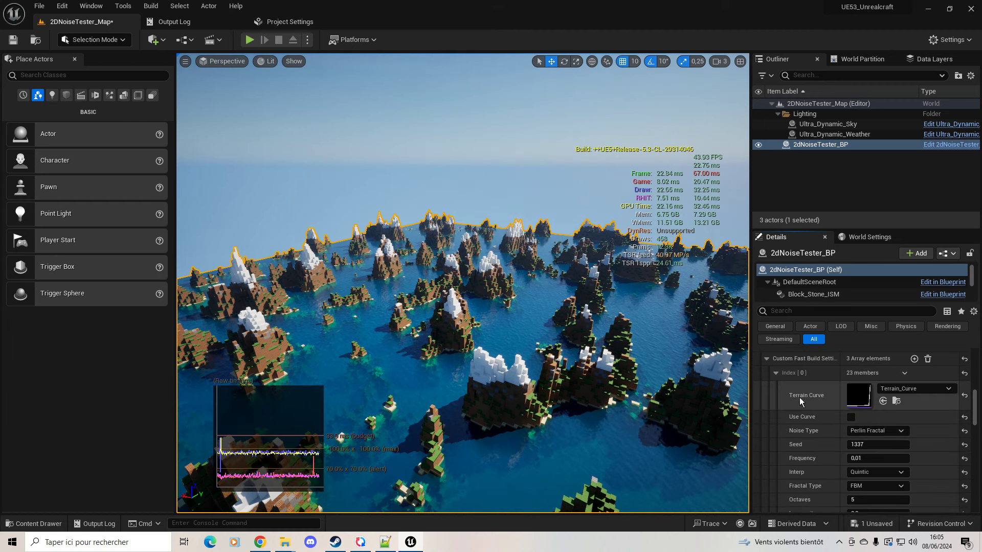
left_click(863, 433)
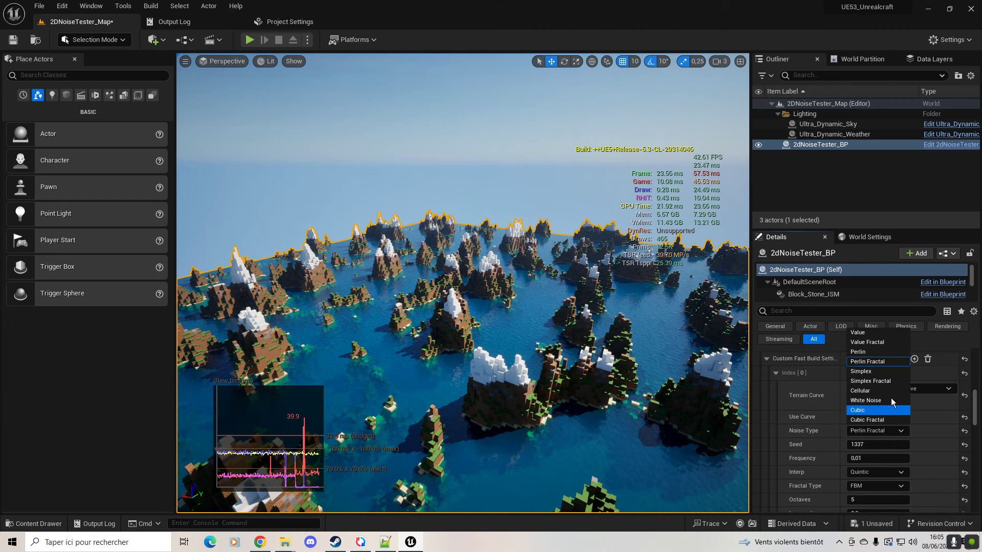
left_click(868, 382)
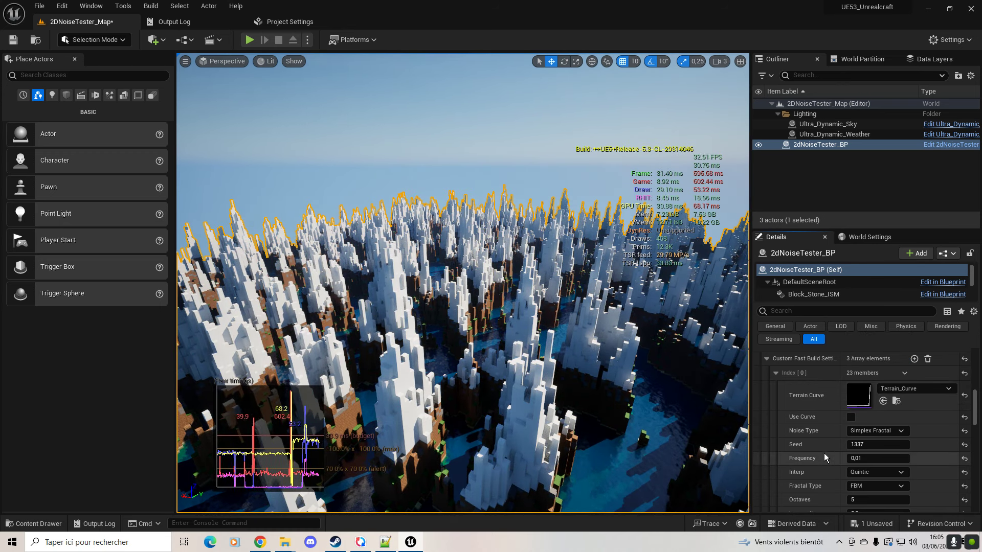
- Set the first layer's noise Strength to 25, producing scattered islands
scroll(823, 451, "down", 2)
scroll(822, 450, "down", 2)
scroll(823, 449, "down", 2)
scroll(823, 450, "down", 3)
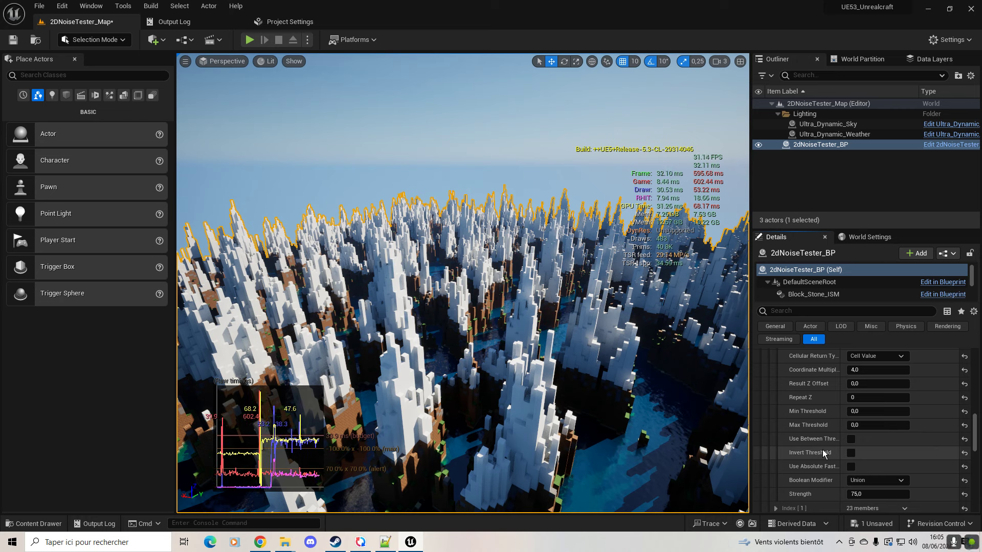
scroll(823, 450, "down", 2)
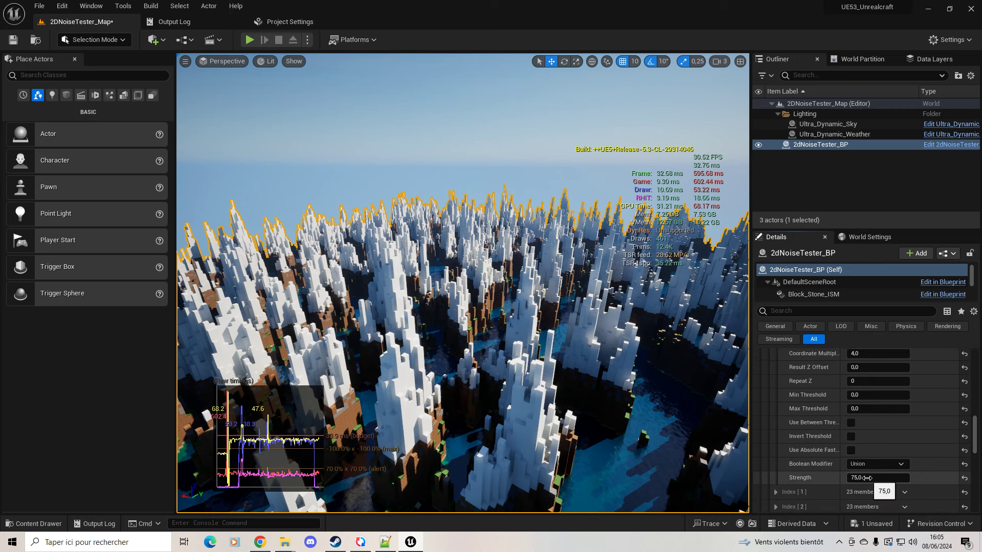
left_click(861, 477)
type("10")
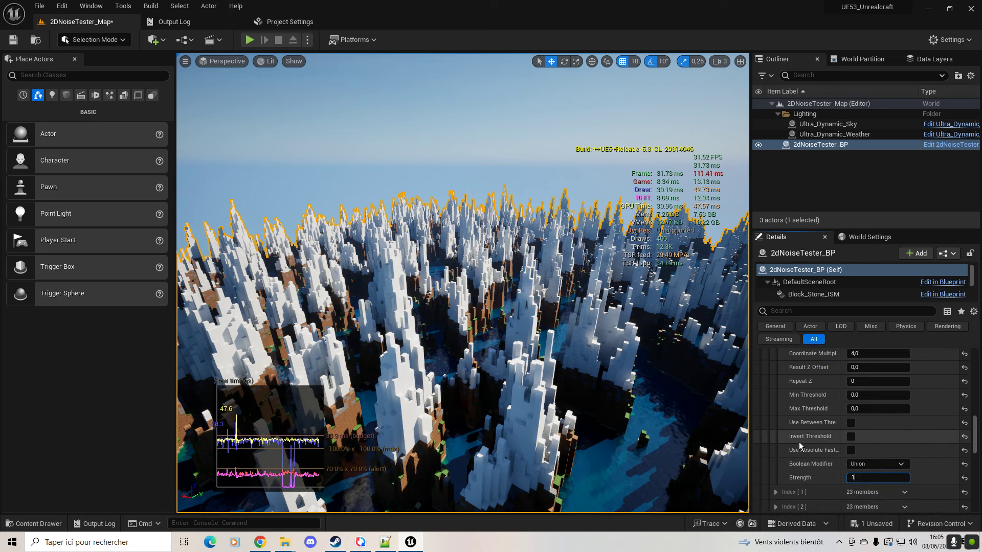
key("Tab")
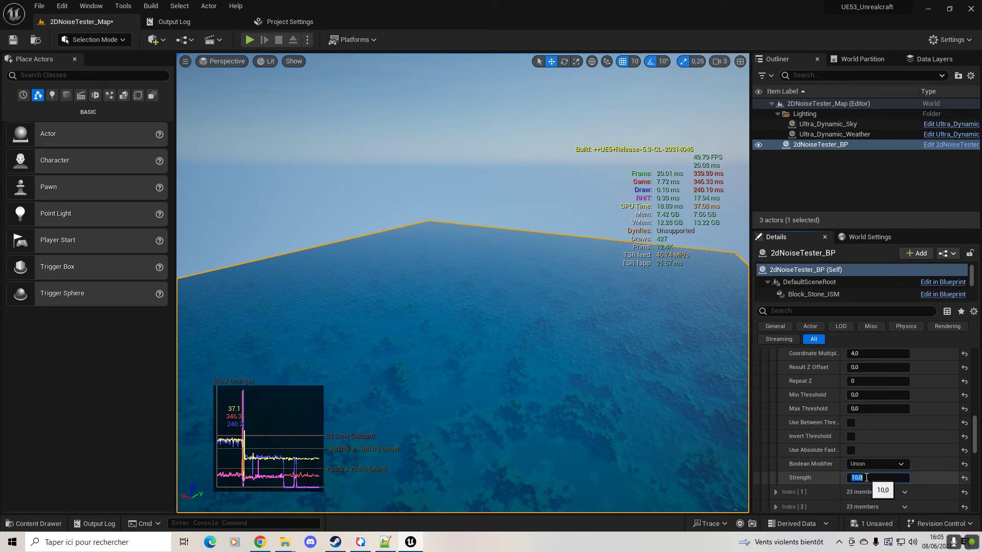
key("Tab")
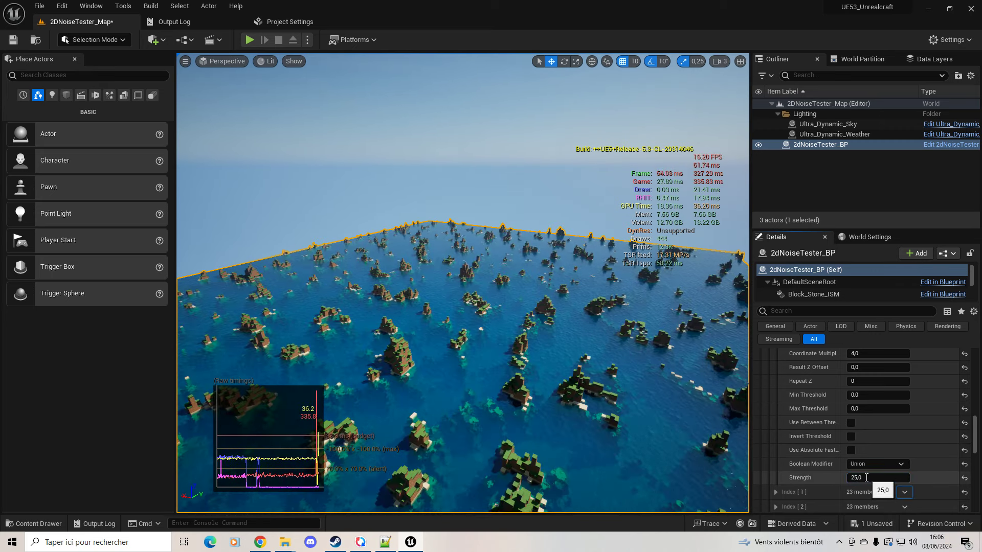
scroll(793, 438, "up", 3)
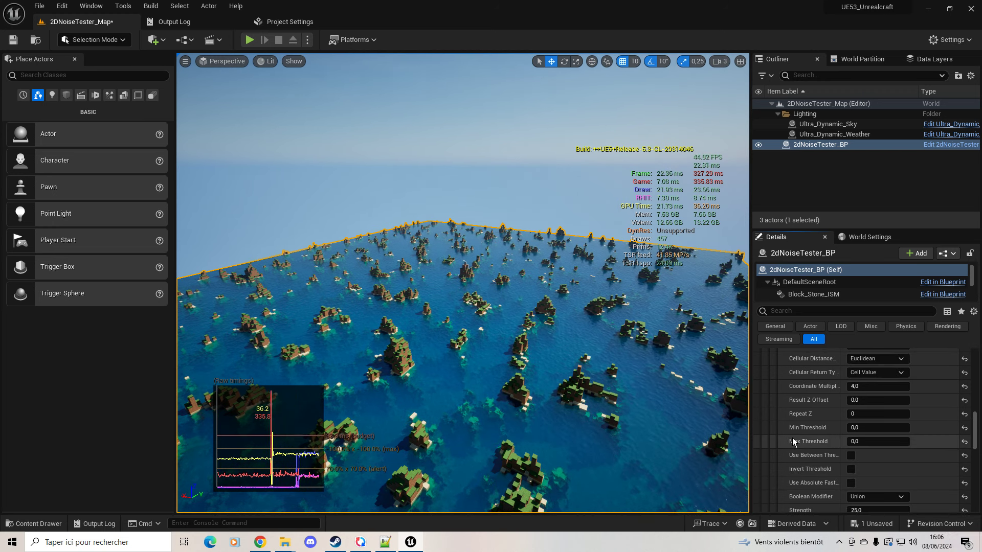
scroll(798, 441, "down", 2)
type("0.35")
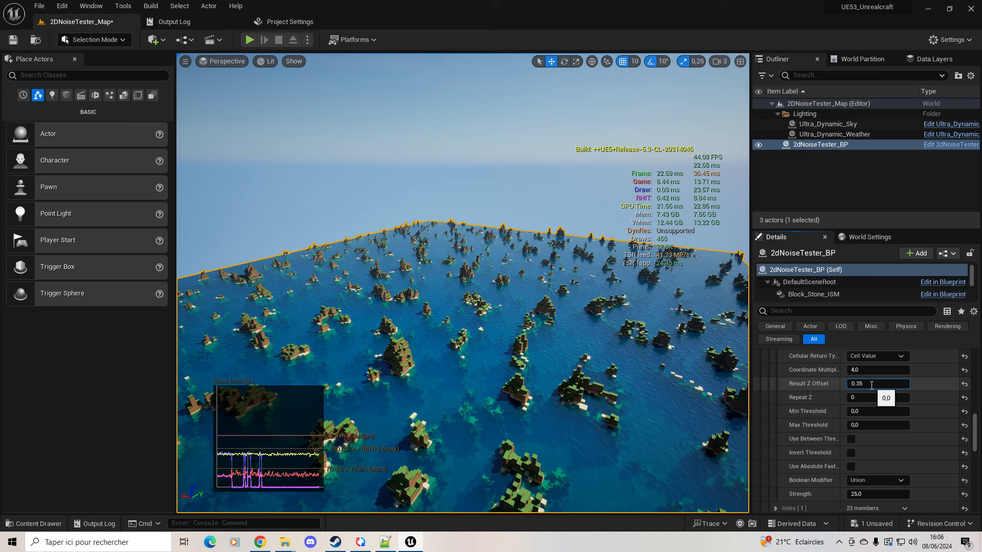
- Enter result Z offset 0,35, repeat Z 0 and Coordinate Multiplier 2,0 for the noise layer
key("Tab")
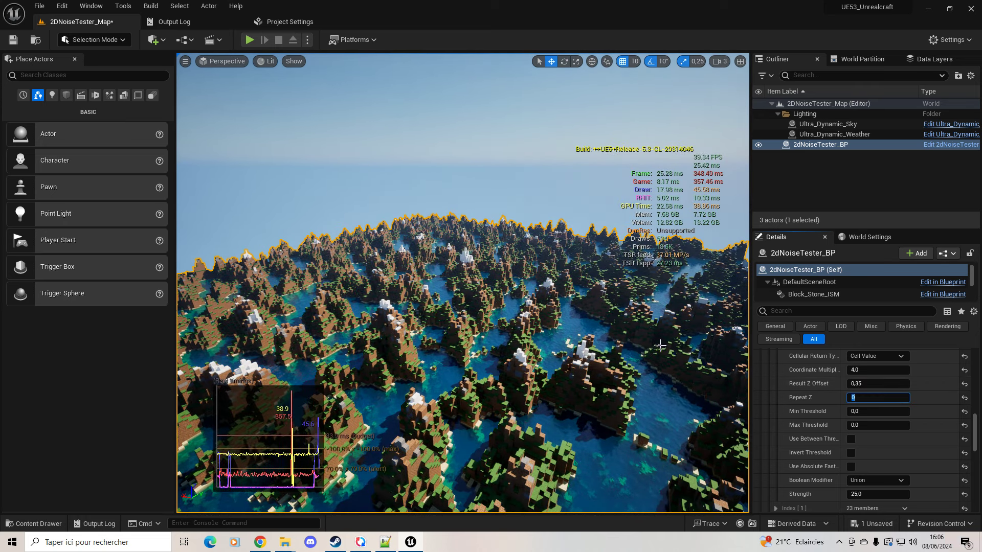
key("Return")
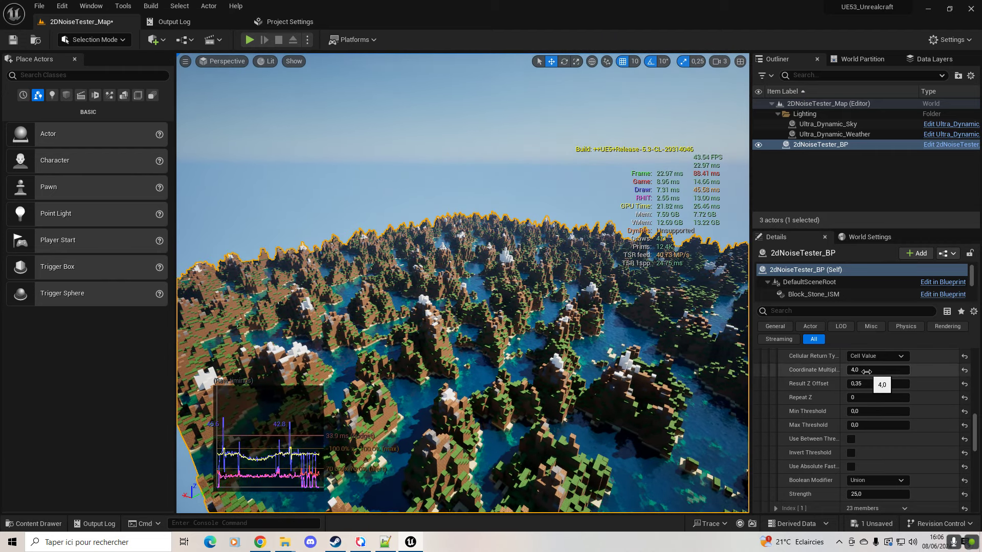
type("2")
key("Tab")
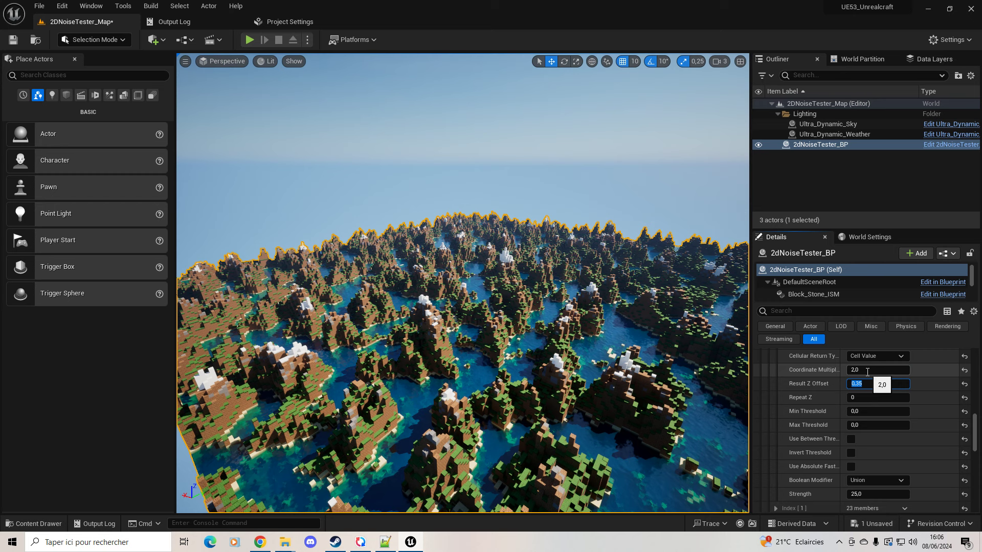
right_click_drag(471, 374, 471, 374)
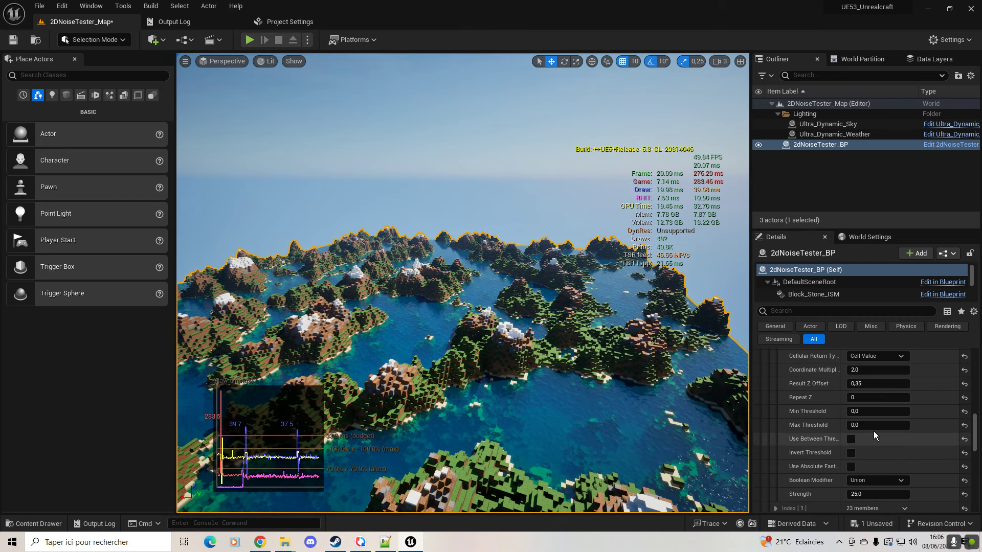
- Raise the layer Strength to 50, turning the terrain into tall snowy peaks
scroll(814, 416, "up", 2)
scroll(814, 414, "up", 4)
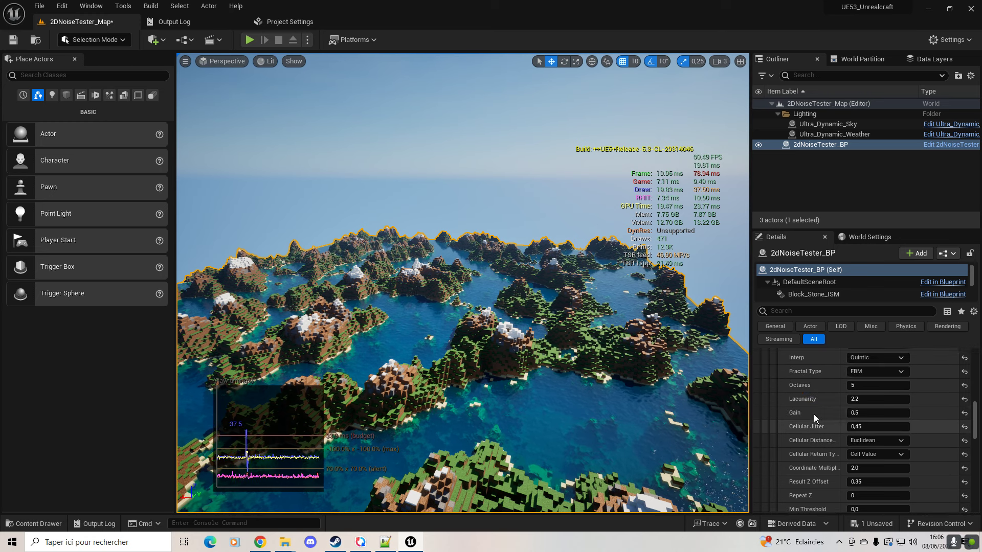
scroll(814, 415, "up", 2)
scroll(814, 414, "up", 2)
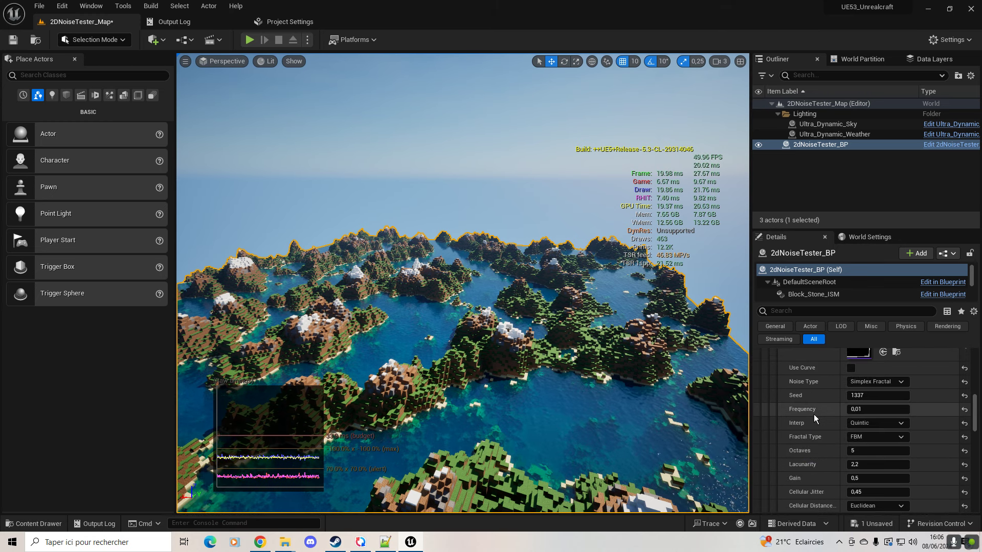
scroll(814, 414, "down", 4)
scroll(814, 414, "down", 3)
scroll(814, 415, "down", 2)
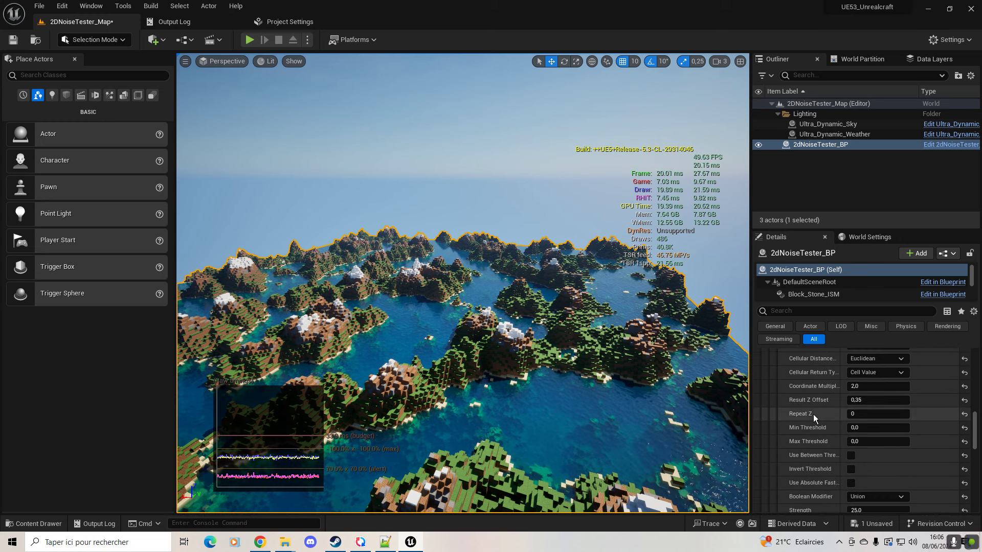
scroll(813, 416, "down", 2)
scroll(814, 415, "down", 2)
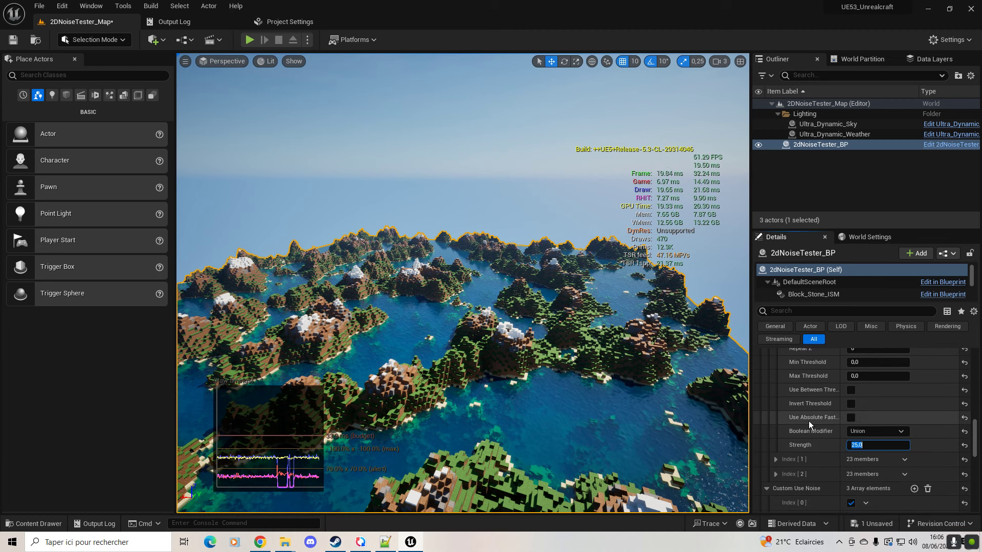
type("50")
key("Tab")
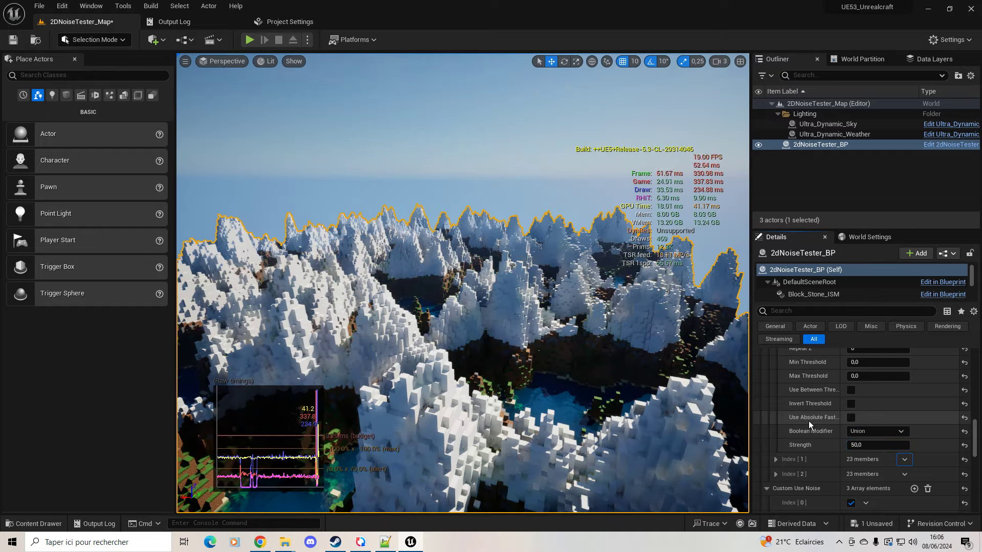
mouse_move(636, 347)
right_mouse_down()
mouse_move(595, 331)
mouse_move(387, 333)
mouse_move(574, 356)
right_mouse_up()
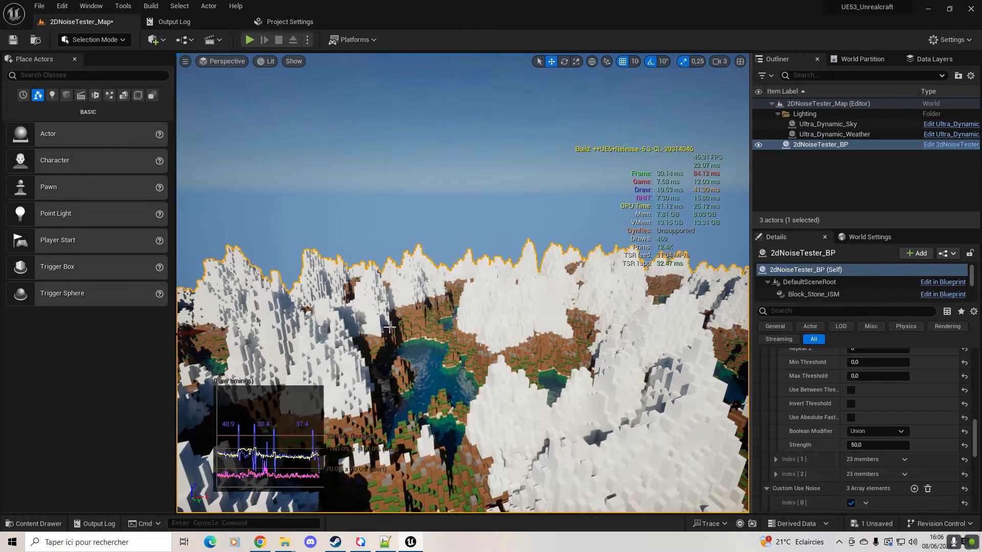
right_click_drag(390, 328, 390, 327)
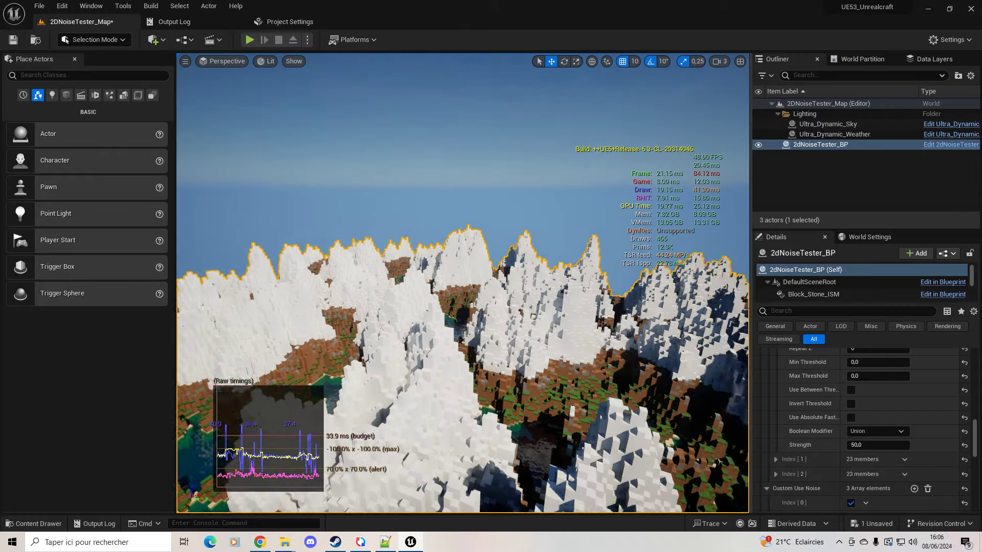
right_click_drag(453, 329, 502, 329)
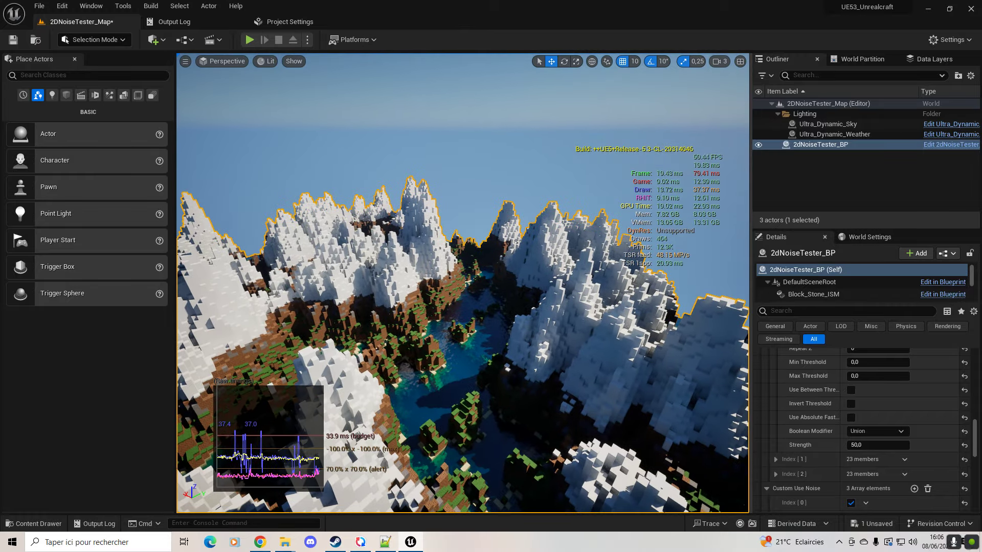
right_click_drag(692, 426, 692, 426)
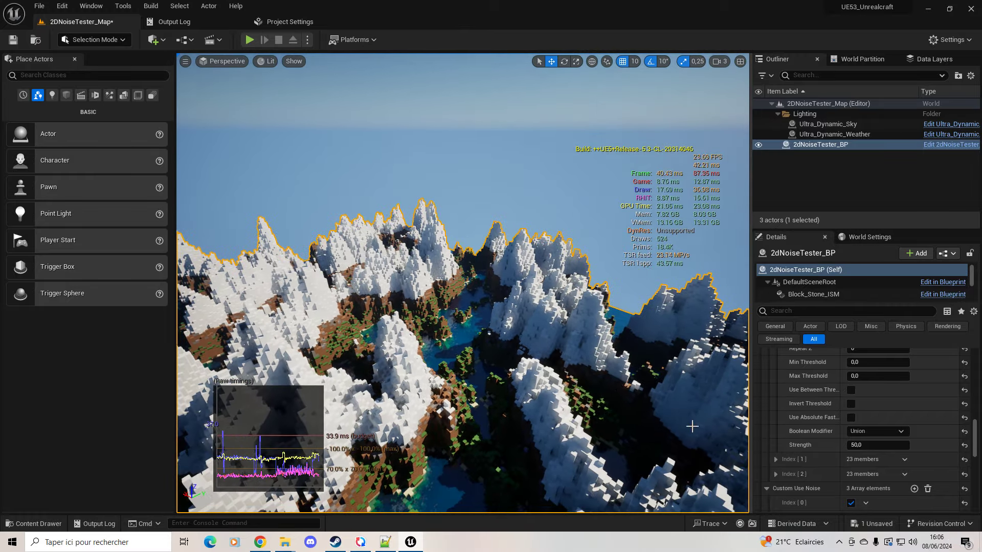
scroll(811, 443, "down", 3)
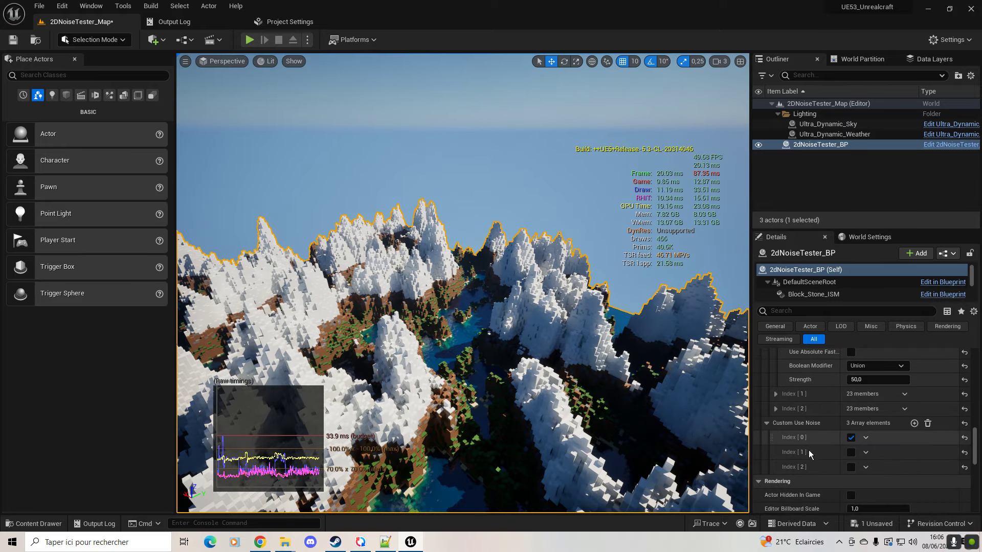
- Enable custom noise layers Index [1] and Index [2] for flatter, greener terrain
left_click(851, 452)
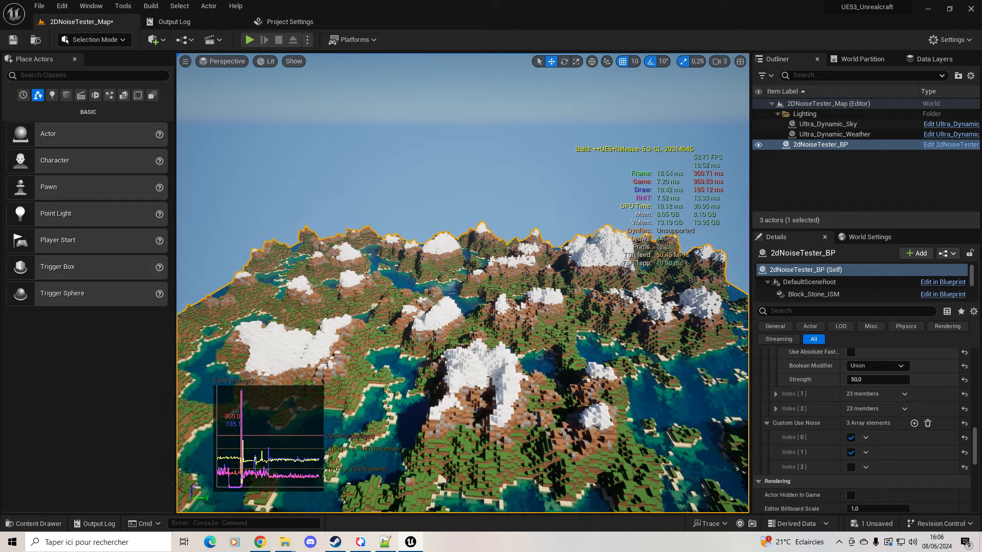
left_click(851, 467)
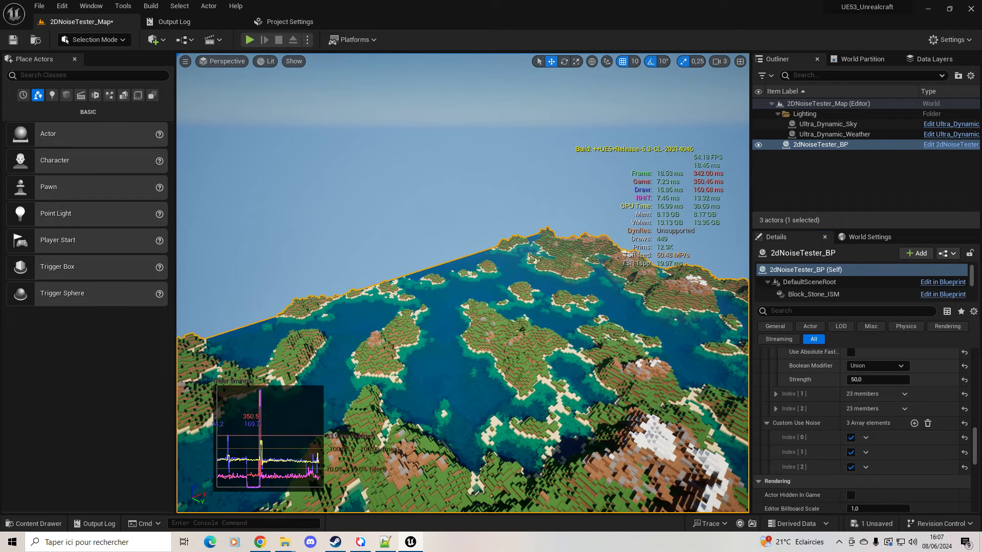
scroll(809, 409, "up", 2)
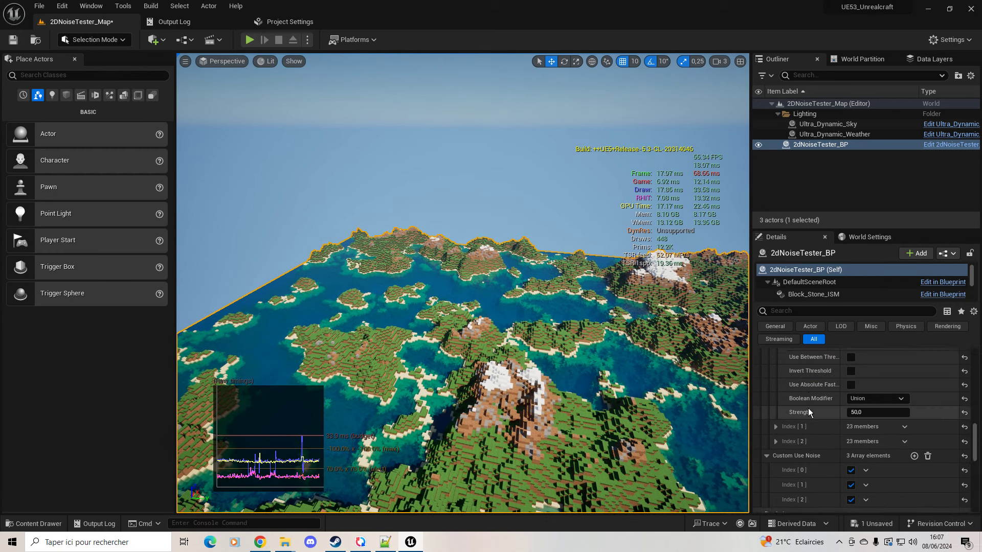
scroll(807, 408, "up", 3)
scroll(804, 409, "up", 3)
scroll(804, 409, "up", 3)
scroll(804, 409, "up", 3)
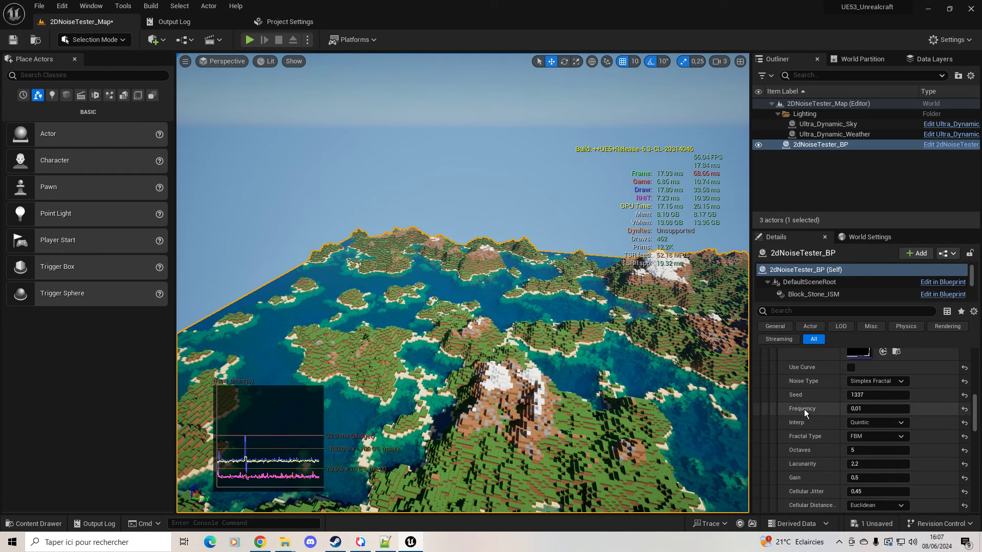
scroll(804, 409, "up", 3)
scroll(804, 409, "up", 5)
scroll(804, 409, "up", 5)
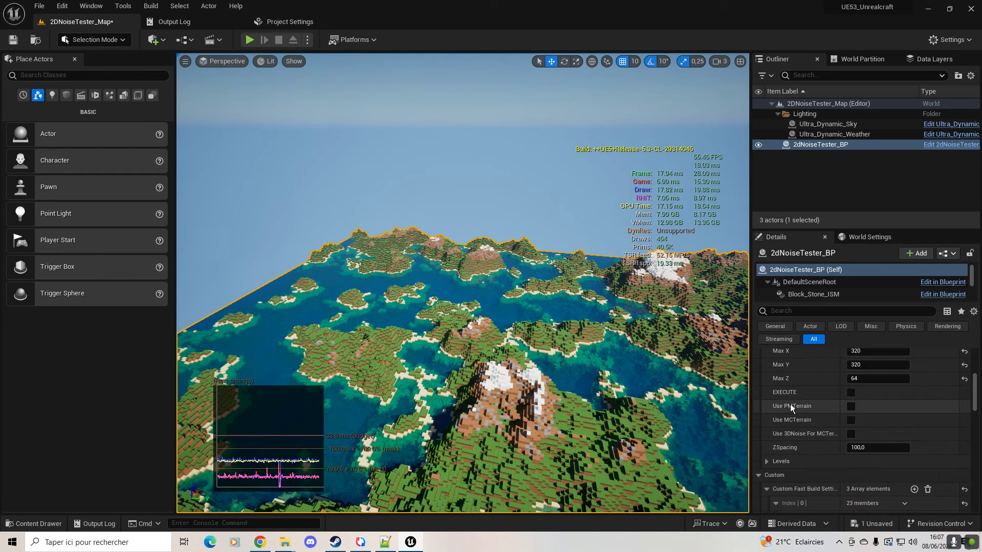
- Preview PMTerrain and MCTerrain generation on the islands, then switch both back off
left_click(851, 406)
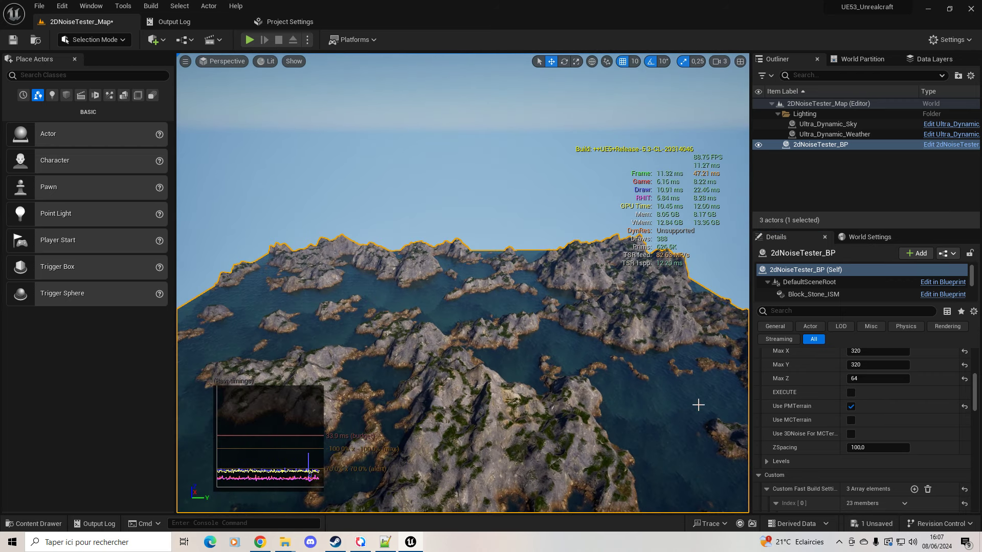
left_click(850, 406)
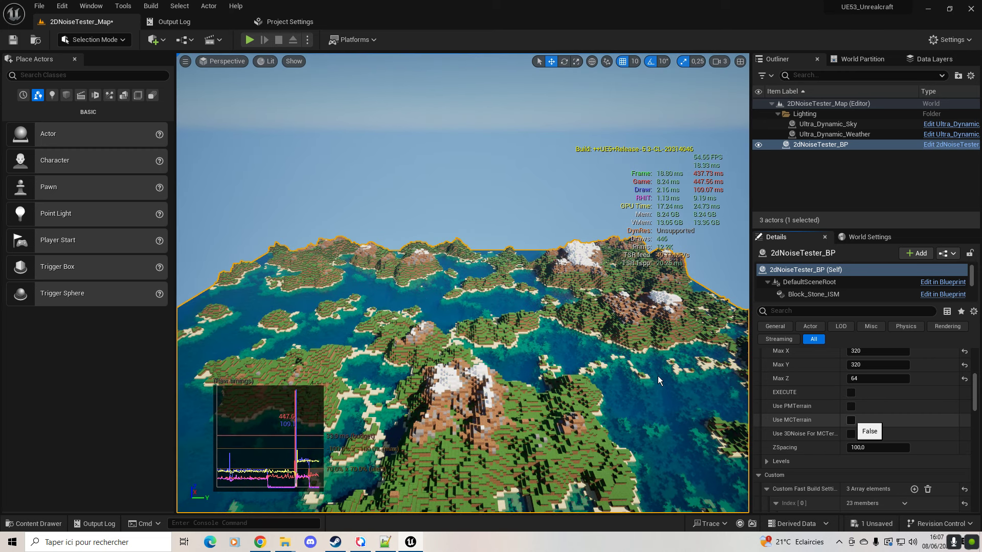
left_click(850, 420)
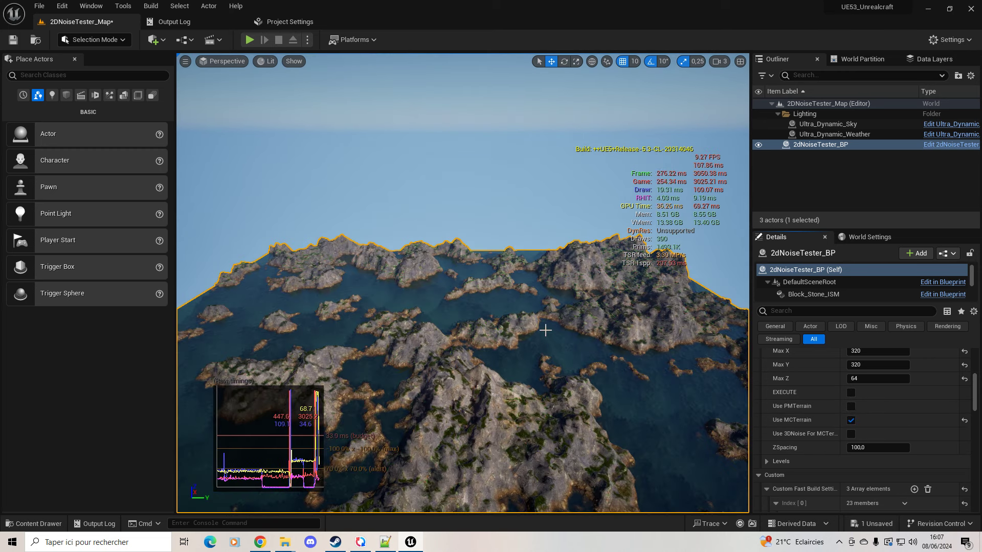
right_click_drag(583, 342, 627, 340)
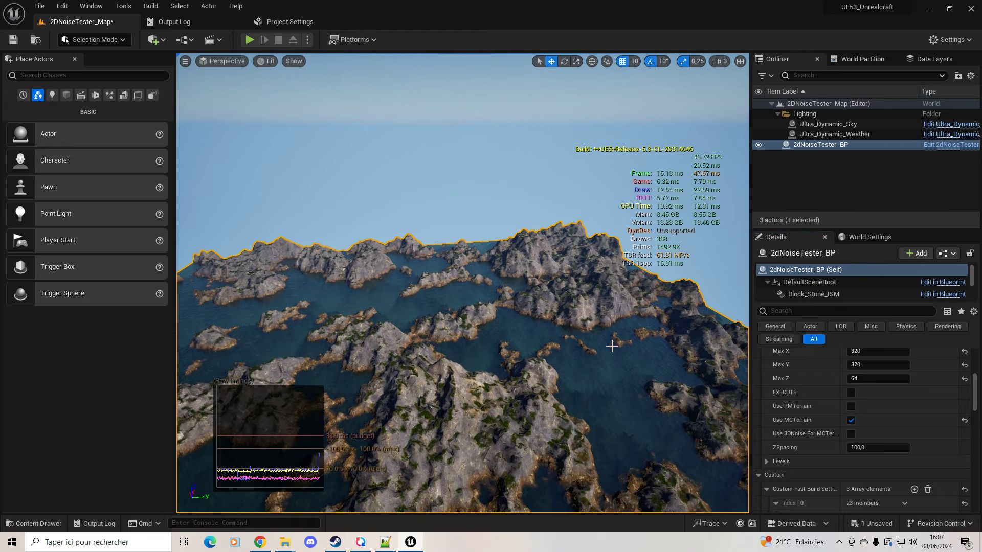
left_click(849, 422)
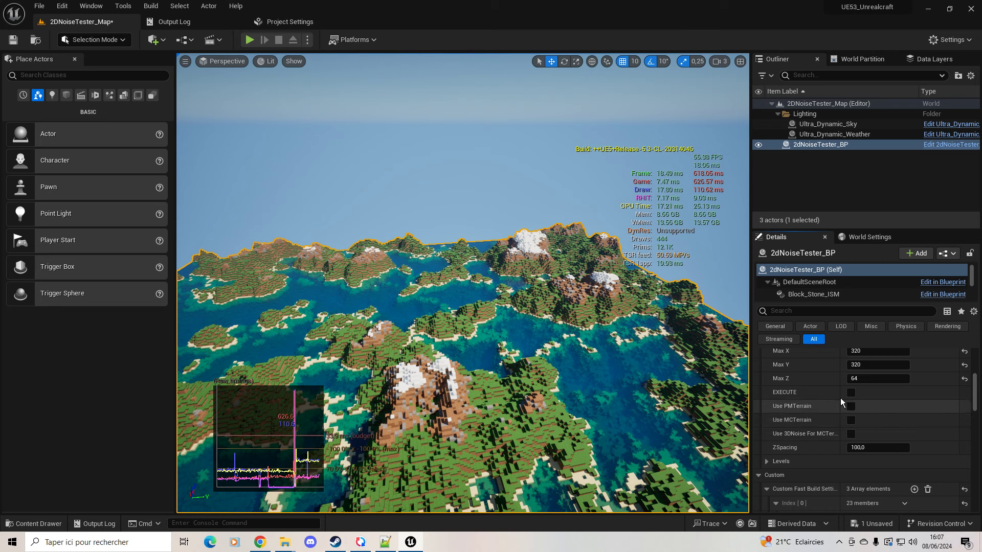
- Save the map, open 3DNoiseTester_Map from Noise_Testers, and orbit around its voxel cube
left_click(13, 39)
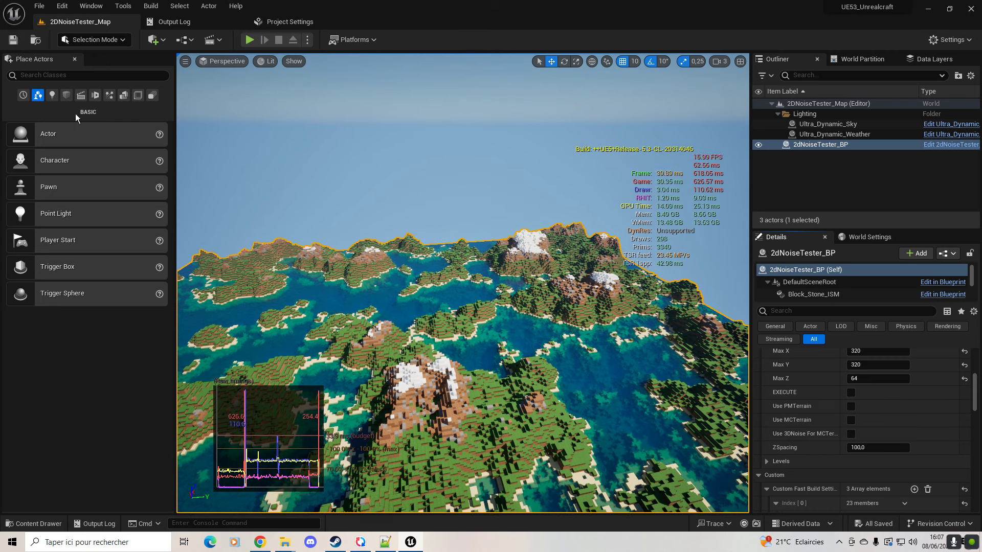
left_click(36, 524)
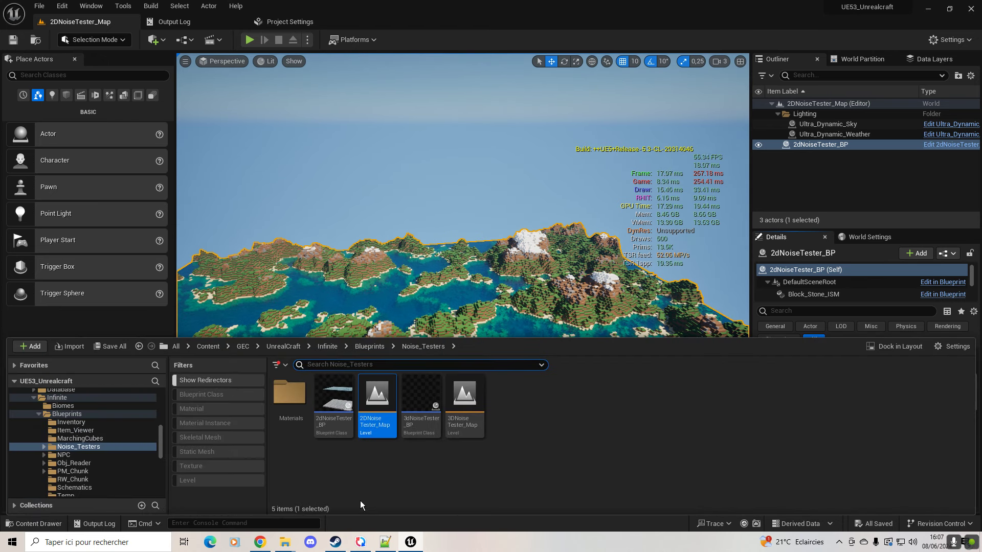
double_click(463, 405)
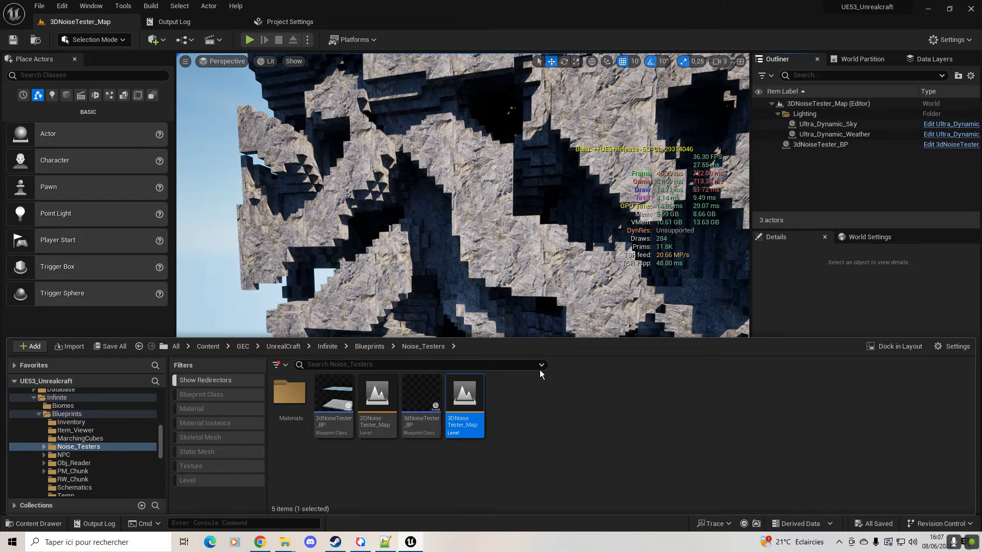
left_click_drag(401, 197, 370, 190)
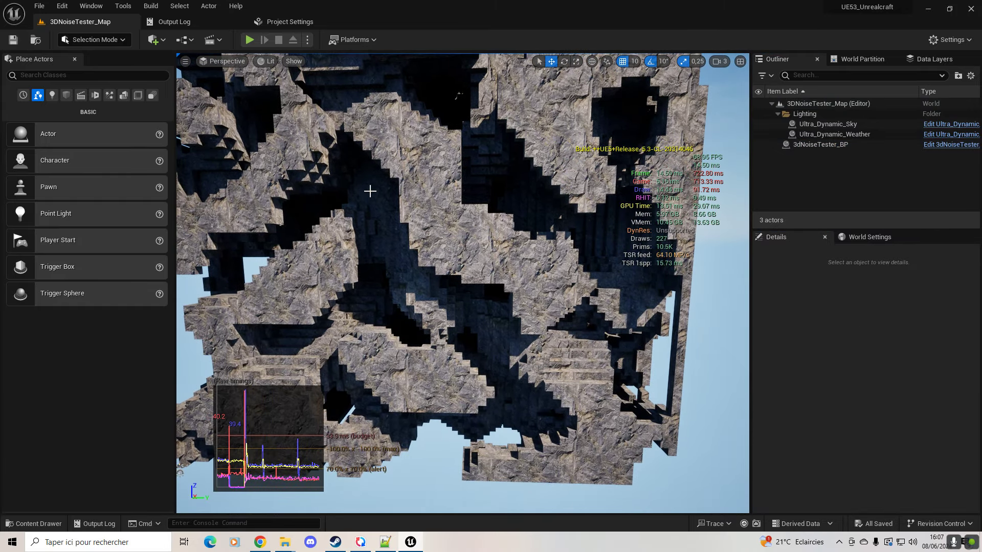
scroll(370, 191, "down", 5)
scroll(370, 192, "down", 2)
mouse_move(370, 192)
right_mouse_down()
mouse_move(378, 195)
mouse_move(361, 226)
mouse_move(368, 217)
right_mouse_up()
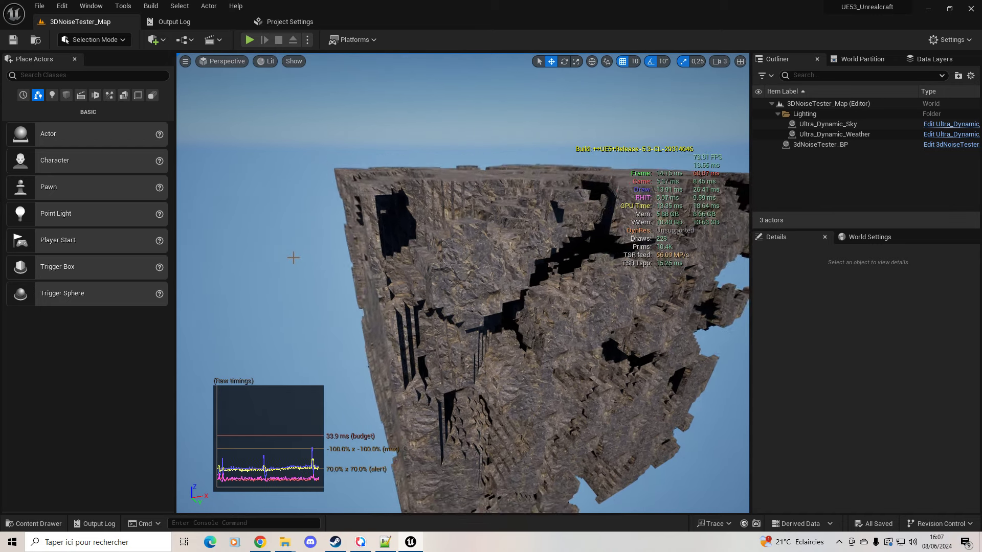
right_click_drag(369, 217, 298, 256)
- Select 3dNoiseTester_BP and change its Index [0] noise type from Simplex to Value
left_click(804, 146)
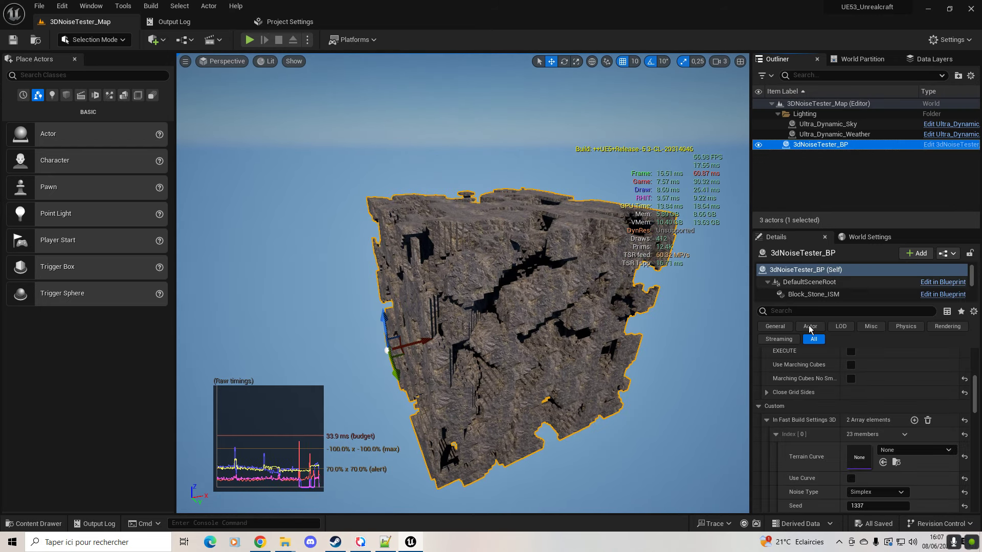
scroll(802, 423, "down", 3)
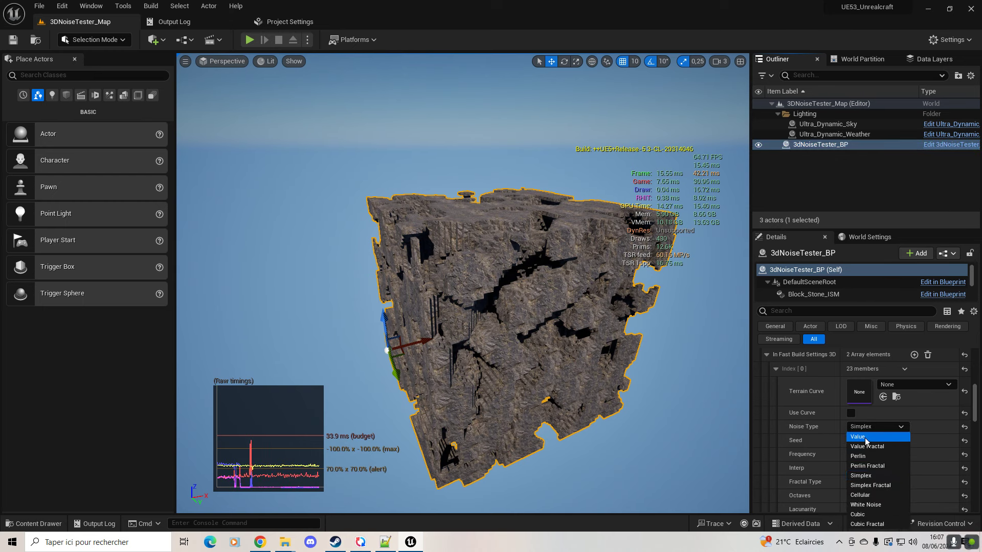
left_click(865, 441)
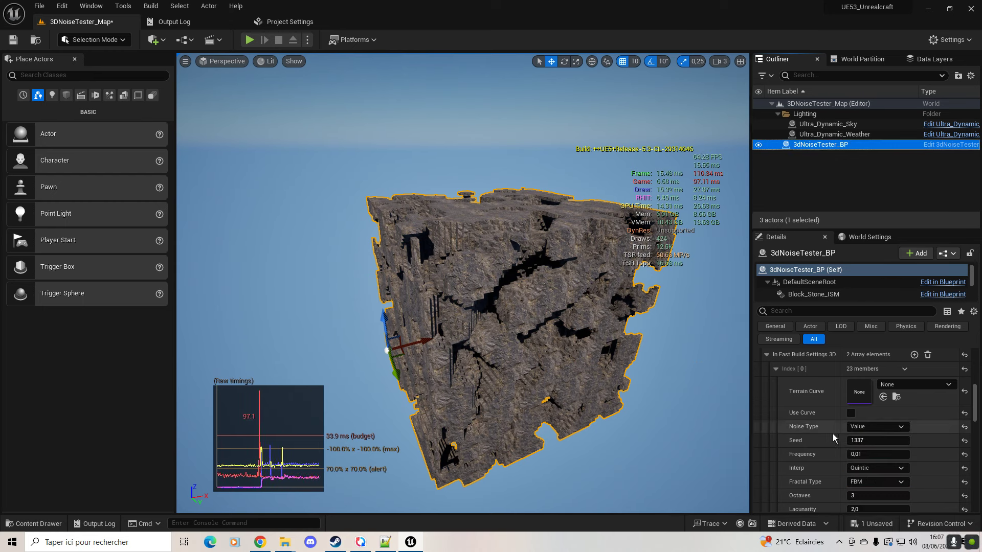
scroll(830, 428, "up", 3)
scroll(830, 425, "up", 3)
- Orbit the view to inspect the cube from below after regenerating it
scroll(829, 426, "up", 3)
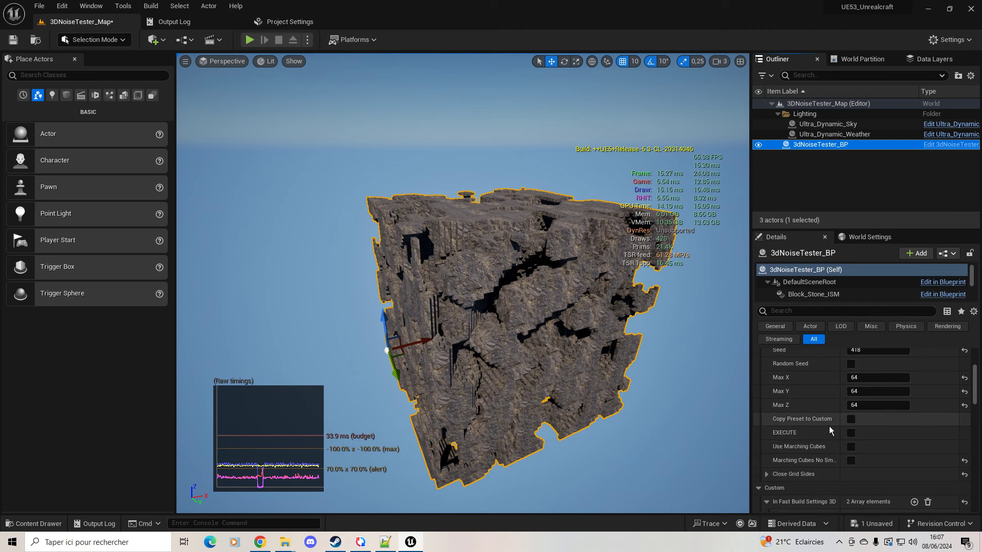
scroll(830, 425, "up", 3)
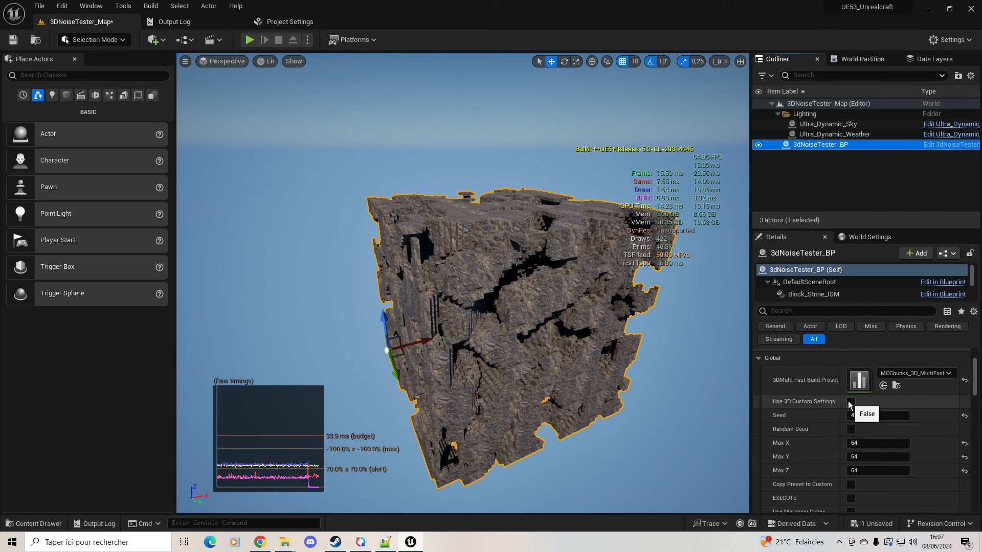
scroll(811, 409, "down", 2)
scroll(811, 408, "down", 2)
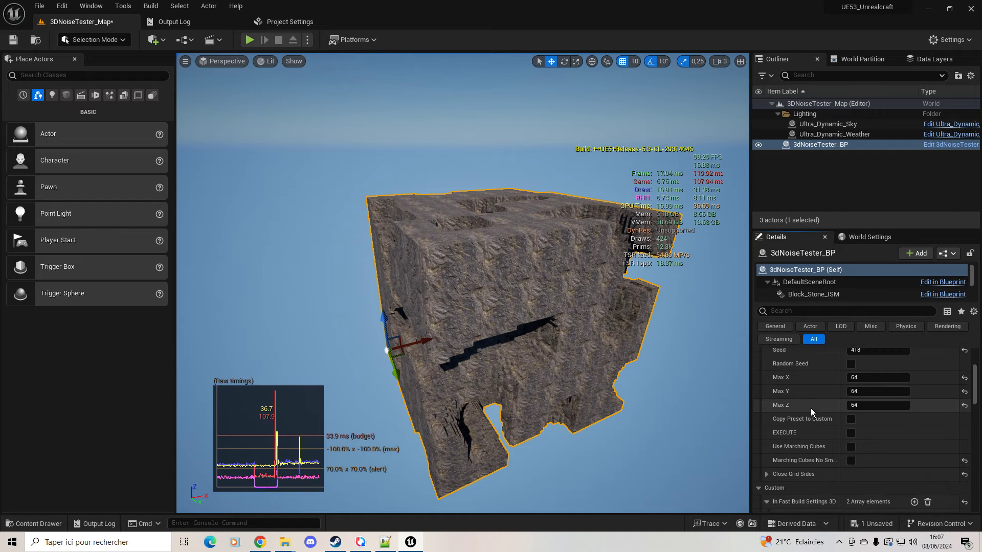
scroll(811, 408, "down", 1)
scroll(673, 387, "up", 3)
scroll(665, 386, "up", 1)
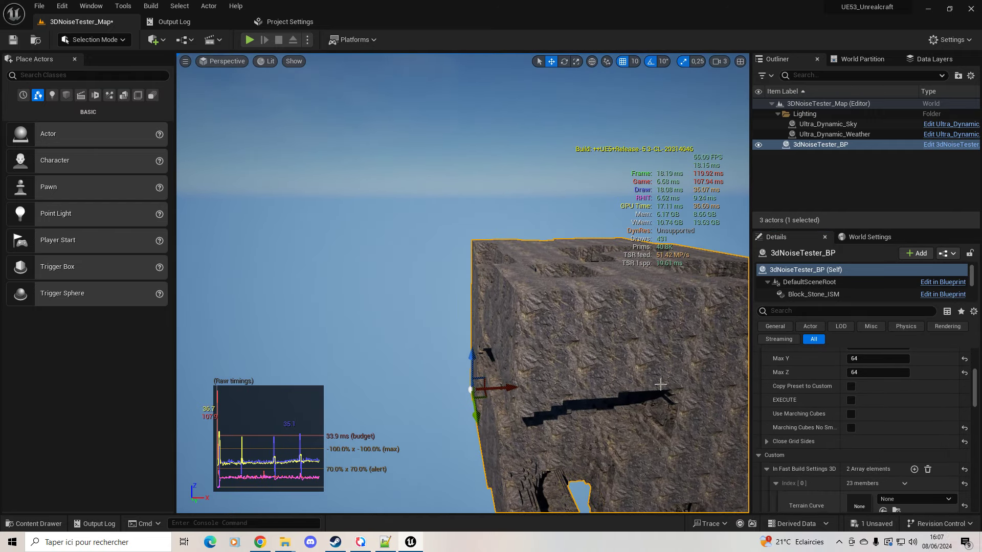
mouse_move(660, 384)
right_mouse_down()
mouse_move(658, 351)
mouse_move(611, 347)
mouse_move(629, 348)
right_mouse_up()
- Review the Custom Fast Build Settings 3D layers: 64-block size, seed 418, first layer only
scroll(803, 404, "down", 3)
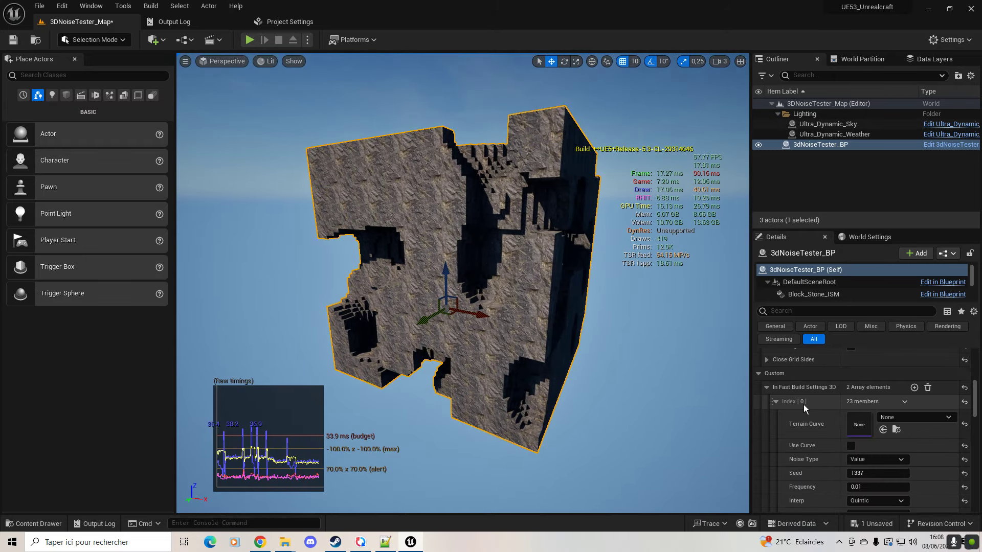
scroll(803, 404, "down", 3)
scroll(803, 404, "down", 2)
scroll(803, 404, "down", 2)
scroll(803, 404, "down", 2)
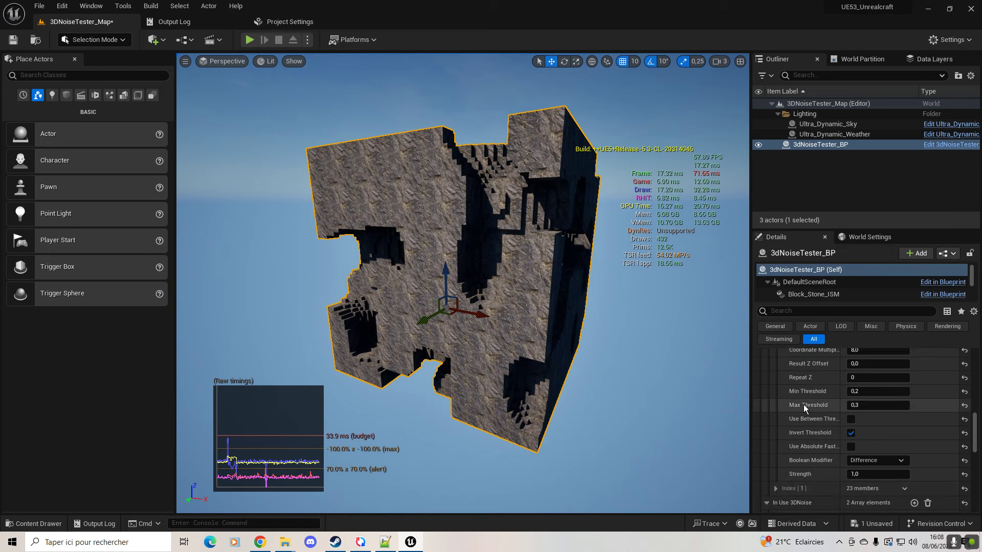
scroll(803, 404, "down", 3)
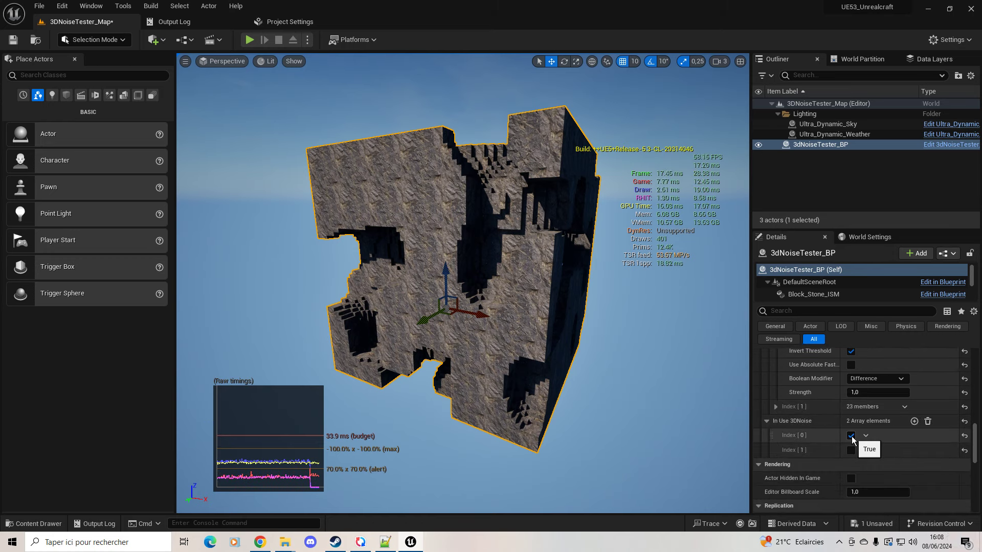
scroll(813, 406, "up", 3)
scroll(813, 405, "up", 2)
scroll(814, 405, "up", 2)
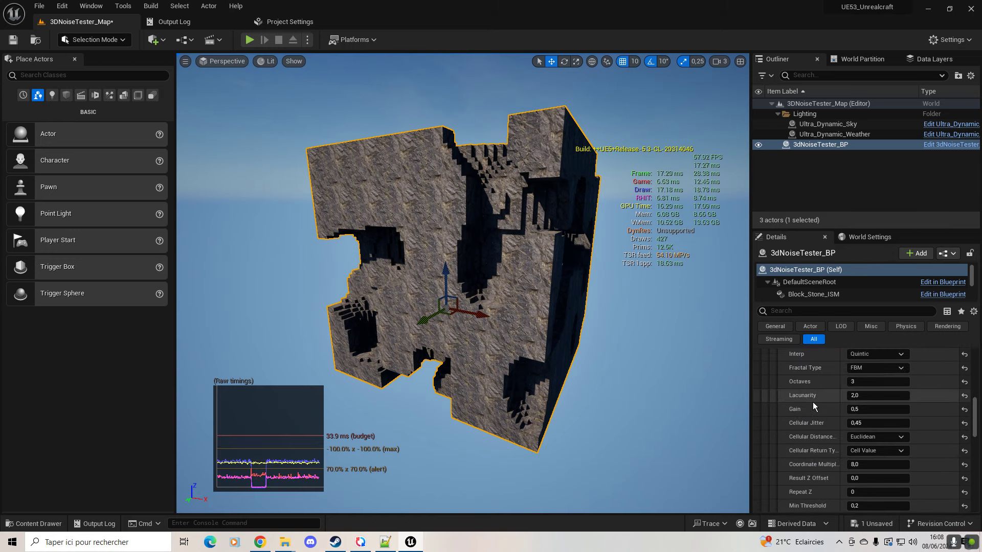
scroll(813, 406, "up", 2)
scroll(812, 402, "up", 2)
scroll(812, 402, "up", 2)
scroll(812, 402, "up", 1)
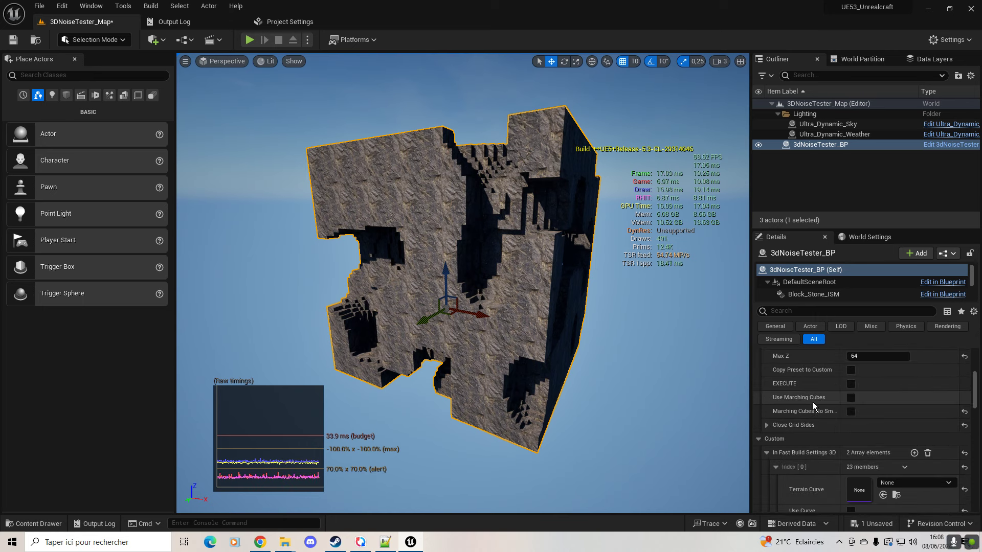
scroll(812, 402, "up", 2)
scroll(812, 402, "up", 2)
scroll(812, 402, "up", 2)
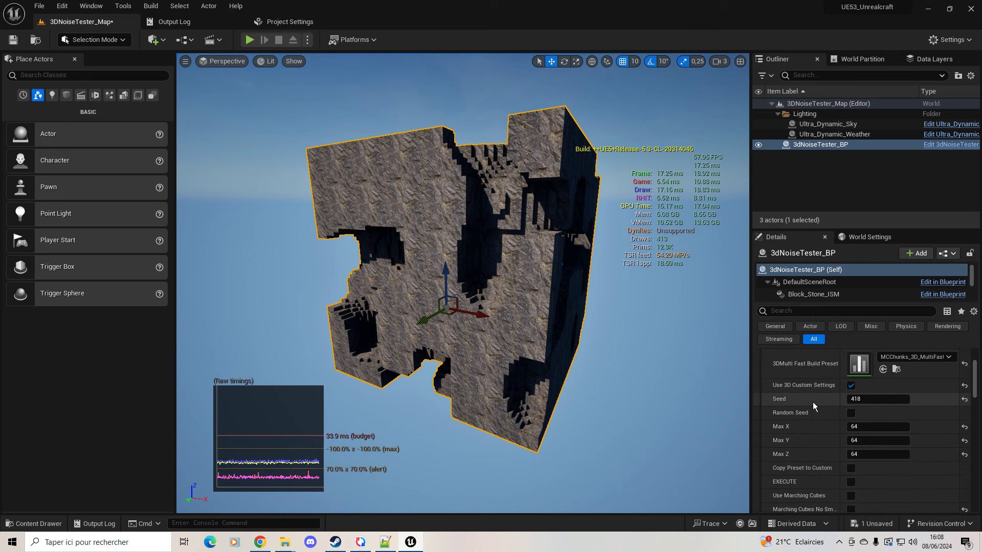
scroll(812, 402, "down", 2)
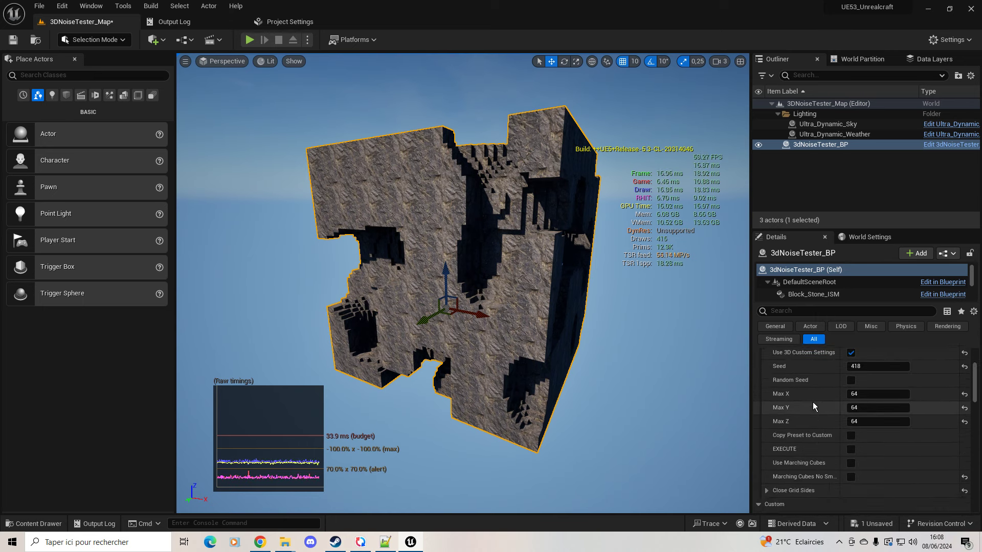
scroll(812, 402, "down", 2)
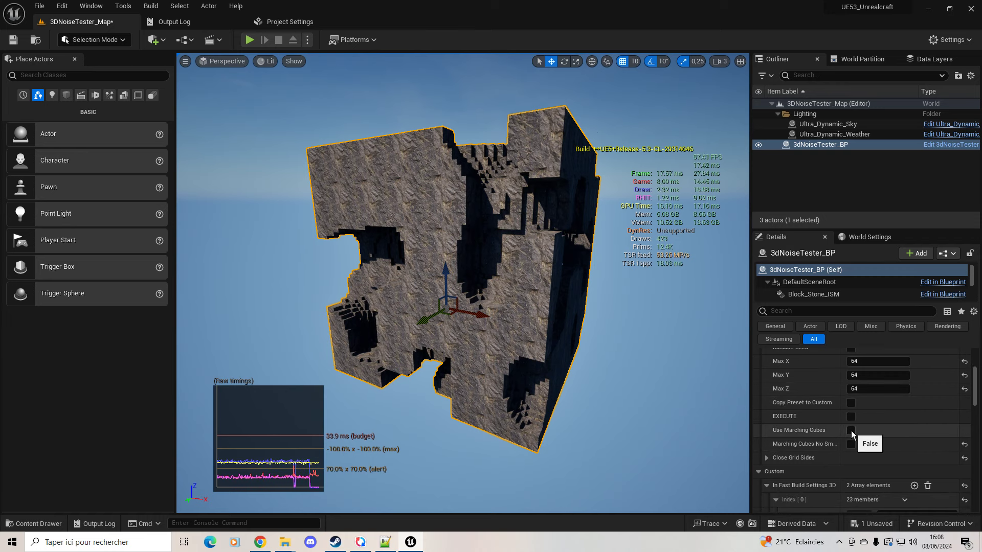
- Tick Use Marching Cubes to round the voxel cube into smooth rock, then inspect its noise settings
left_click(851, 430)
middle_click_drag(607, 358, 582, 358)
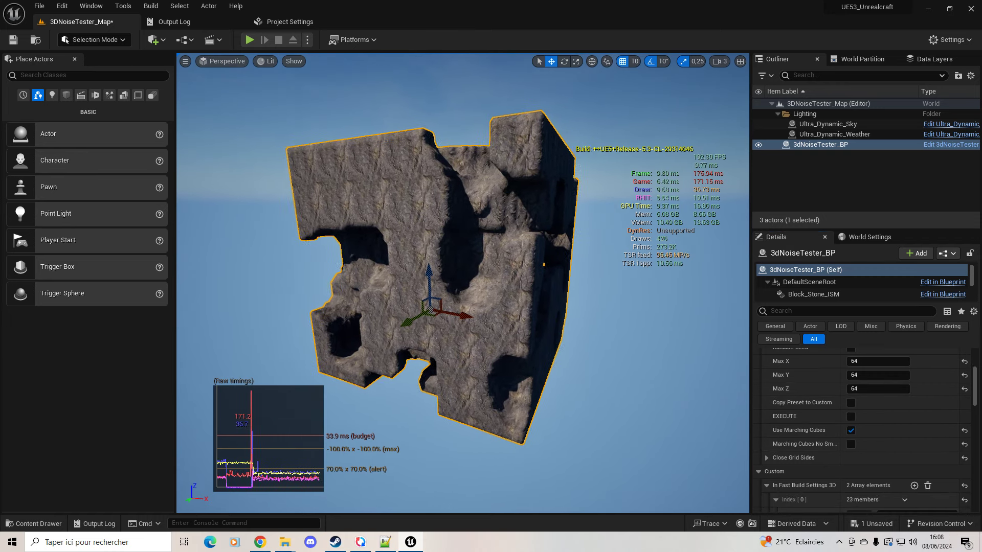
mouse_move(582, 358)
left_mouse_down()
mouse_move(630, 346)
mouse_move(327, 335)
left_mouse_up()
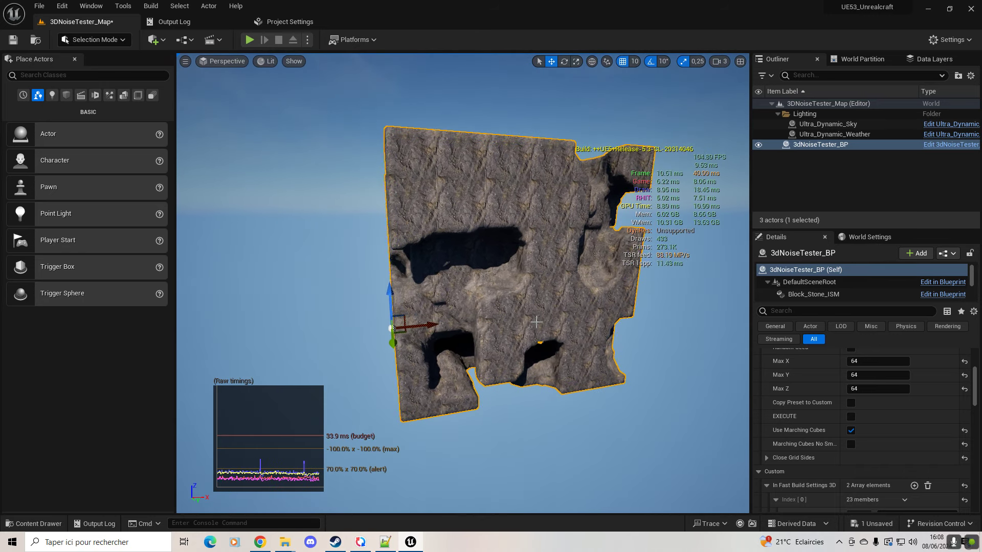
scroll(803, 392, "down", 2)
scroll(803, 392, "down", 2)
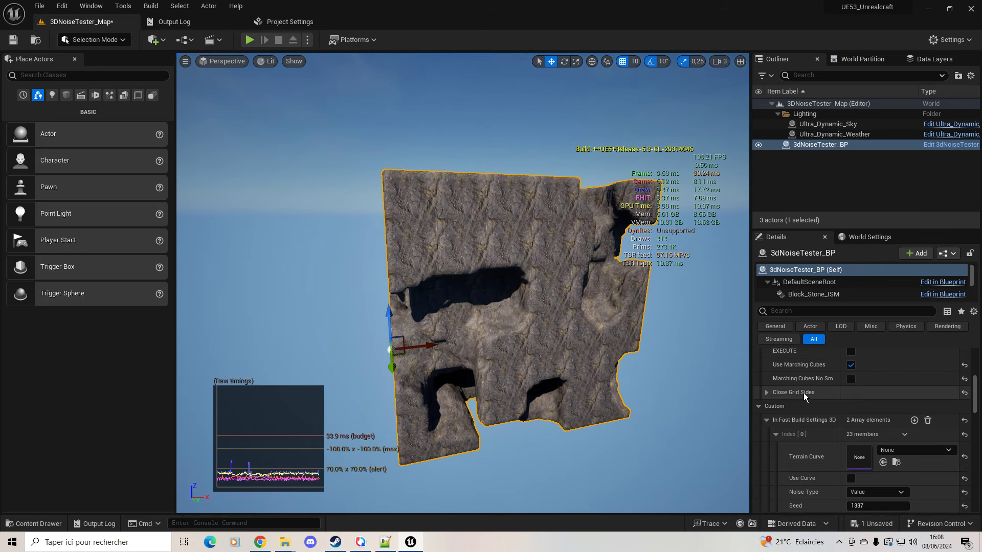
scroll(803, 393, "down", 2)
scroll(803, 393, "down", 2)
scroll(805, 395, "down", 1)
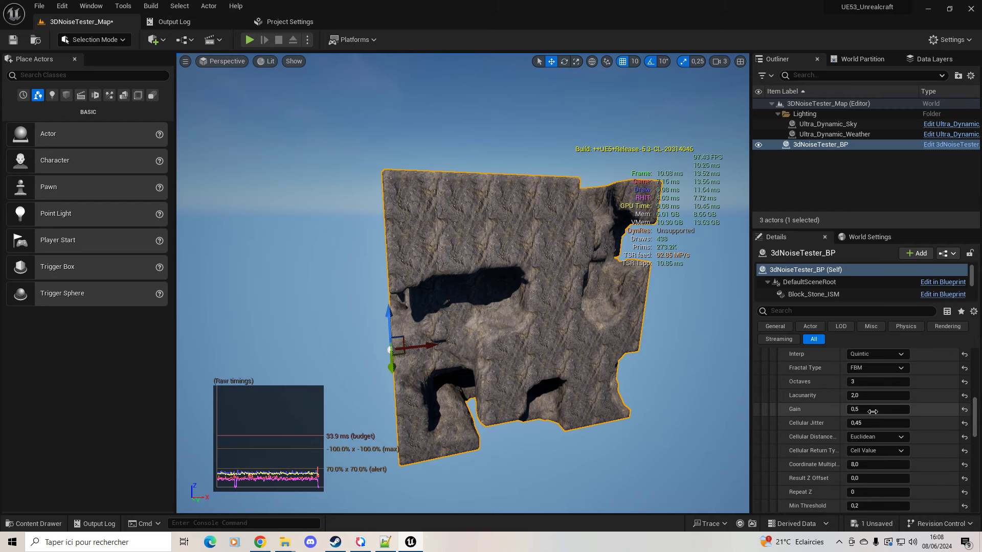
scroll(870, 410, "down", 4)
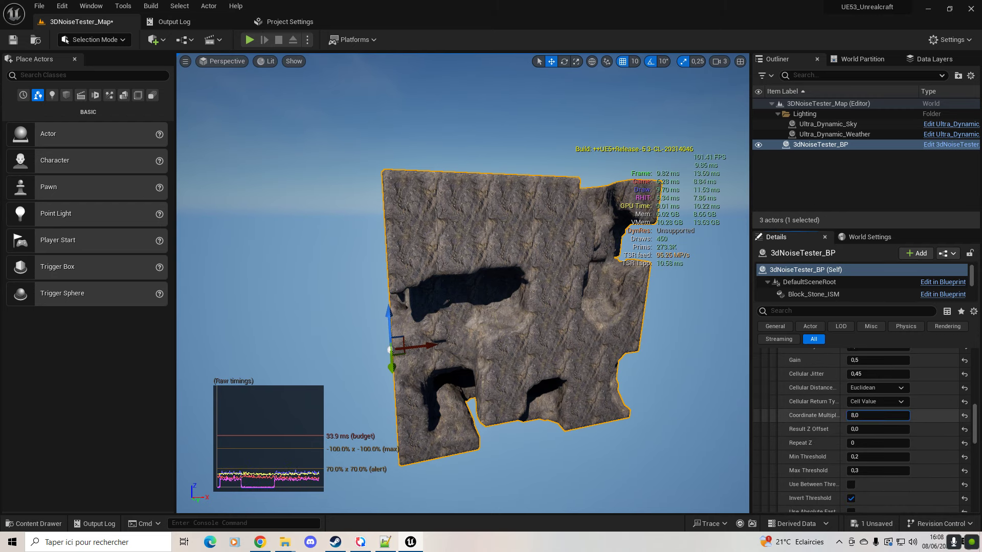
- Raise the Index [0] Coordinate Multiplier to about 11,74 for more, smaller holes
left_click_drag(877, 415, 846, 415)
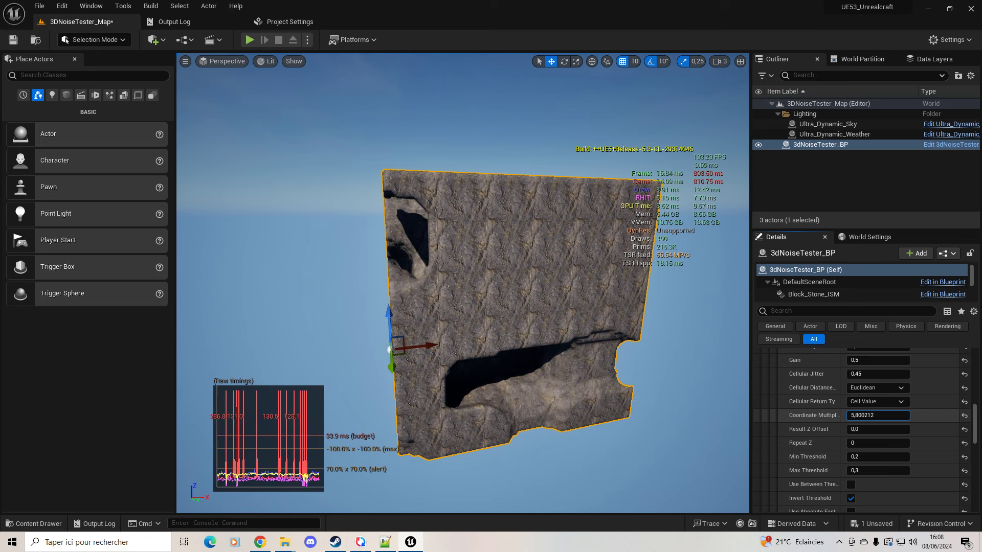
left_click_drag(847, 415, 886, 416)
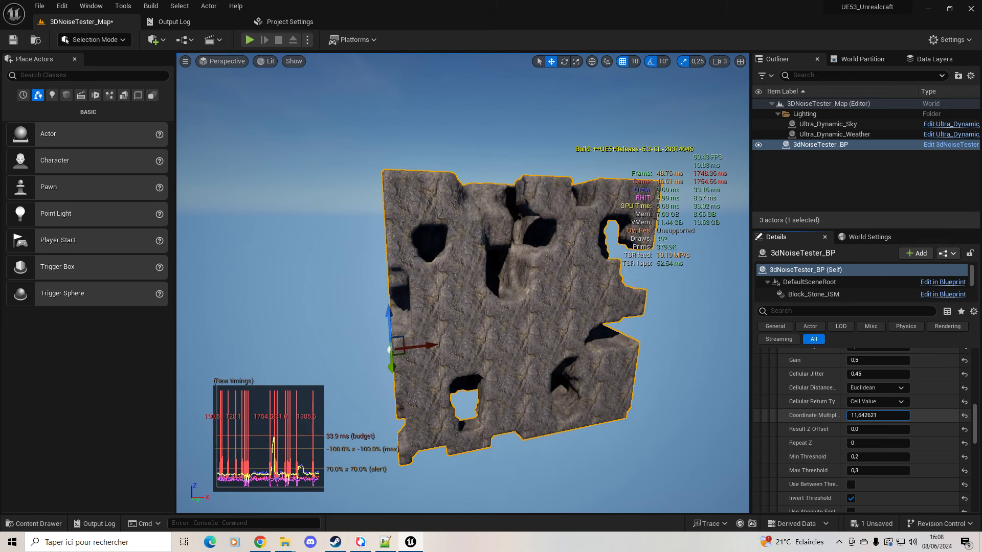
right_click_drag(724, 357, 686, 358)
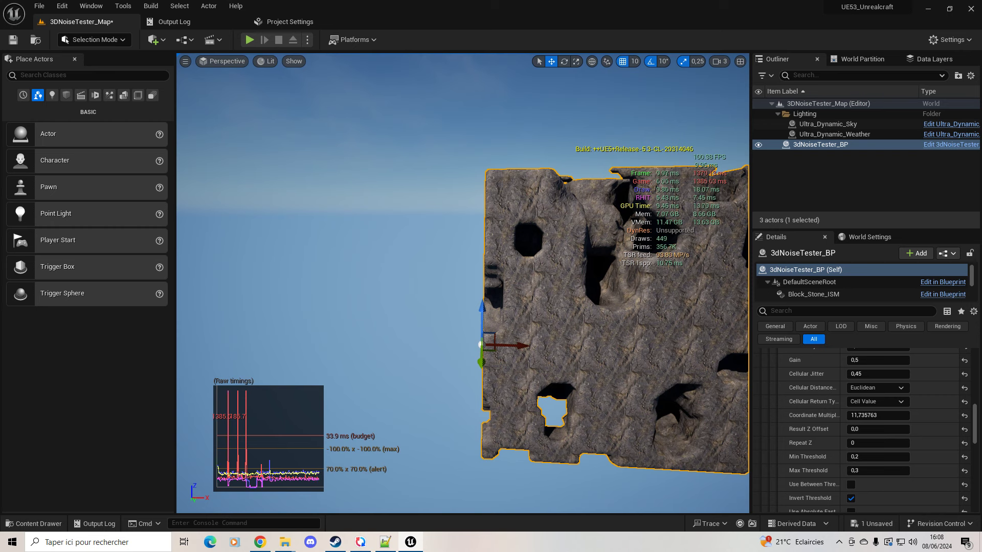
scroll(803, 402, "up", 2)
scroll(803, 403, "up", 3)
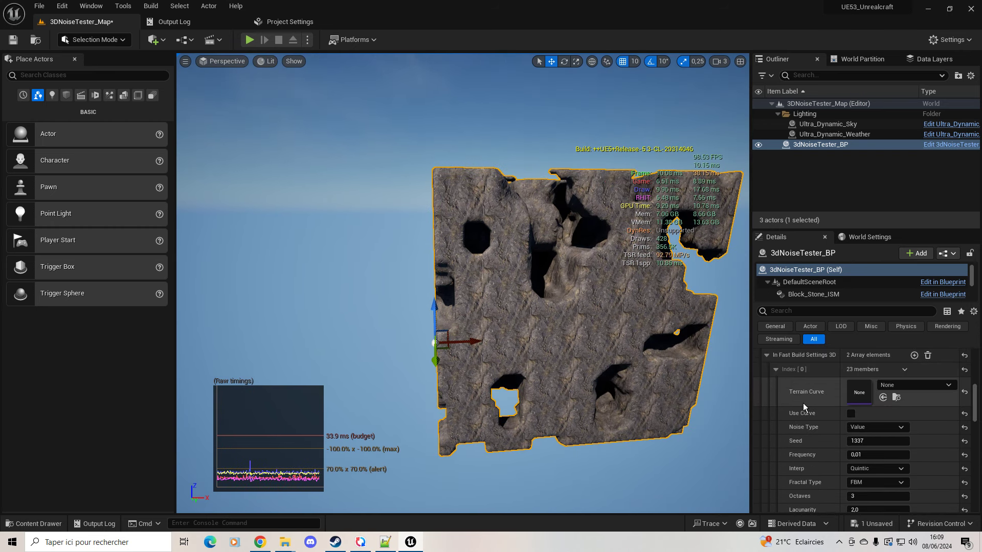
scroll(803, 403, "up", 3)
scroll(803, 403, "up", 2)
scroll(803, 403, "up", 2)
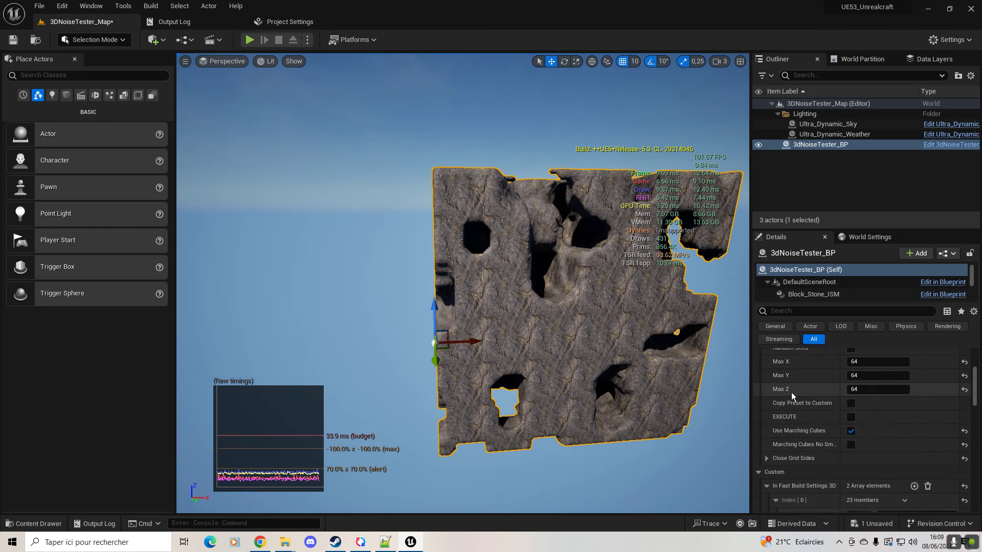
- Turn off Use Marching Cubes and Invert Threshold, leaving blocky voxel rock with large caverns
left_click(850, 432)
right_click_drag(550, 358, 589, 358)
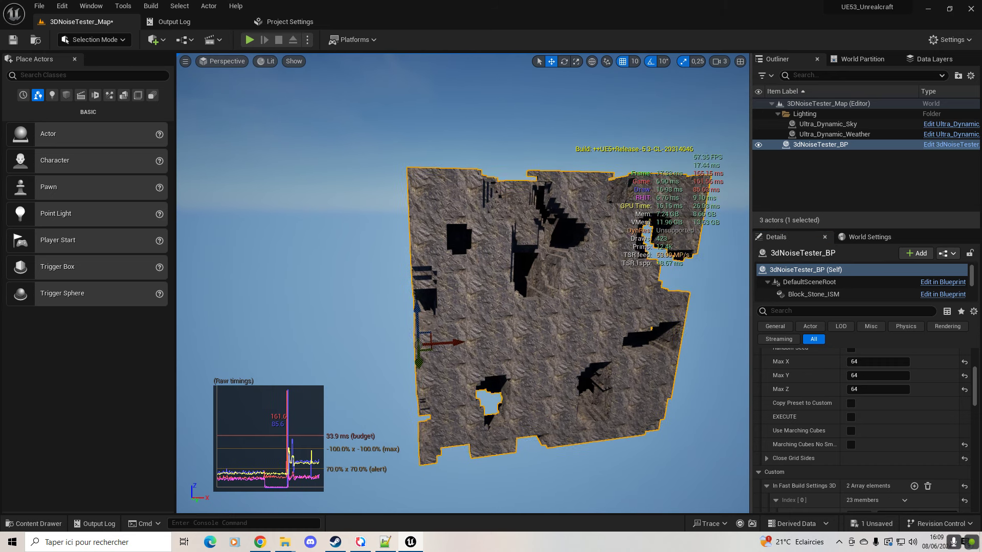
scroll(804, 411, "down", 4)
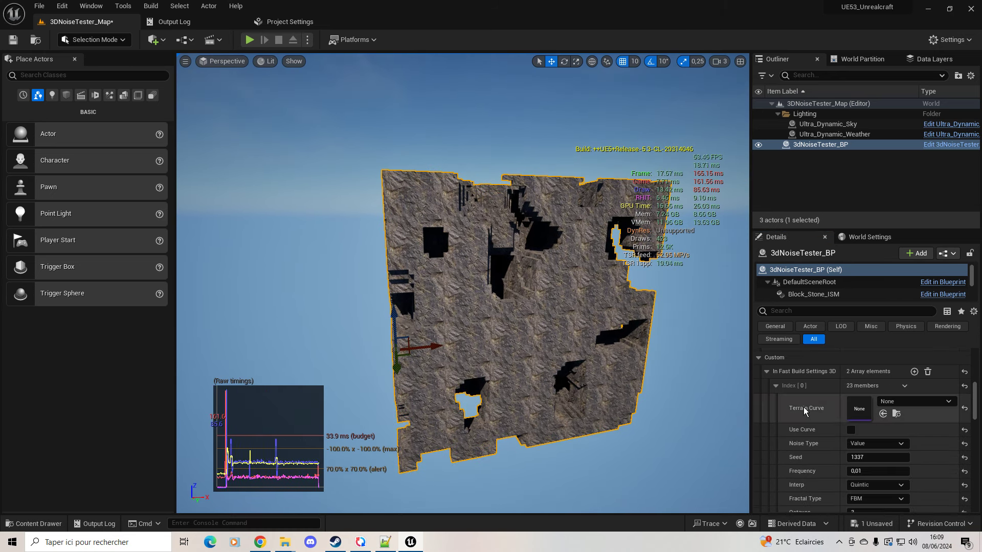
scroll(804, 411, "down", 4)
scroll(805, 412, "down", 4)
scroll(805, 412, "down", 3)
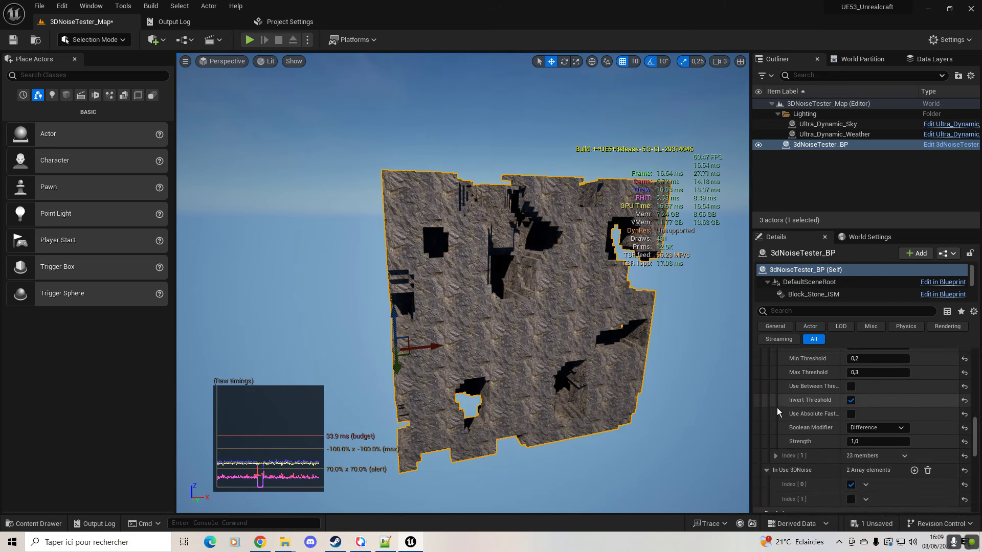
left_click(851, 401)
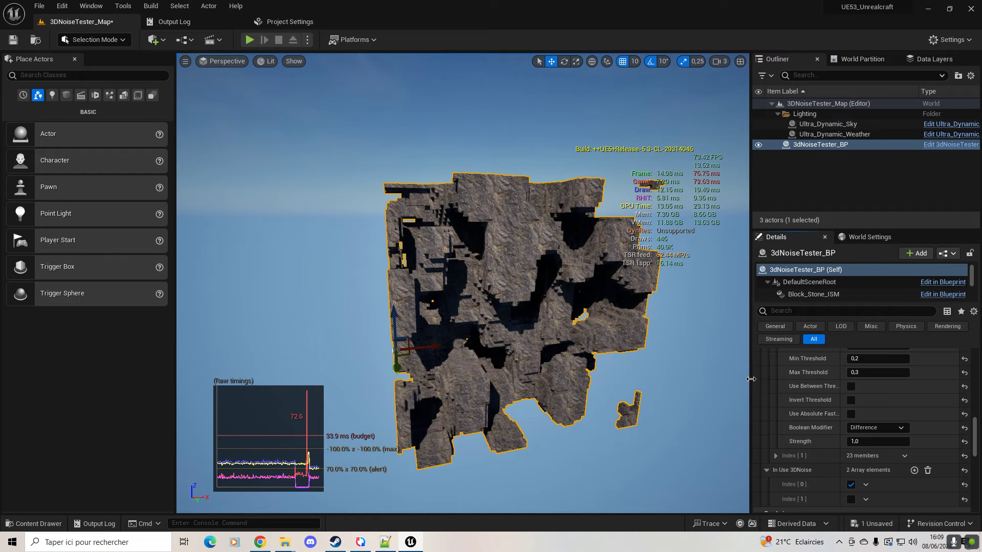
mouse_move(671, 350)
right_mouse_down()
mouse_move(480, 324)
mouse_move(636, 324)
right_mouse_up()
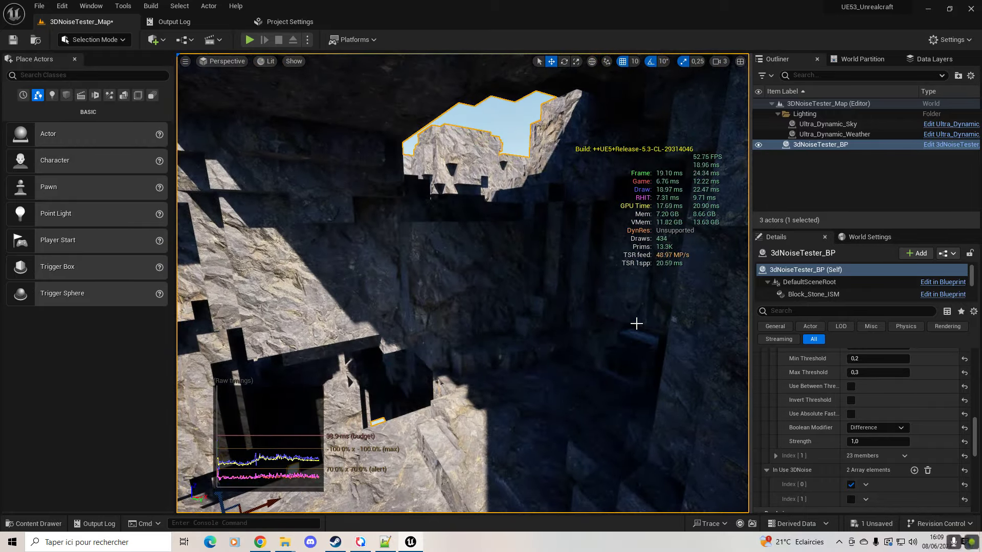
- Re-enable Use Marching Cubes to round the cavernous block, then frame it in the viewport
scroll(816, 404, "up", 4)
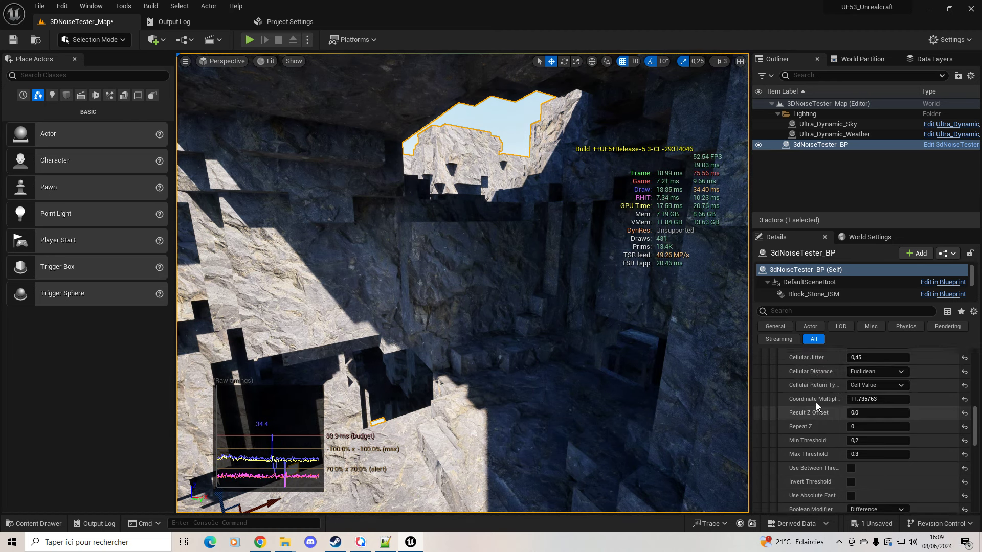
scroll(815, 403, "up", 4)
scroll(815, 403, "up", 4)
scroll(816, 403, "up", 4)
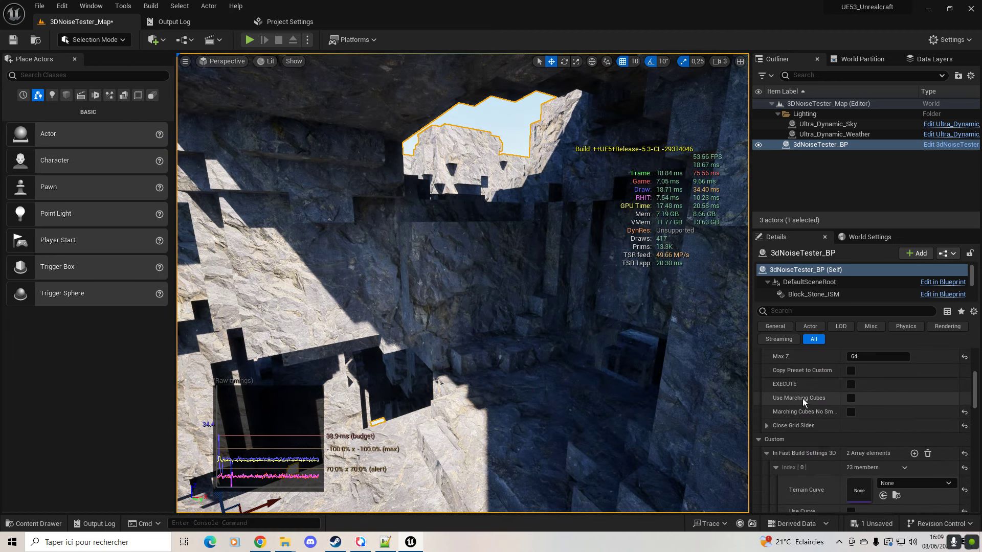
left_click(851, 398)
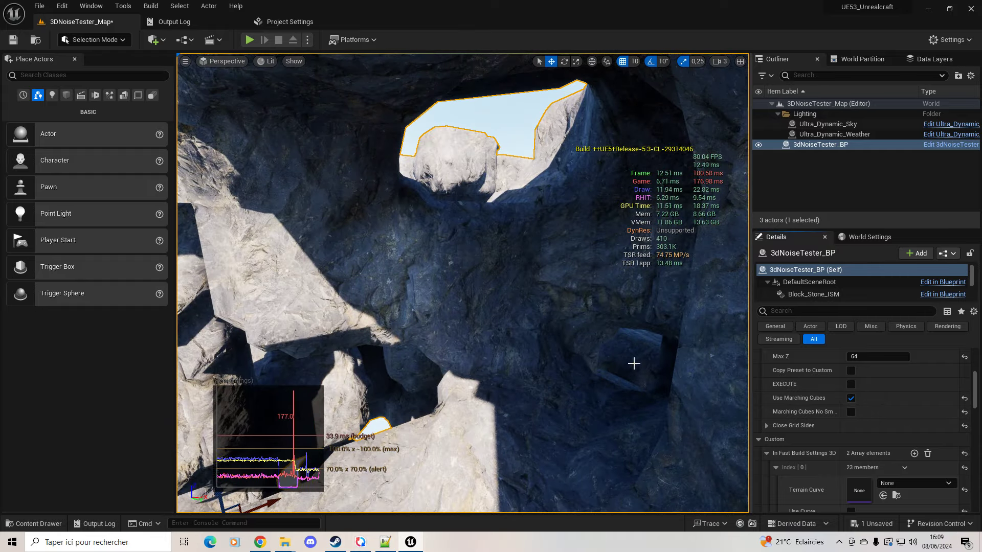
right_click_drag(517, 357, 518, 357)
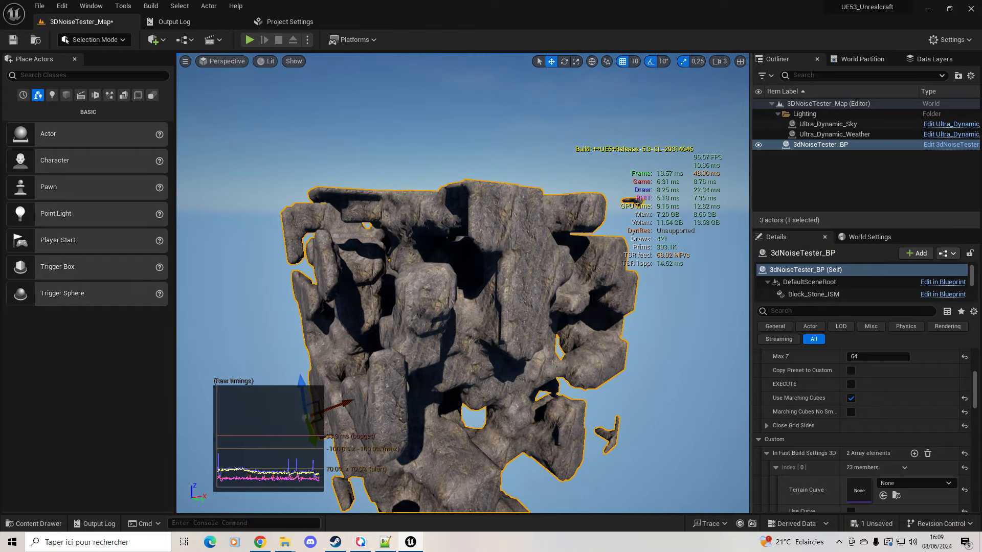
right_click_drag(267, 87, 266, 87)
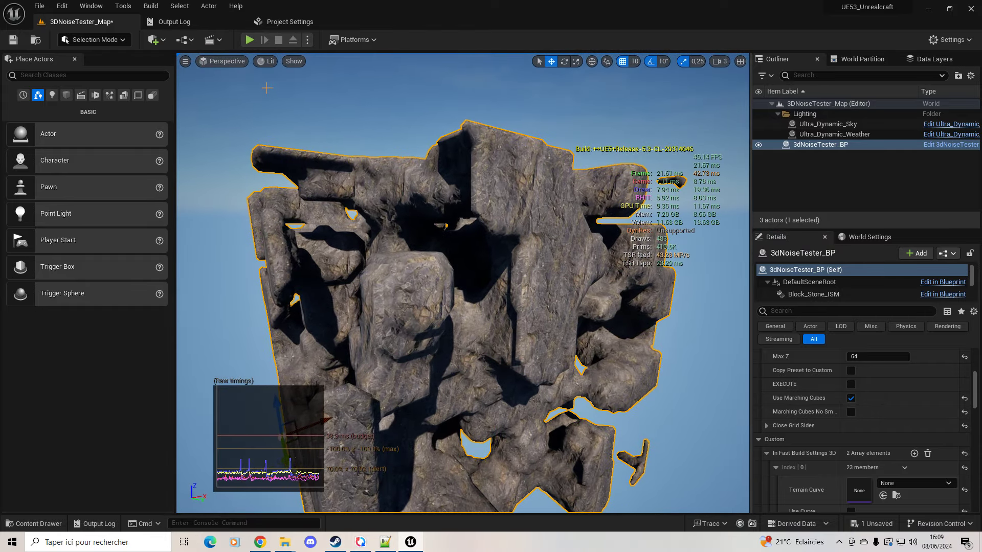
- Play 3DNoiseTester_Map, fly the camera toward the eroded rock cube, then stop the session
key("alt+p")
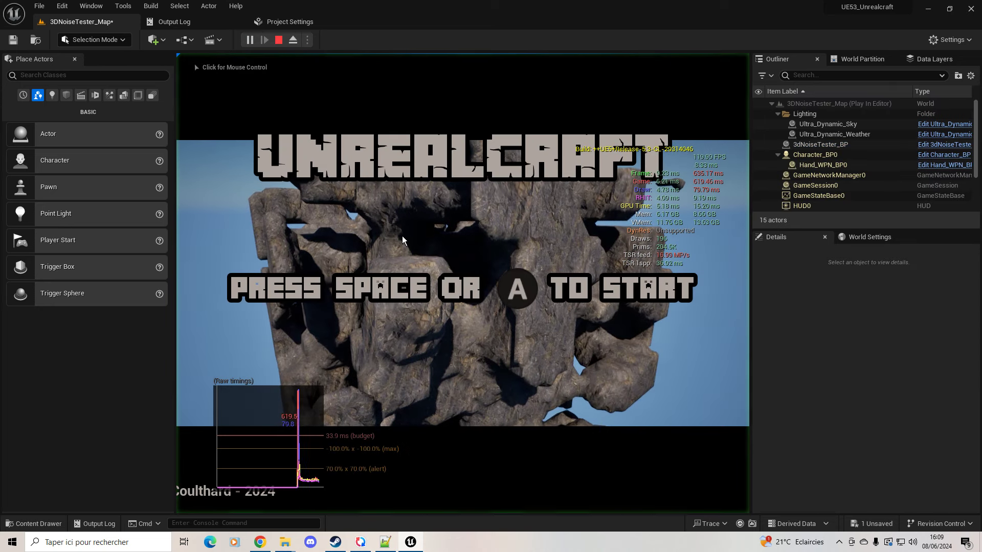
key("space")
key("w")
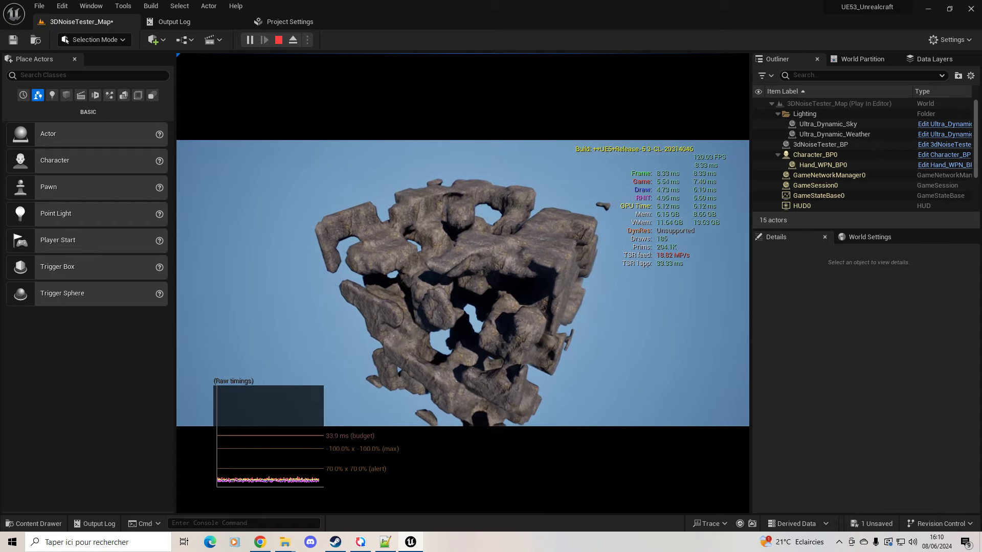
key("Escape")
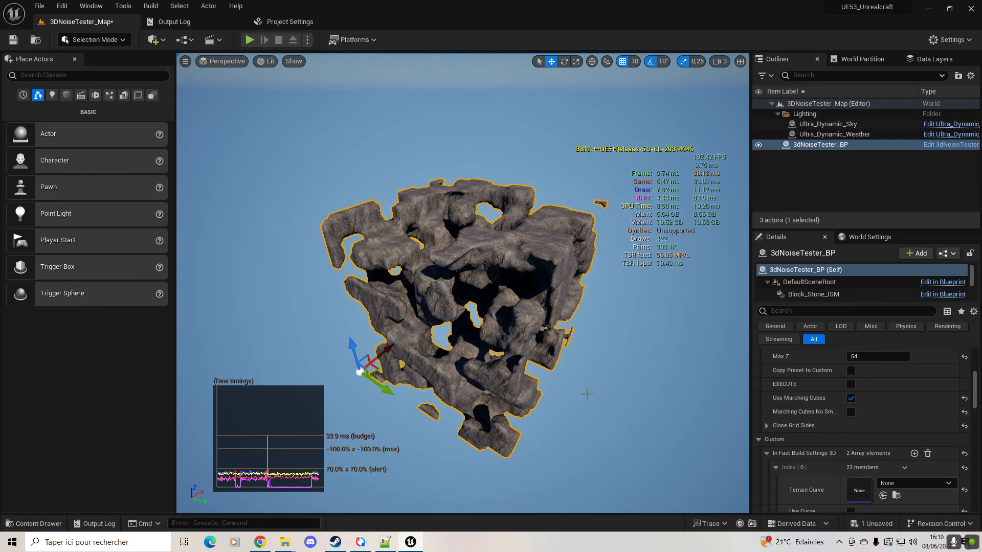
- Disable Use Marching Cubes, then open PM_Chunk_Level from Blueprints > PM_Chunk
left_click(851, 400)
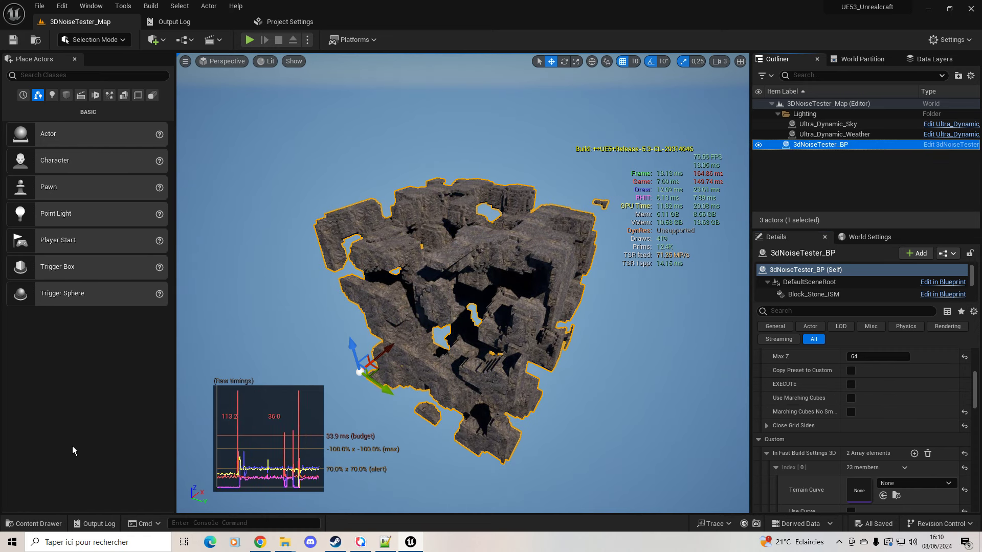
left_click(36, 524)
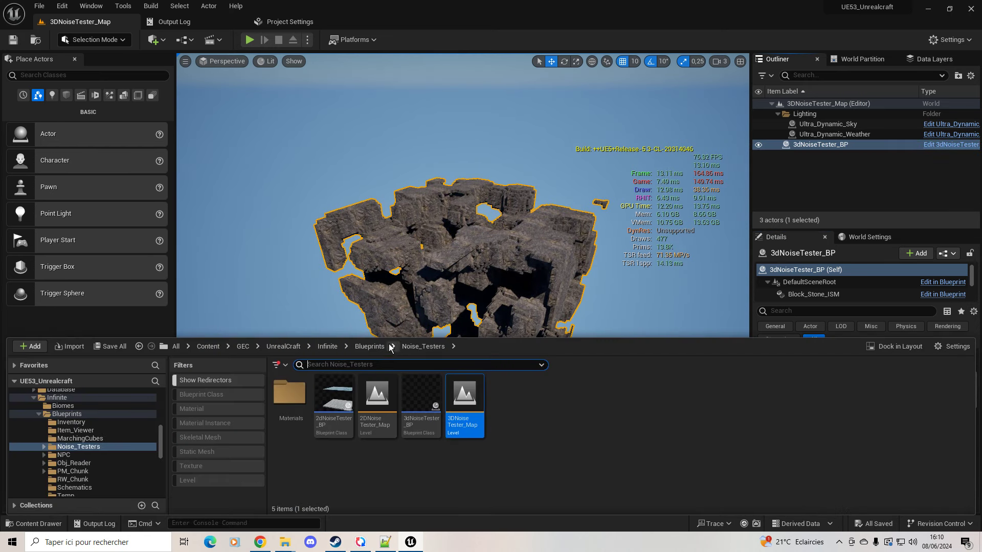
left_click(370, 348)
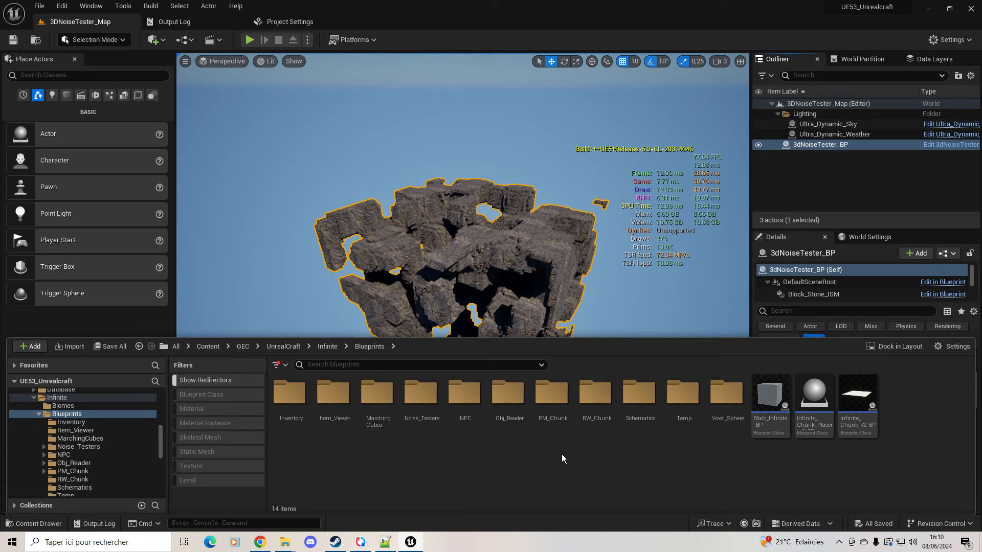
double_click(553, 406)
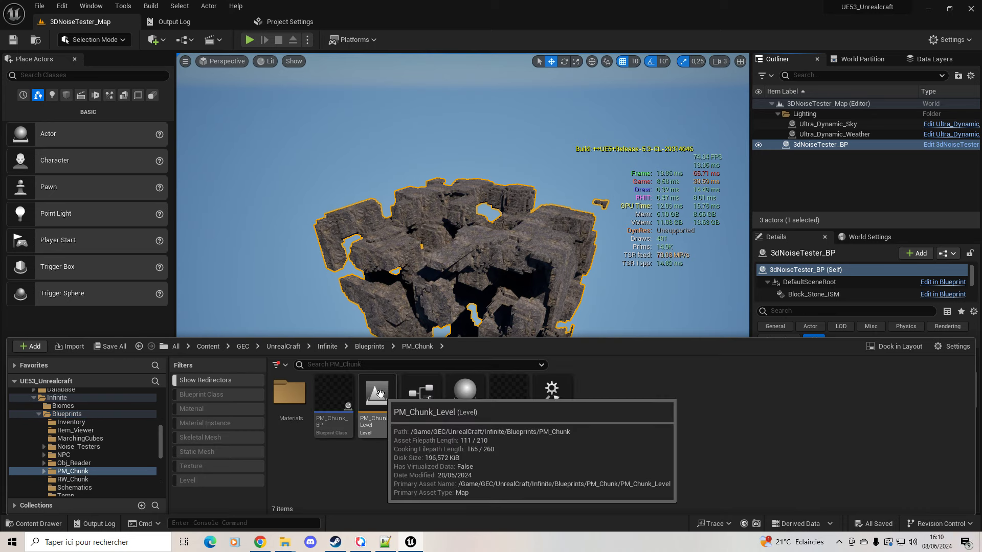
double_click(383, 435)
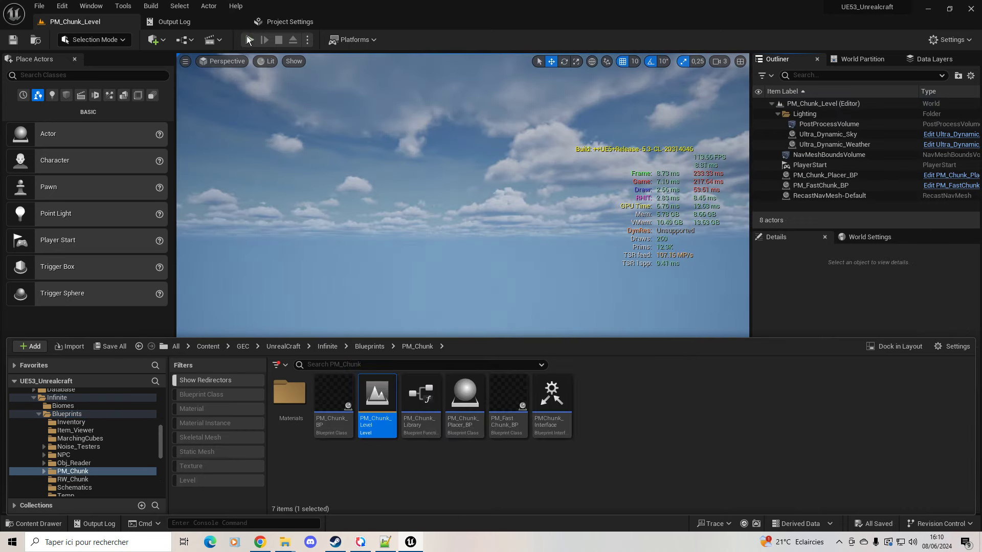
- Play PM_Chunk_Level and get past the title screen into the forested lake terrain
left_click(248, 39)
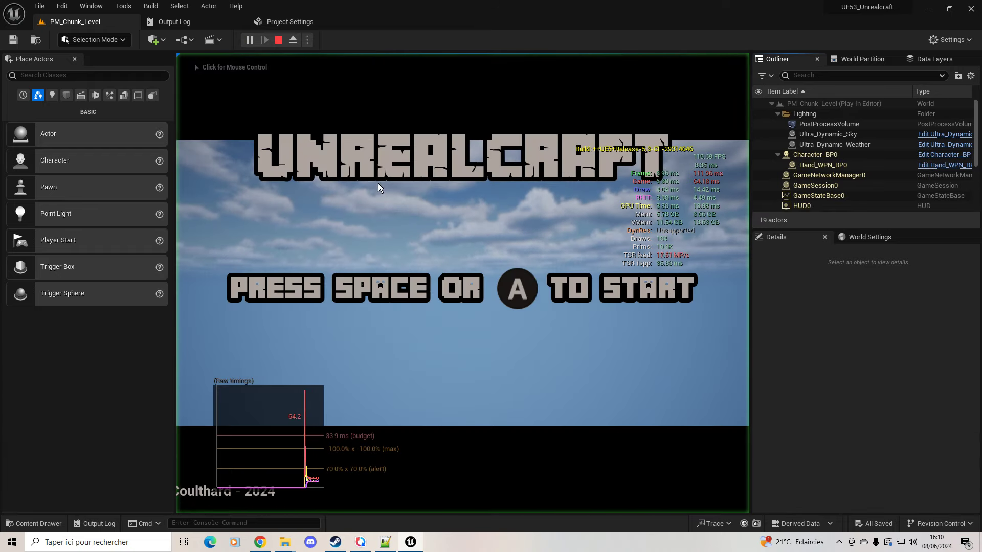
left_click(428, 223)
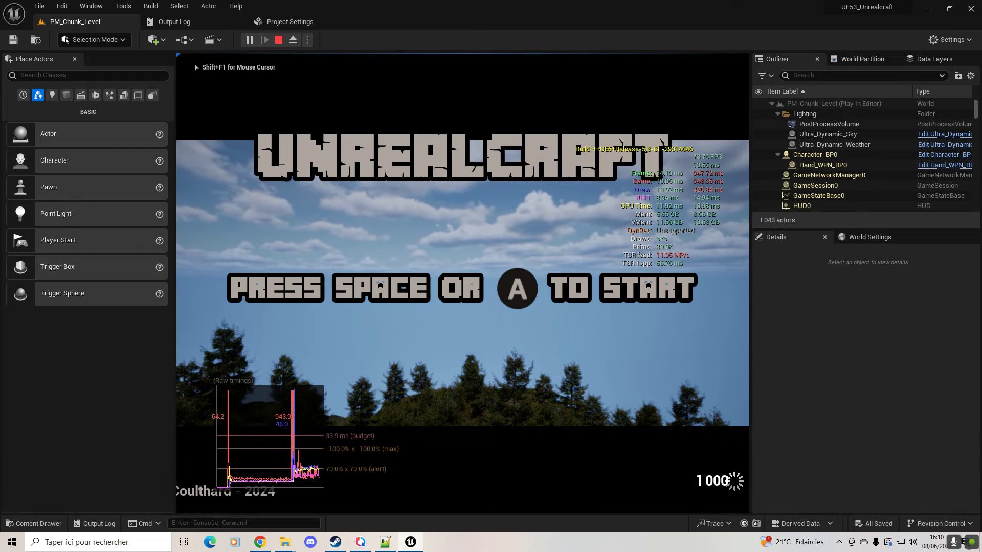
key("space")
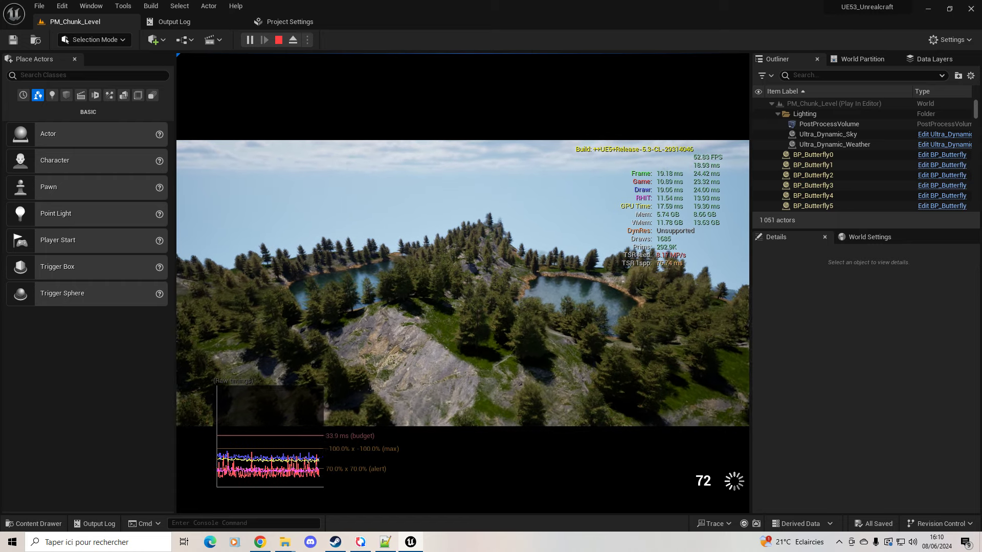
- Change the in-game terrain preset to Main, apply it, and resume play
key("Tab")
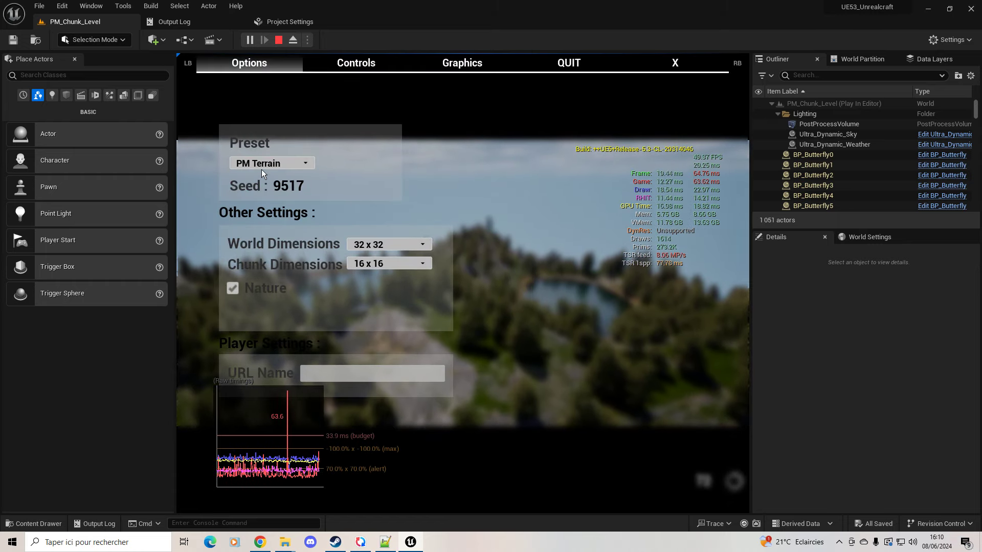
left_click(264, 164)
left_click(250, 176)
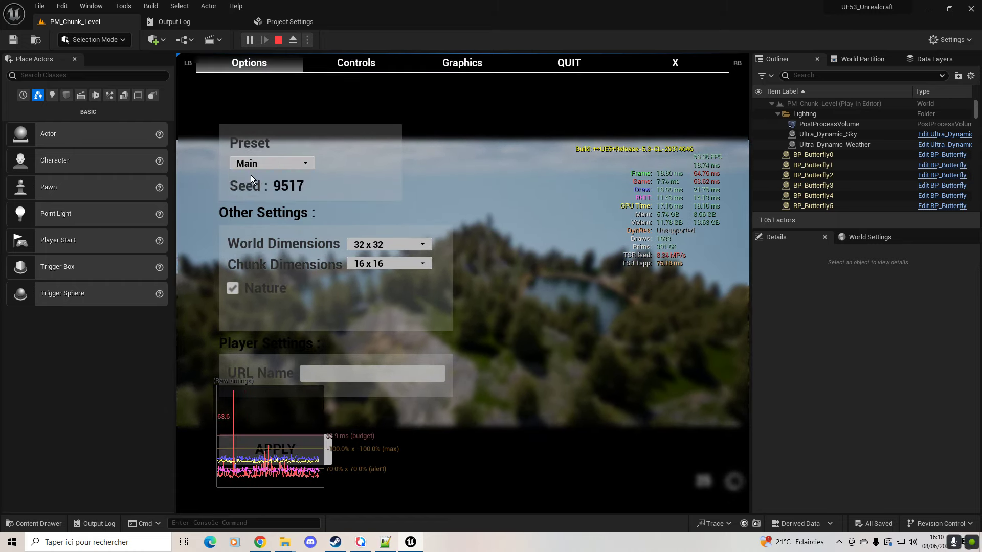
left_click(308, 444)
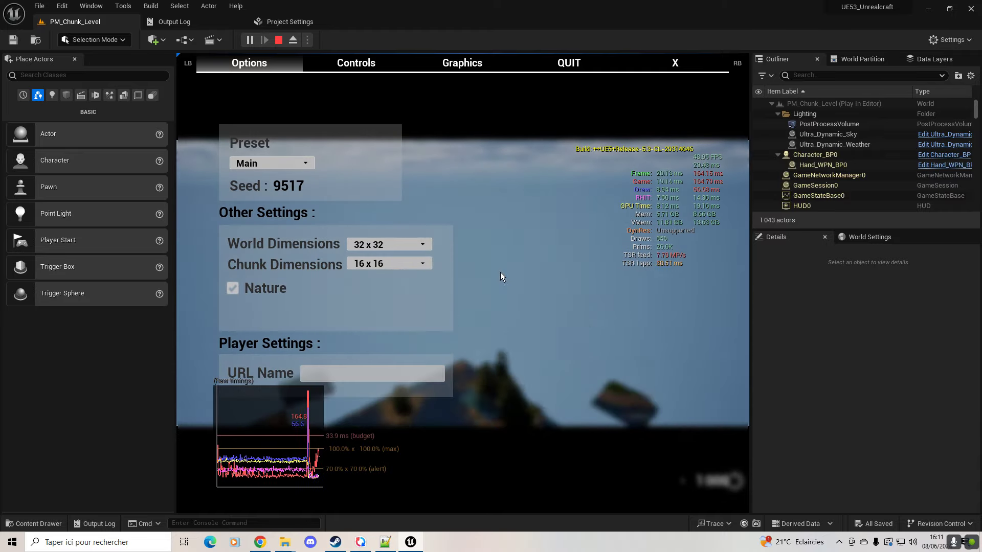
left_click(674, 66)
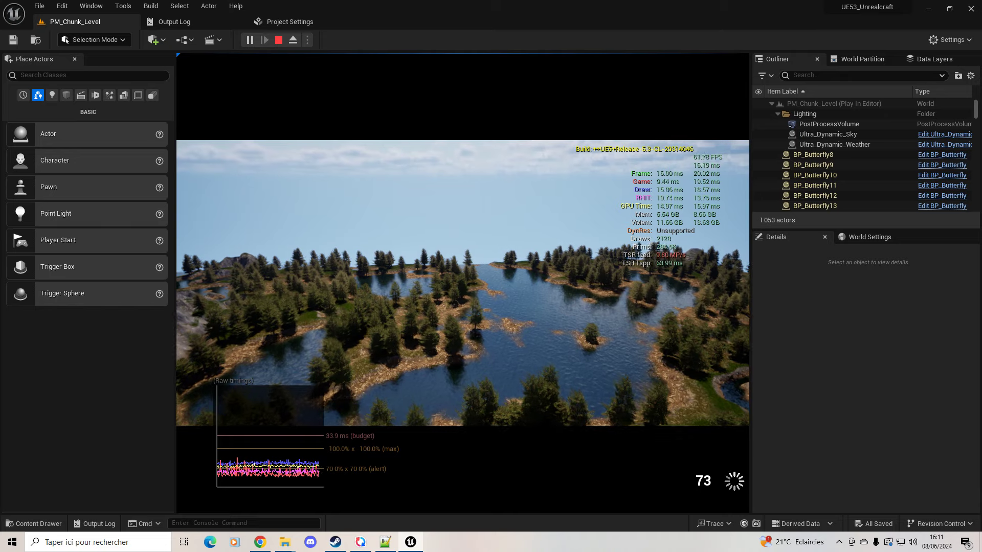
- Change the terrain preset to MultiNoise, apply it to regenerate, and resume play
key("Tab")
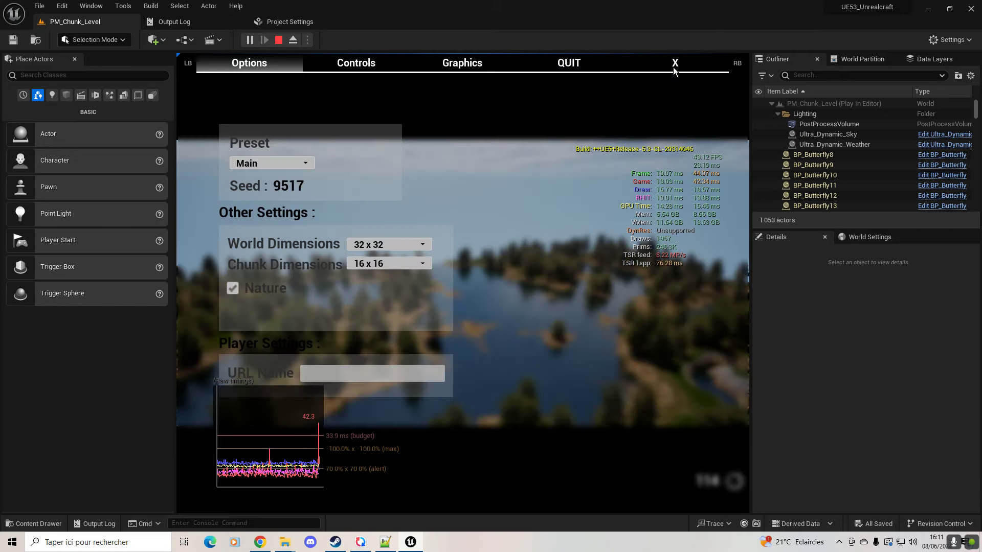
left_click(271, 164)
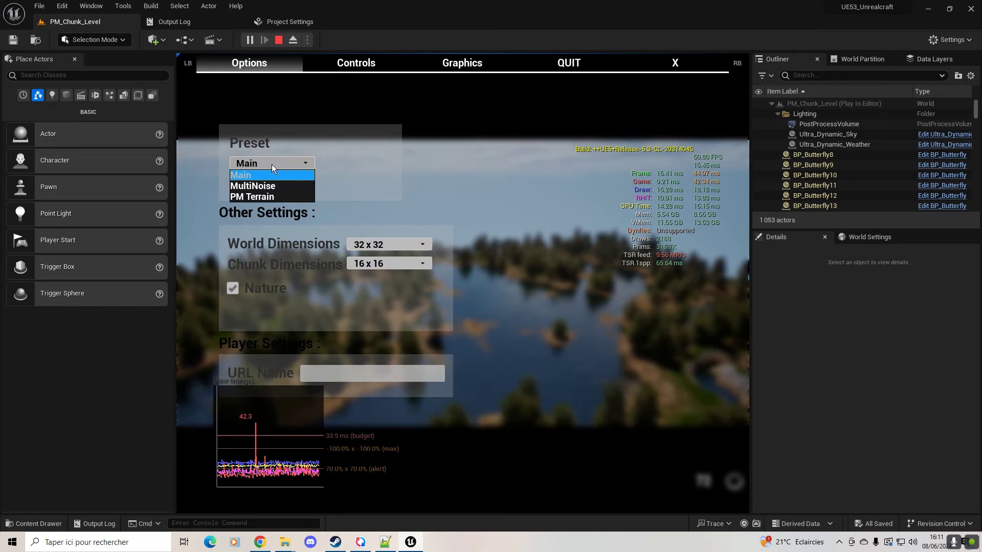
left_click(259, 186)
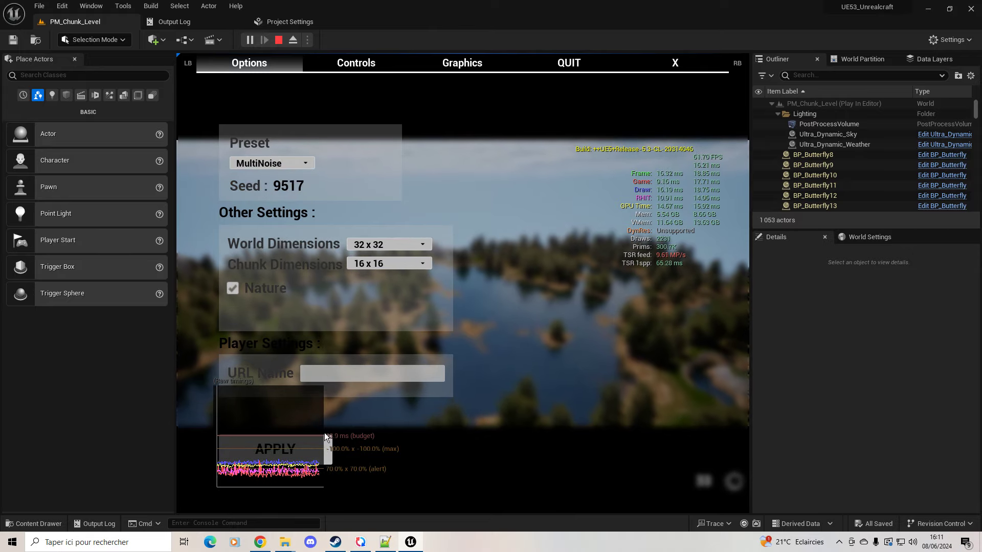
left_click(308, 444)
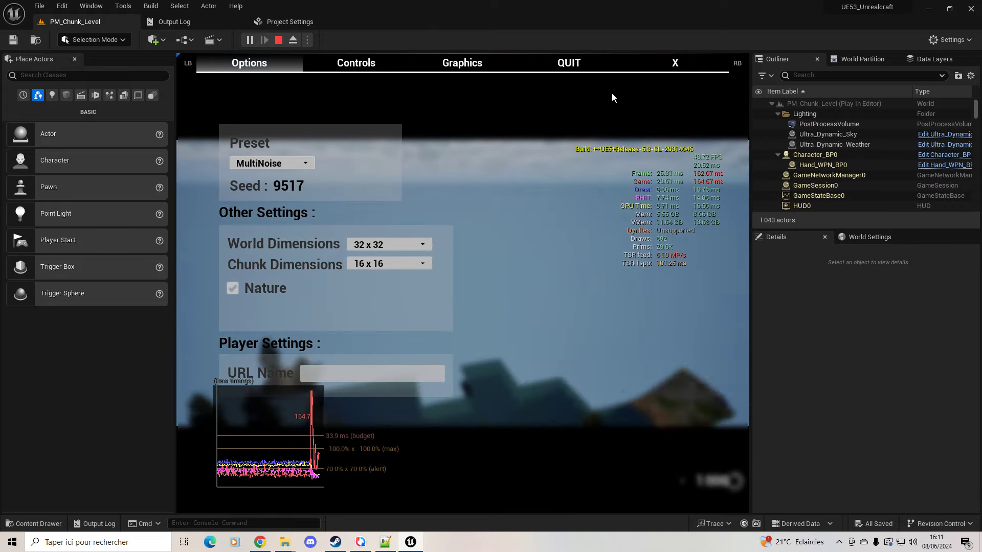
left_click(673, 66)
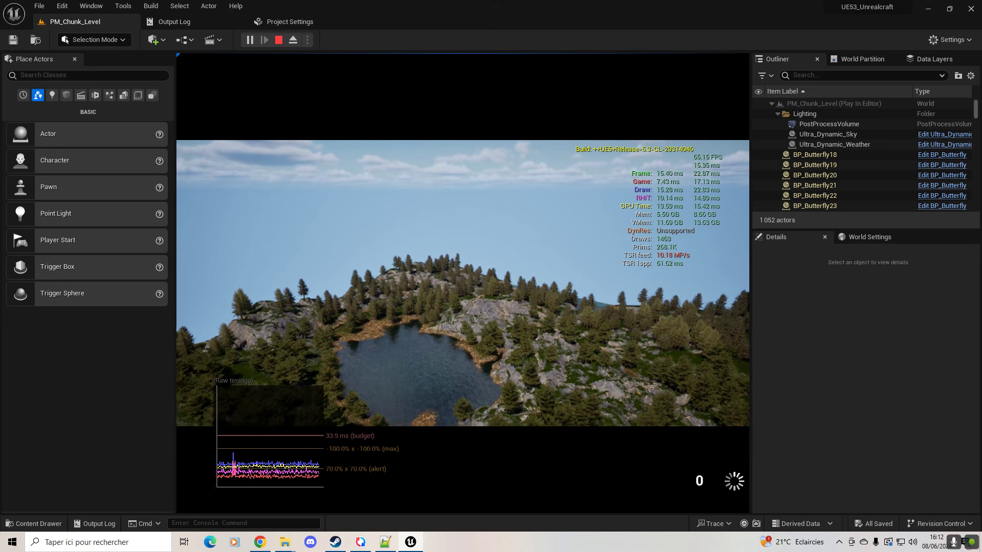
- Stop playing, open MarchingCubes_Level from Blueprints > MarchingCubes, and start playing it
key("Escape")
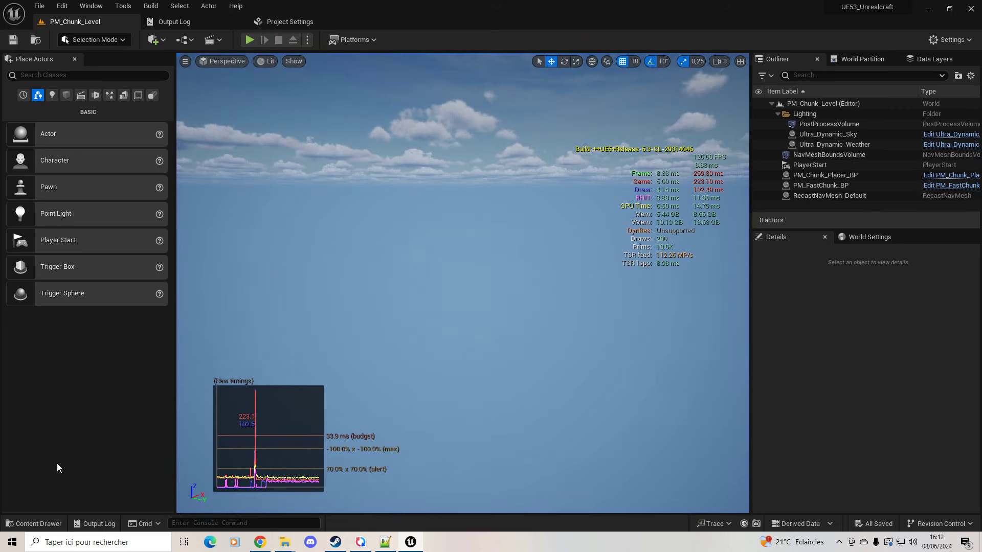
left_click(36, 524)
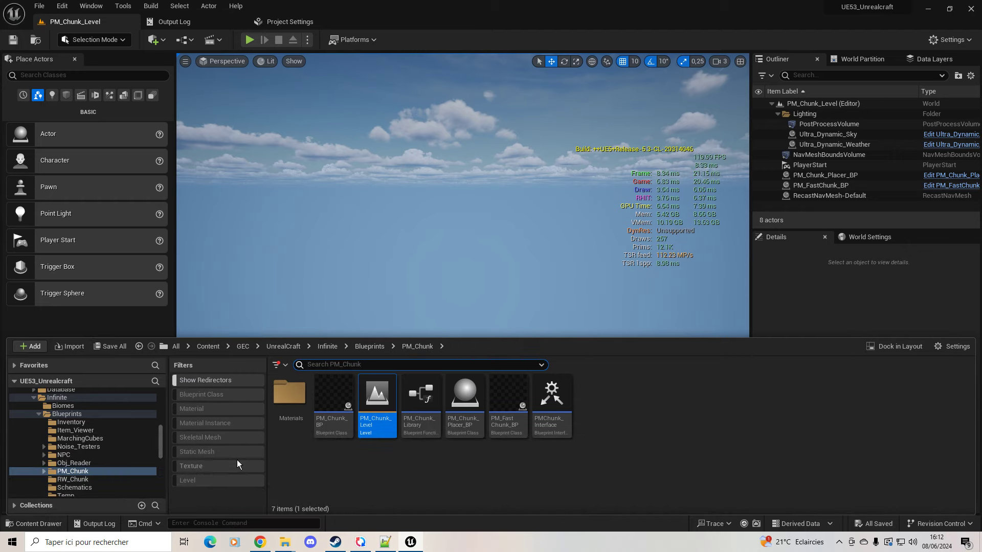
left_click(370, 346)
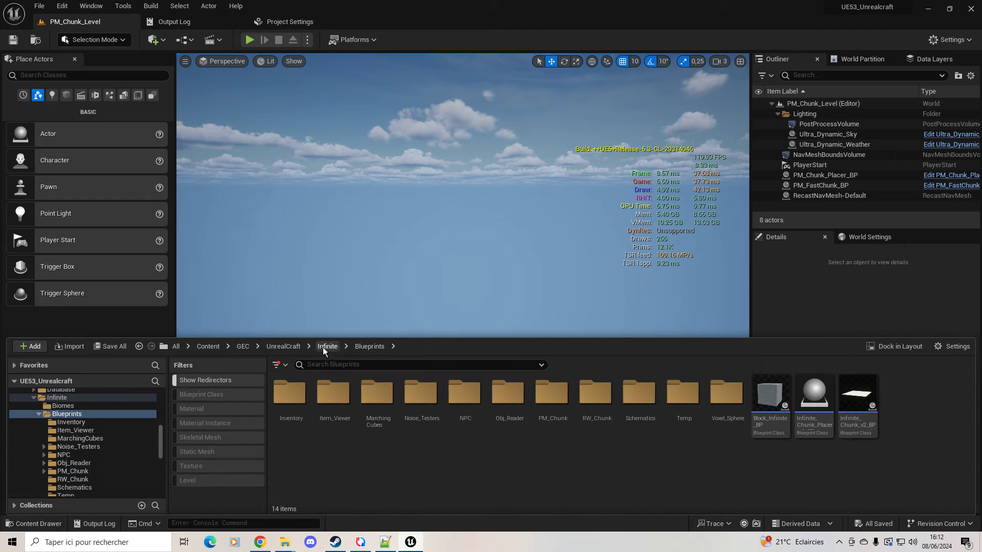
double_click(378, 398)
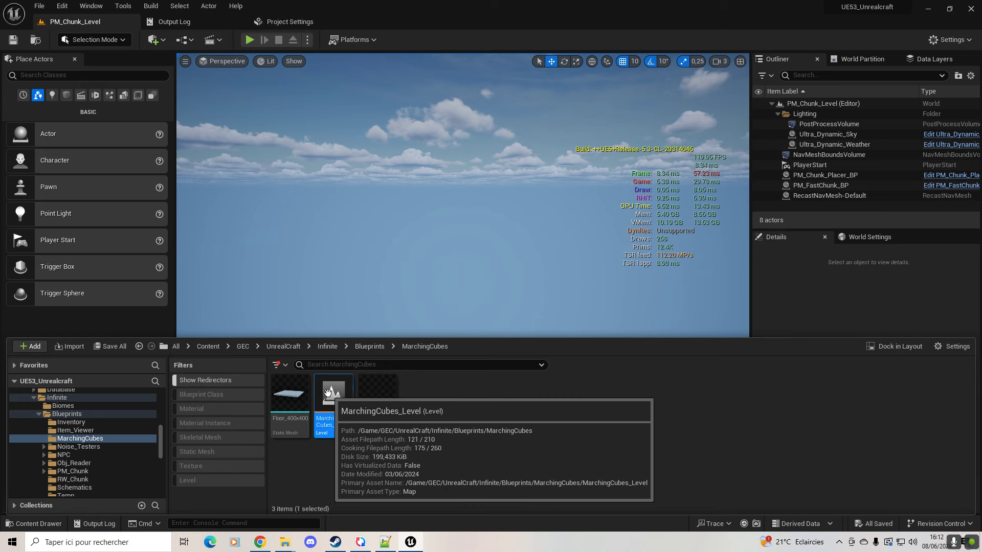
double_click(332, 408)
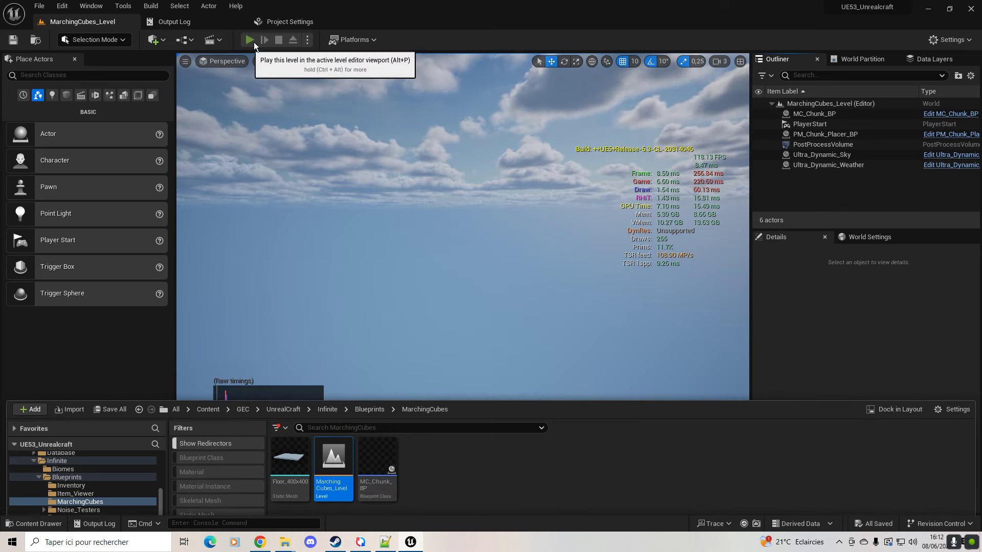
left_click(251, 41)
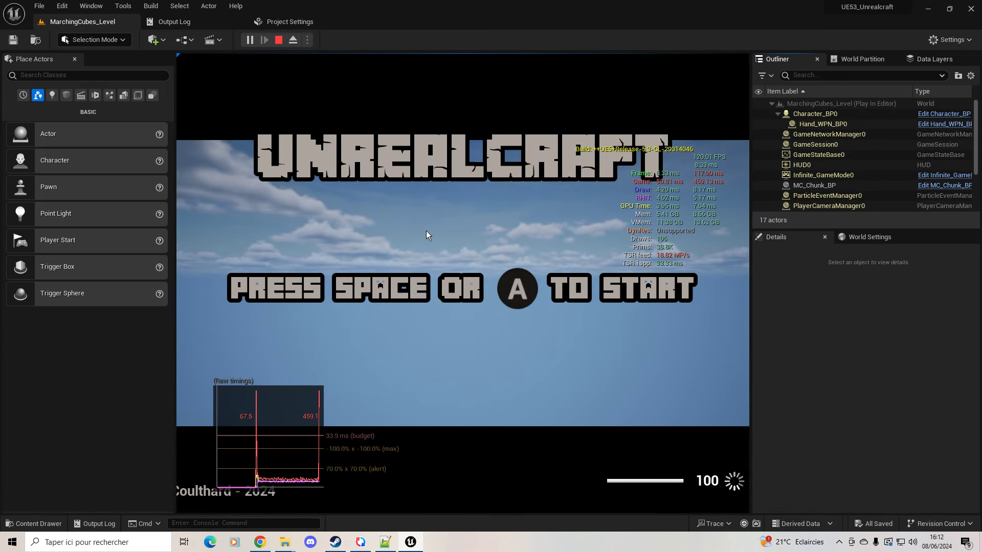
- Get past the Unrealcraft title screen into the generated MarchingCubes_Level terrain
left_click(427, 232)
key("space")
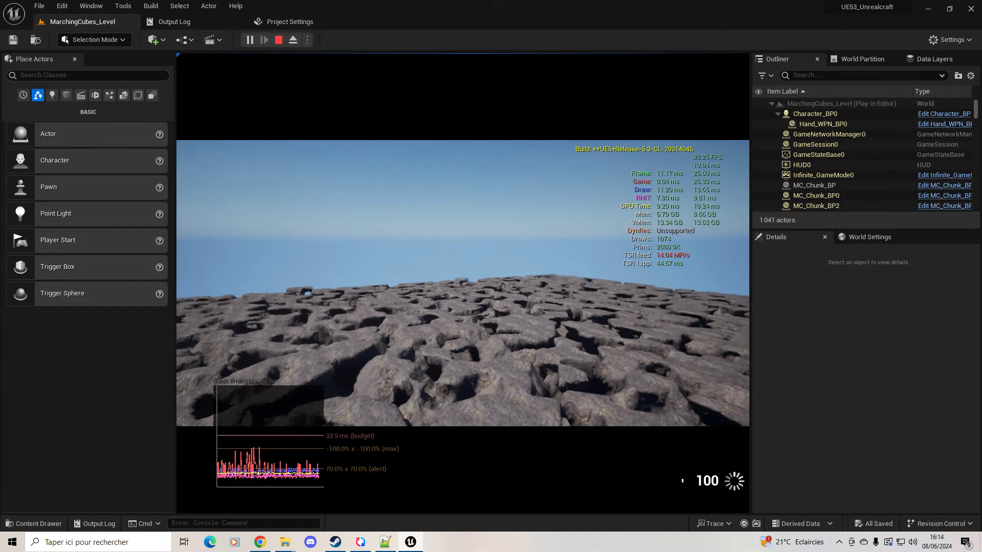
key("space")
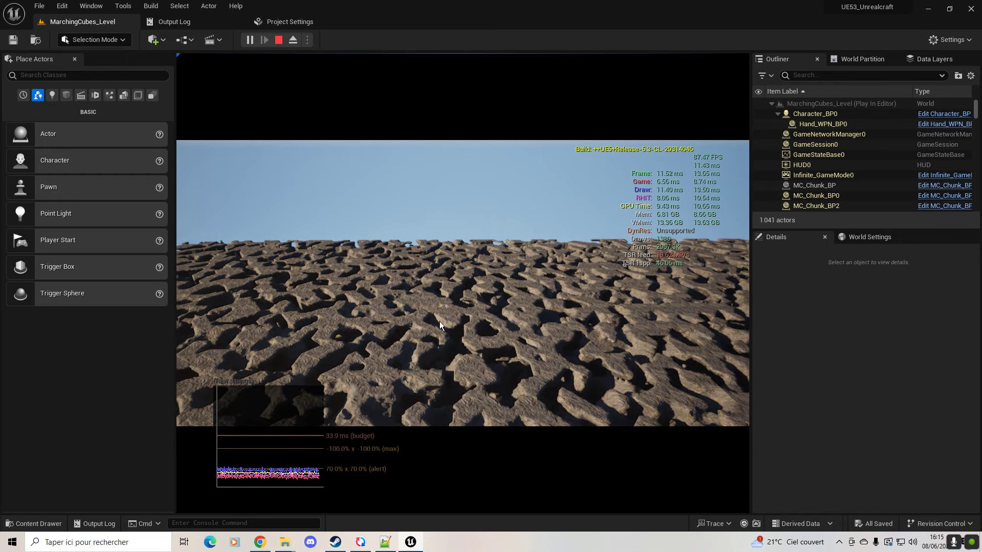
- Stop playing and open OBJ_Reader_v2_Level from Blueprints > Obj_Reader > V2
key("Escape")
left_click(34, 524)
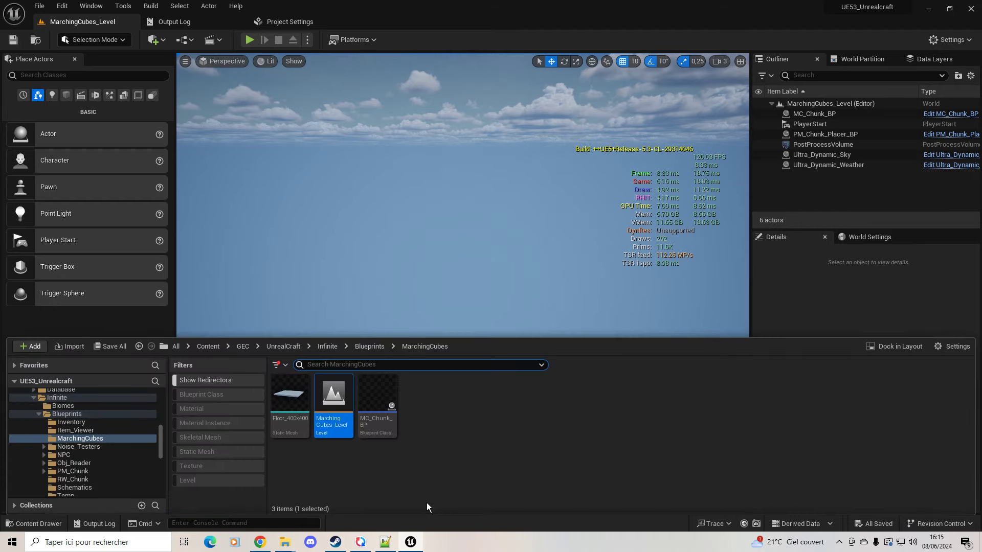
left_click(369, 348)
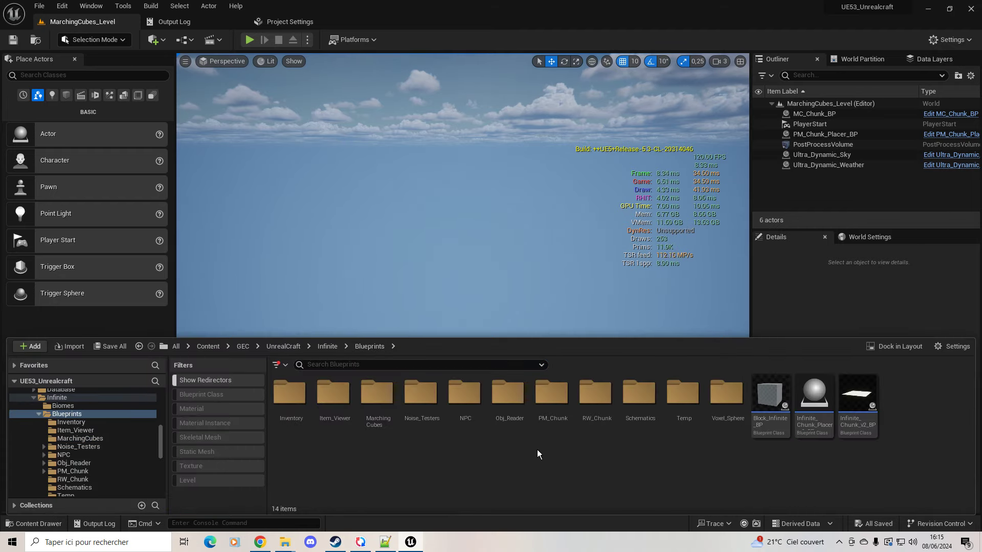
double_click(508, 402)
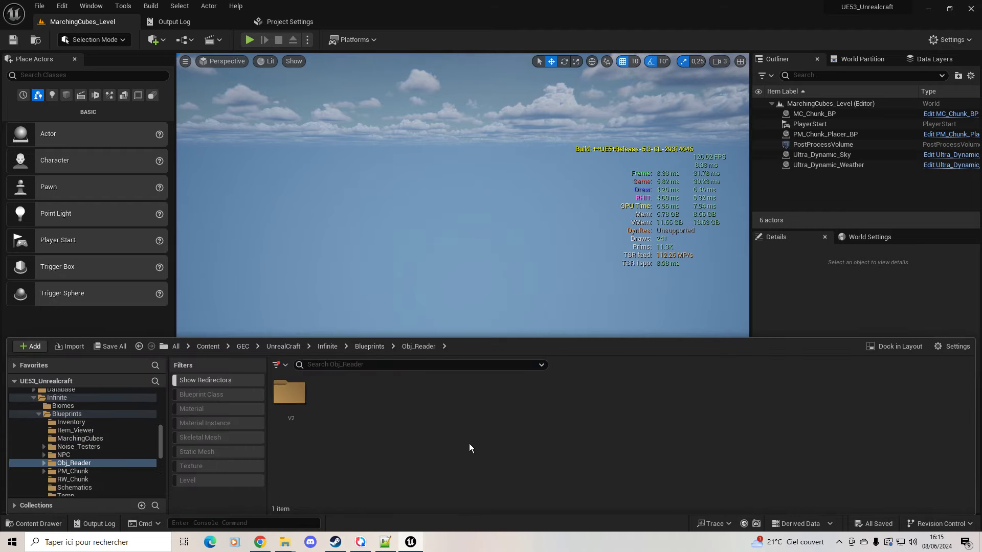
double_click(290, 394)
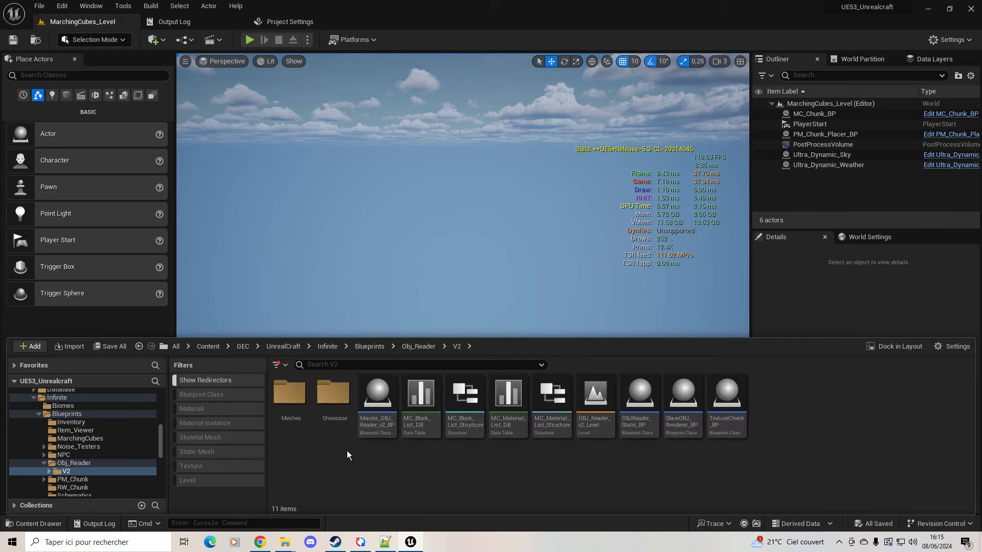
double_click(605, 403)
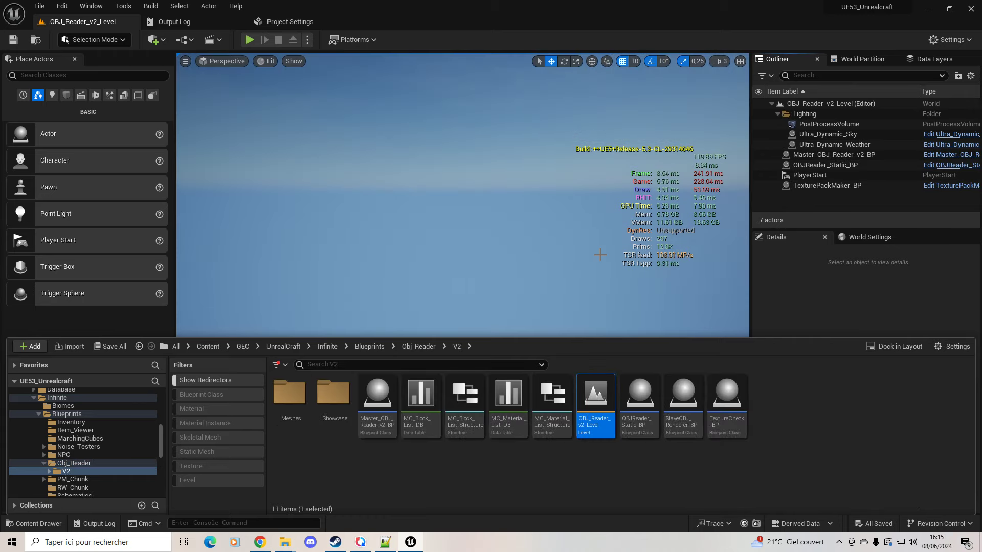
- Play OBJ_Reader_v2_Level and get past the UnrealCraft title screen
left_click(250, 40)
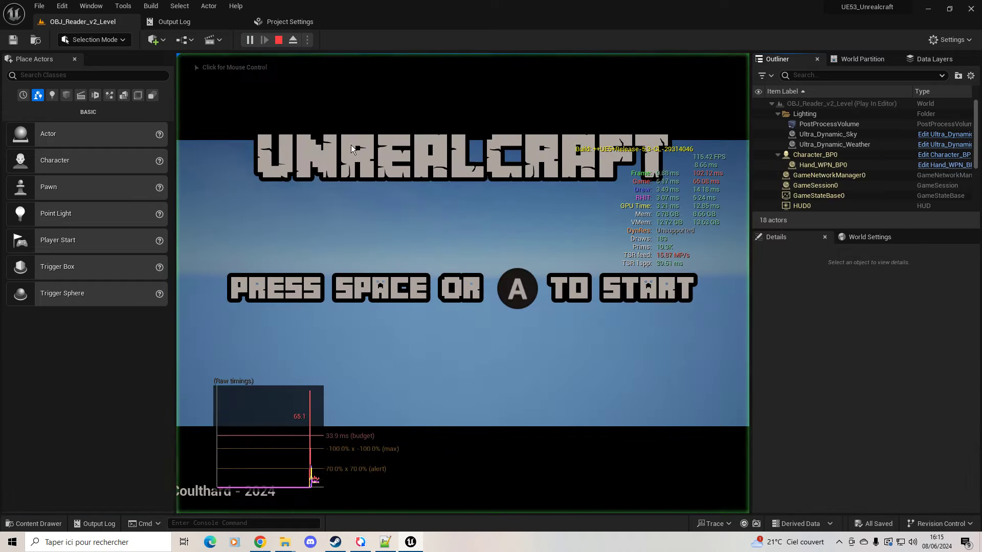
left_click(429, 229)
key("space")
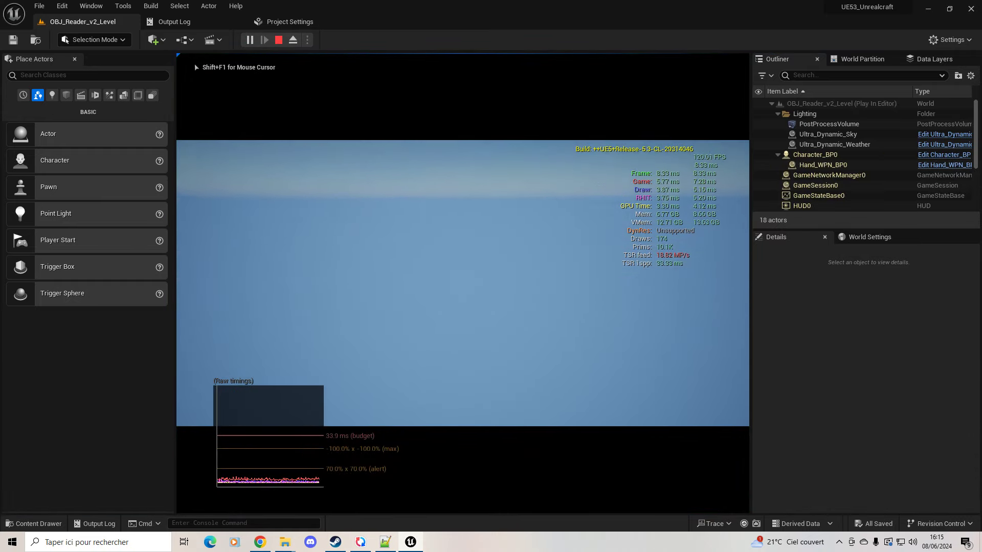
- Open the OBJ file picker and navigate to I:\Dev\Minecraft\Obj_Converter
key("l")
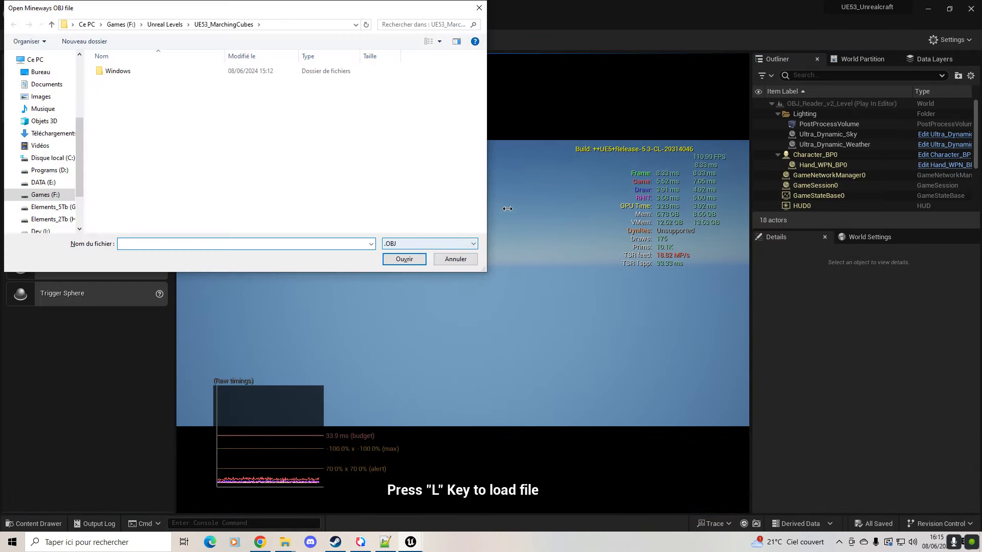
scroll(51, 190, "down", 1)
left_click(43, 215)
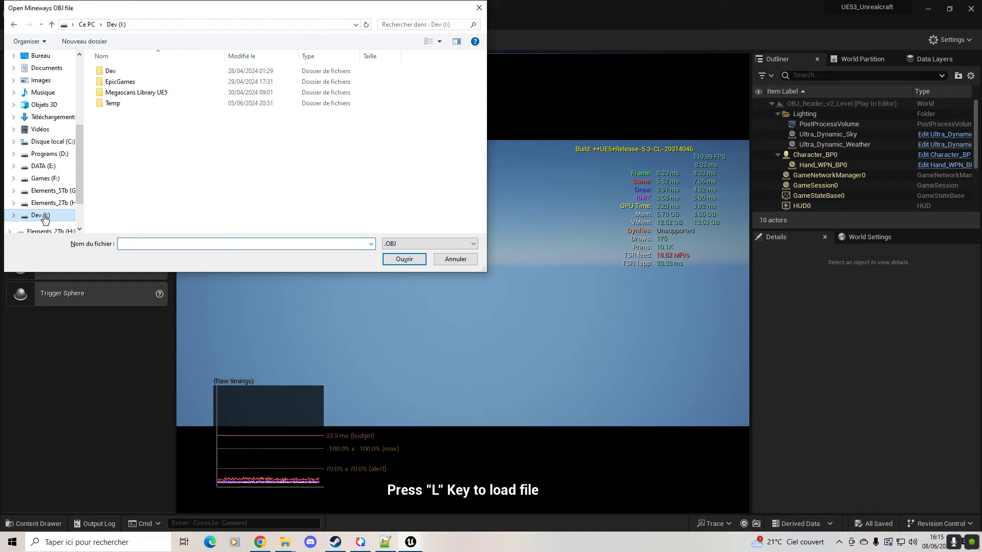
double_click(117, 70)
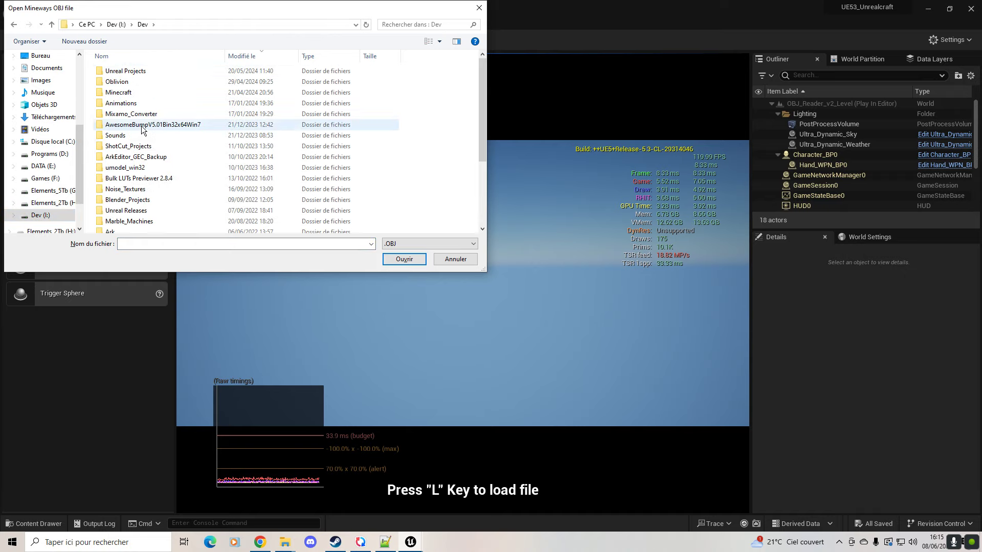
double_click(170, 92)
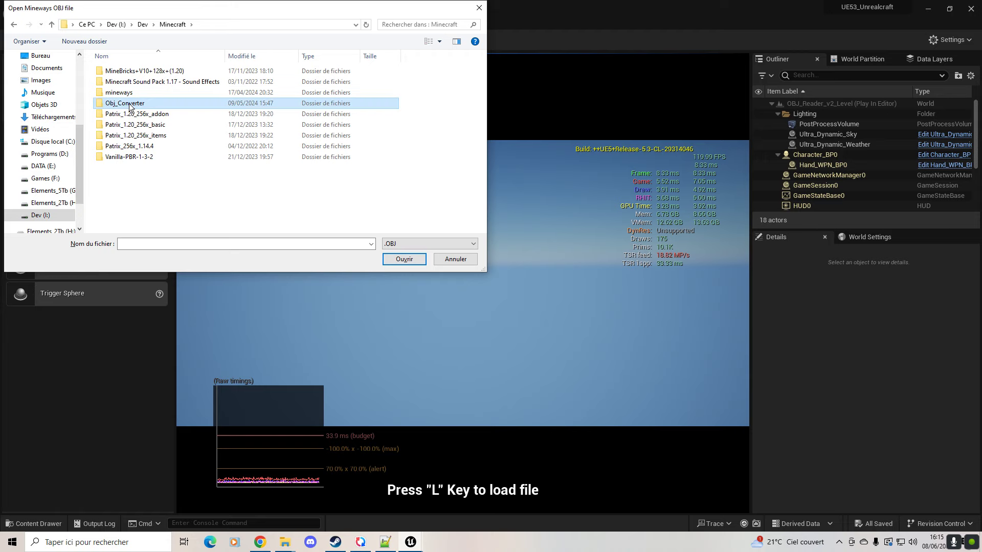
double_click(171, 103)
scroll(173, 134, "down", 2)
scroll(173, 137, "down", 2)
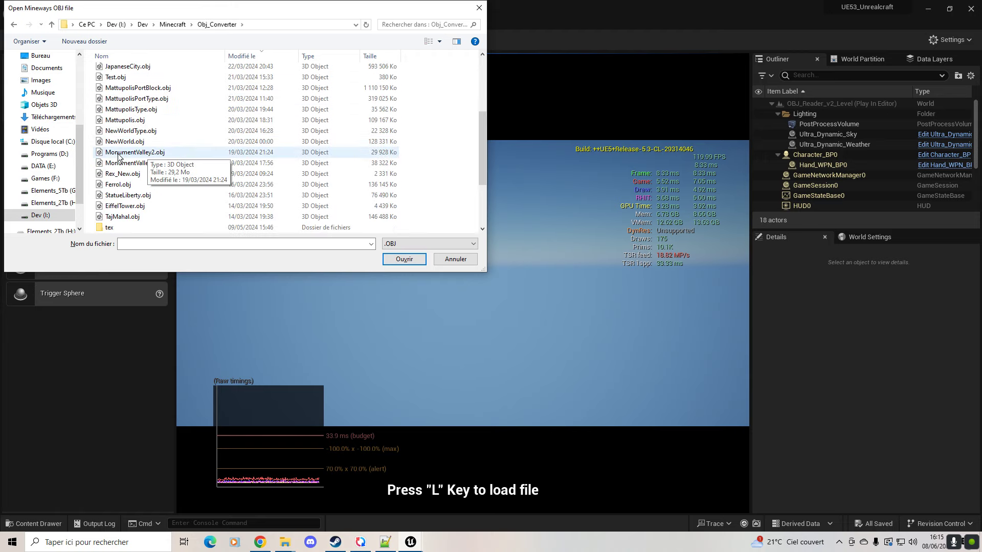
- Load the Mattupolis city OBJ and fly above its rooftops and streets
double_click(135, 110)
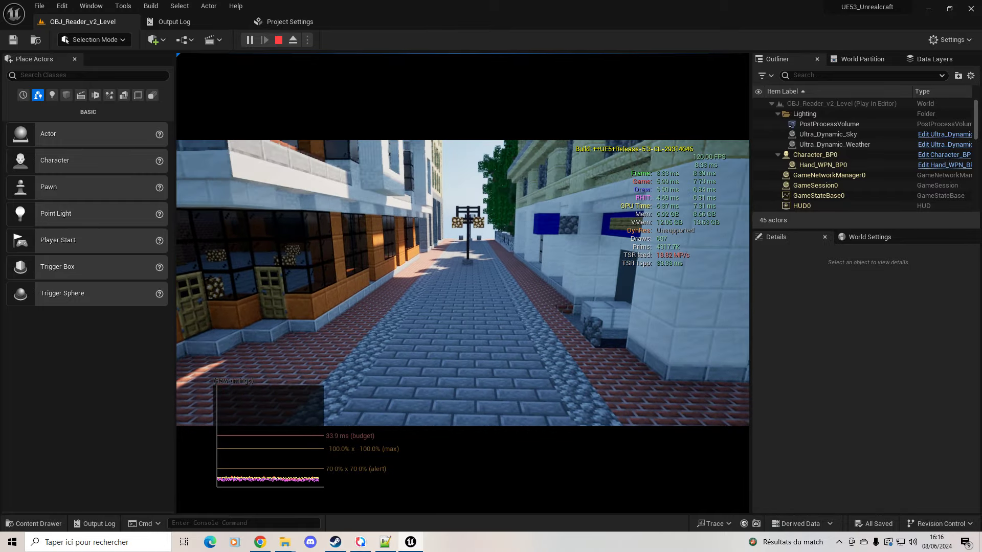
key("Tab")
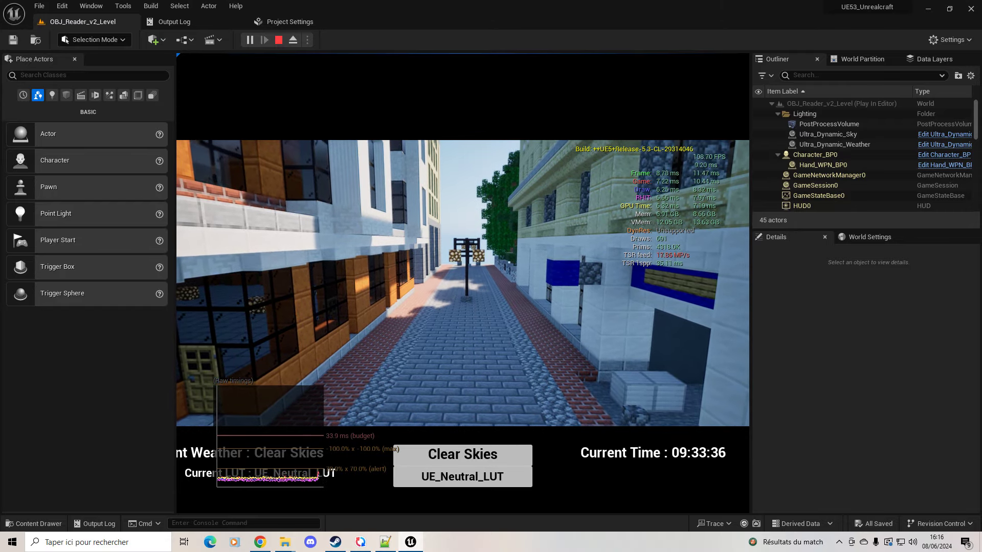
key("w")
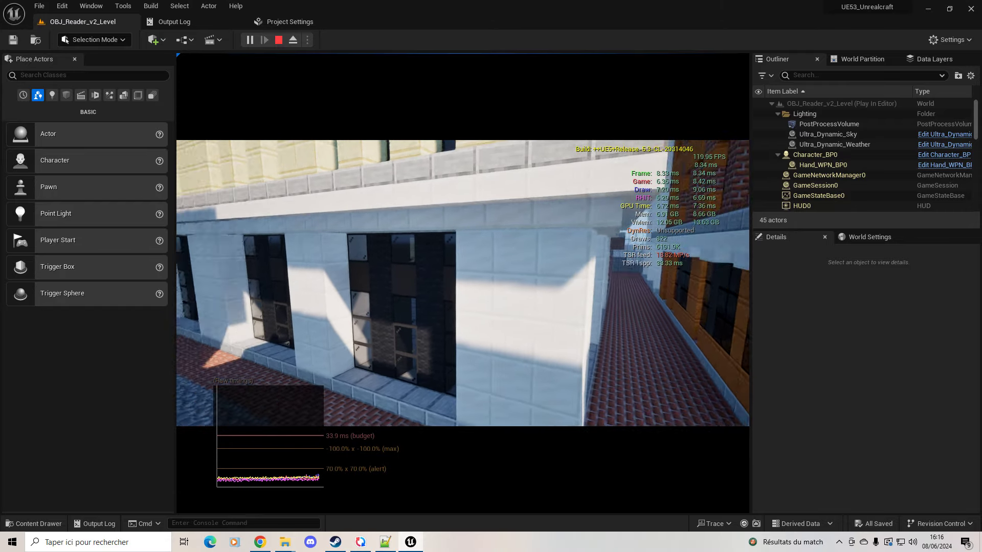
key("w")
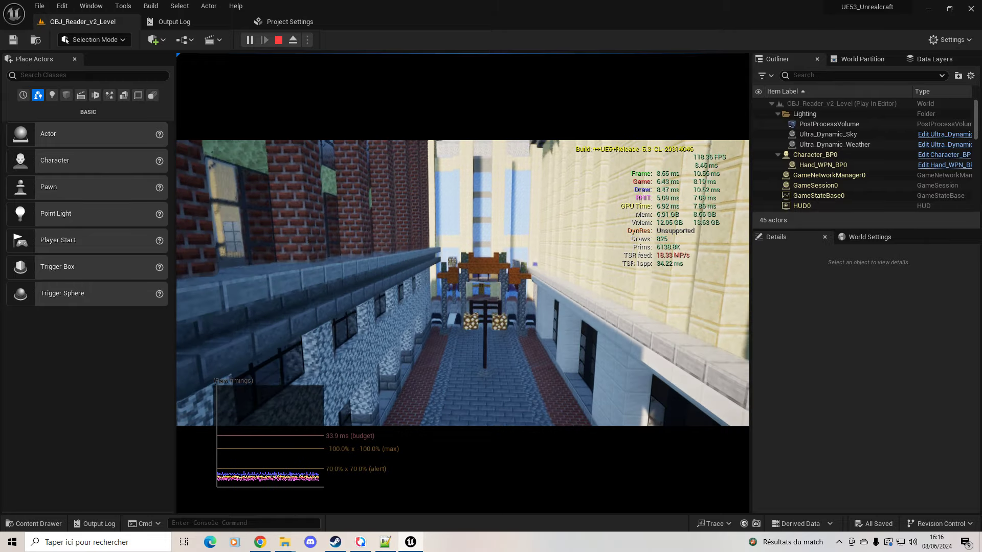
key("w")
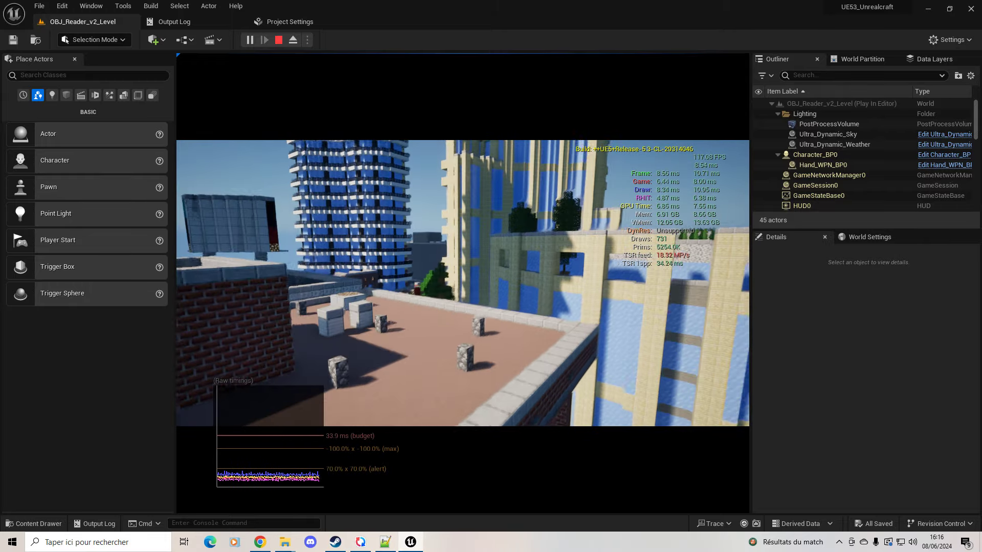
key("w")
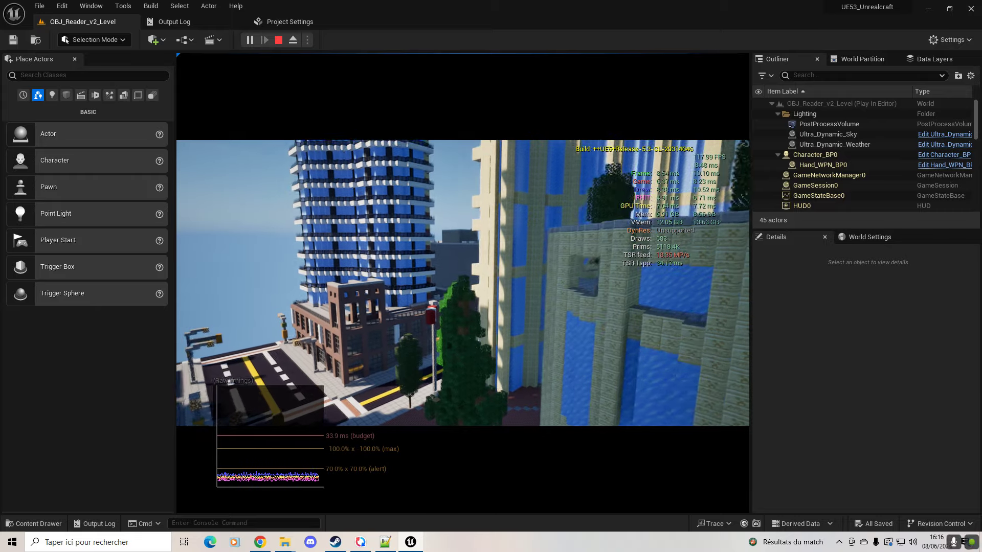
- Fly on to the rooftop crop field and tall blue tower, then open the options menu
key("w")
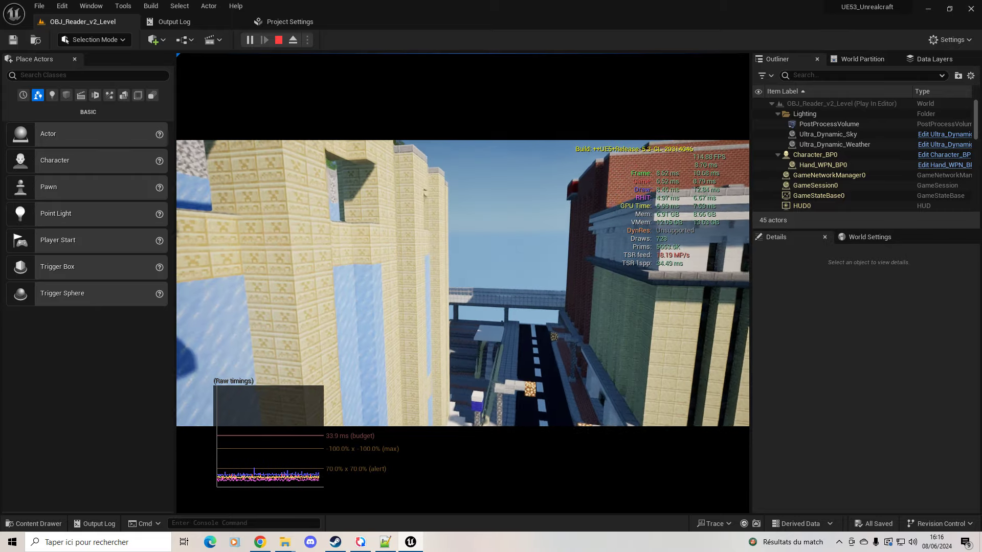
key("w")
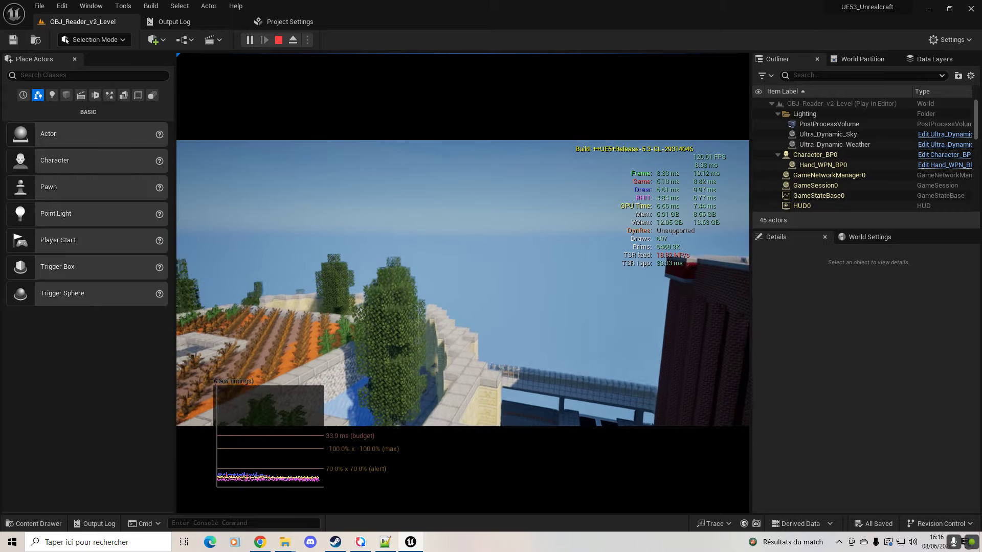
key("w")
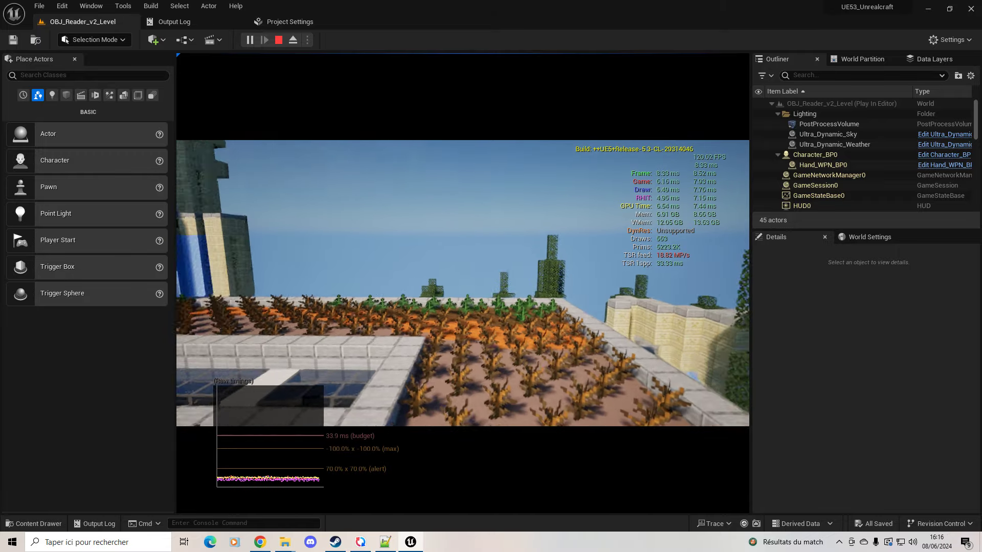
key("w")
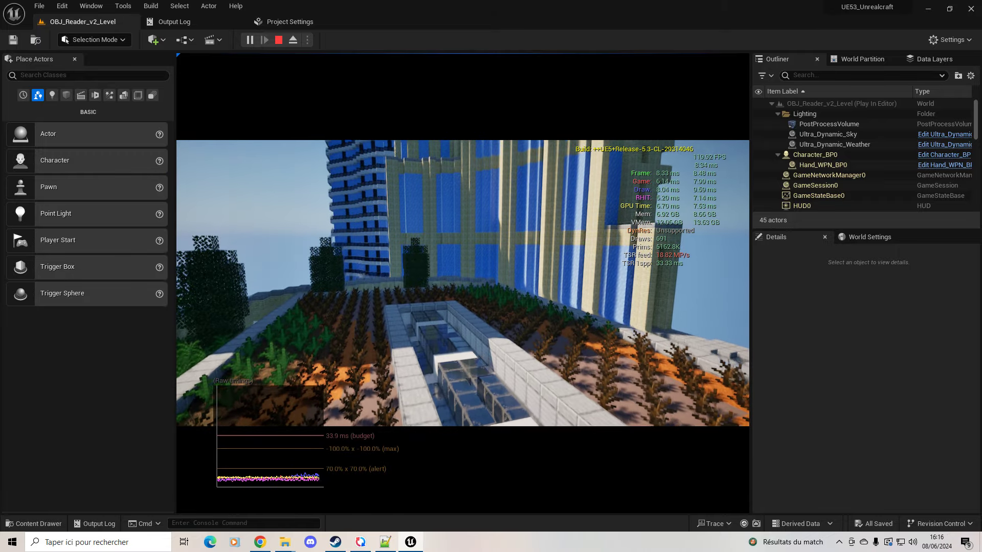
key("Escape")
- Set the JG-RTX texture pack in place of Vanilla and resume play
left_click(297, 145)
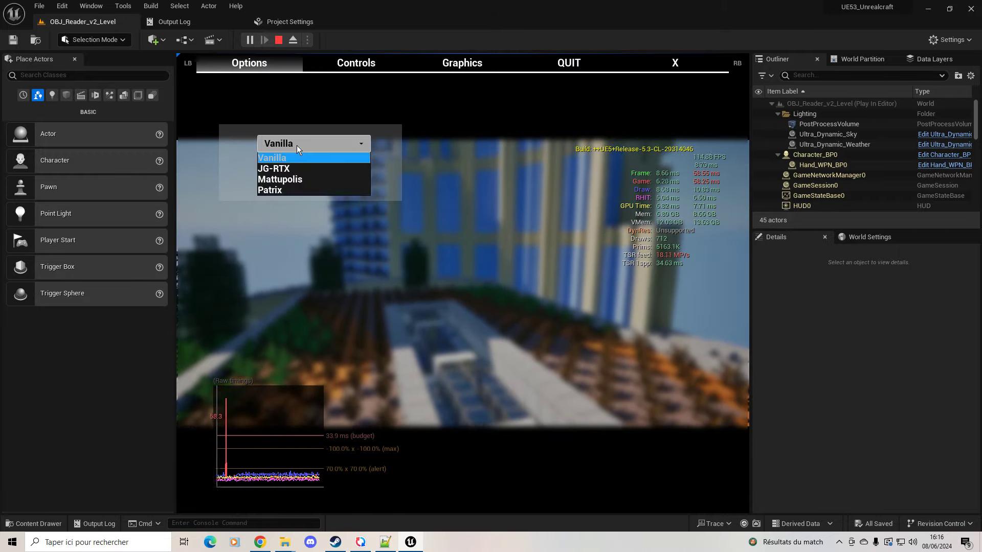
left_click(281, 169)
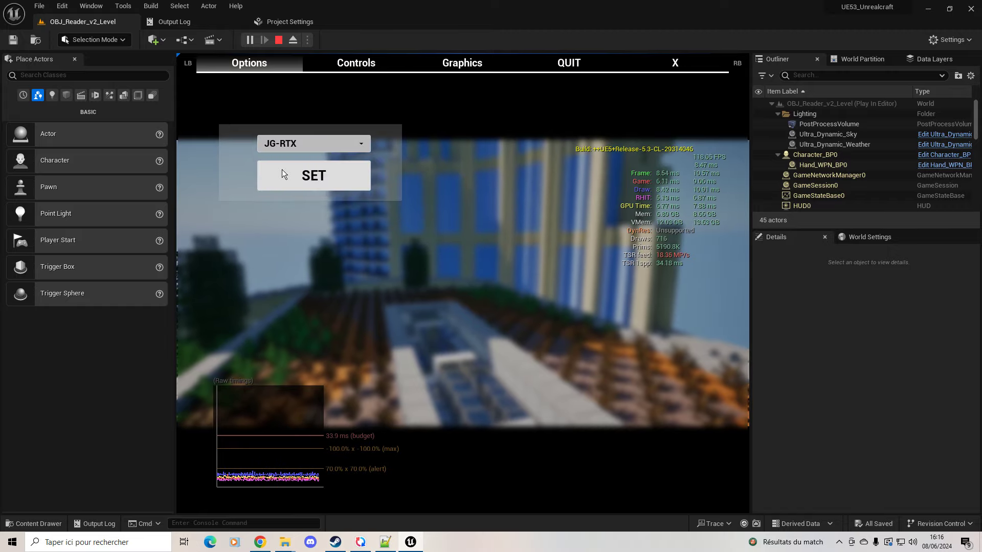
left_click(328, 177)
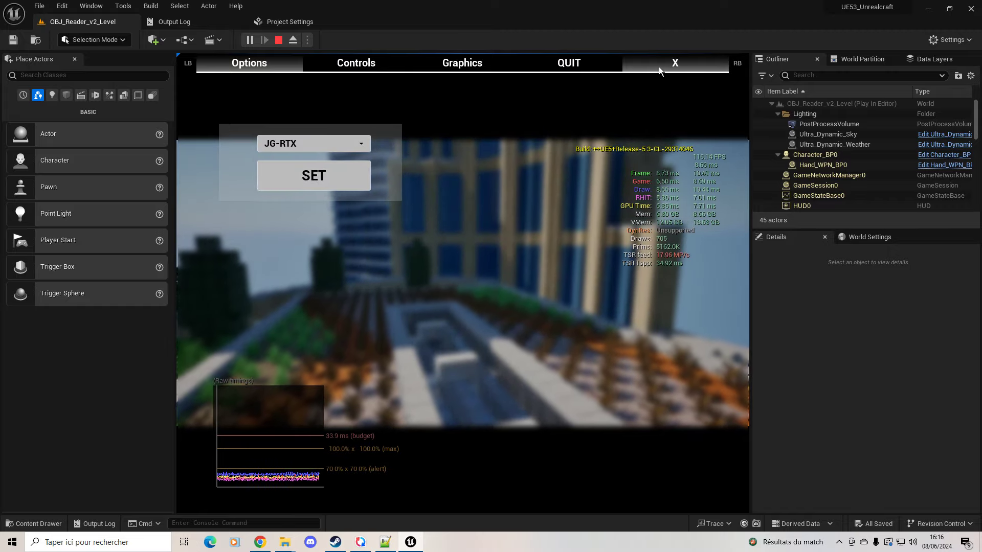
left_click(660, 67)
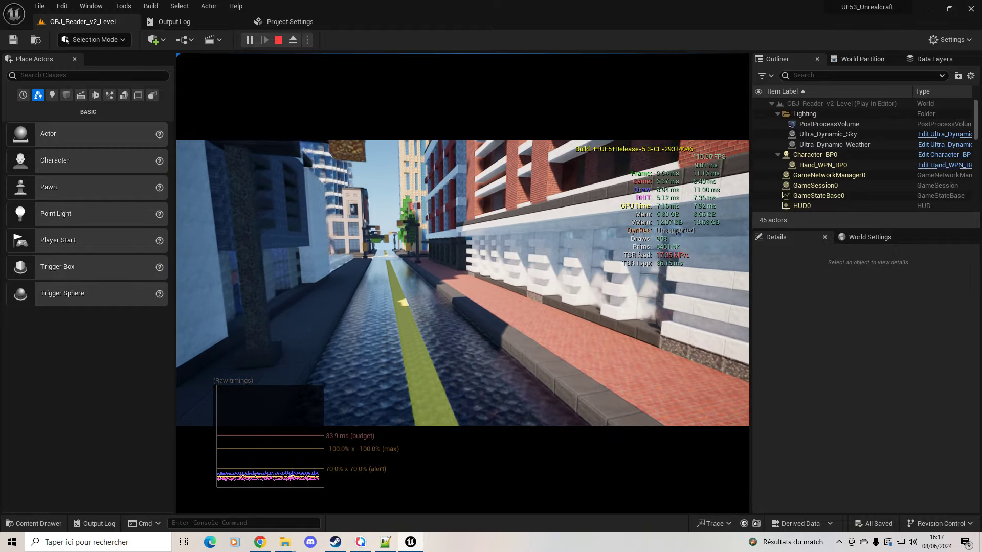
- Switch the city's texture pack to Mattupolis in the in-game options and resume play
key("Escape")
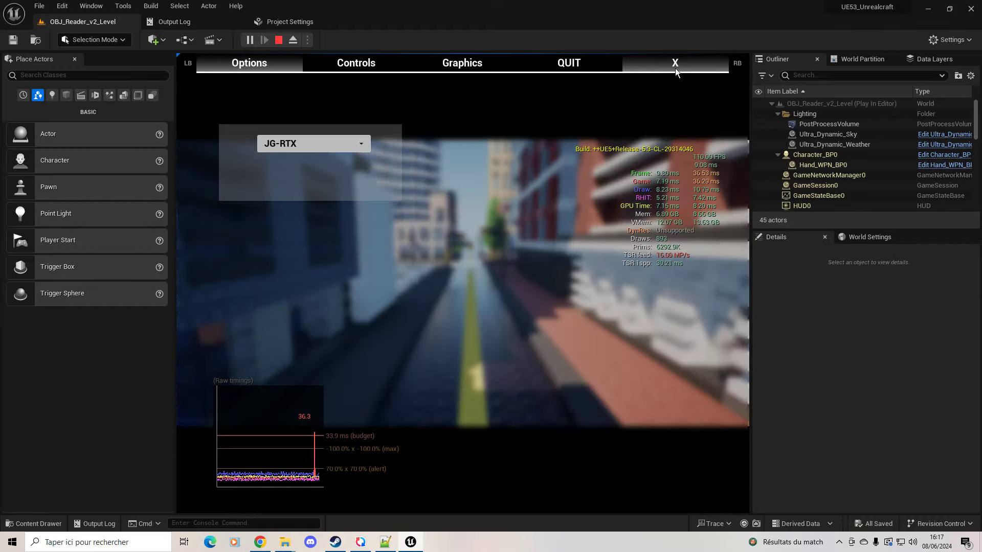
left_click(316, 147)
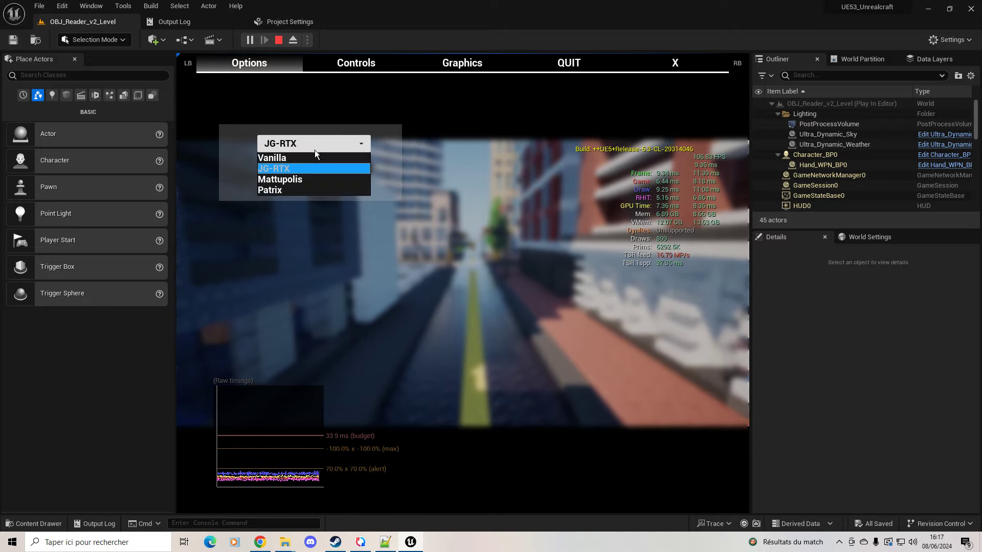
left_click(296, 179)
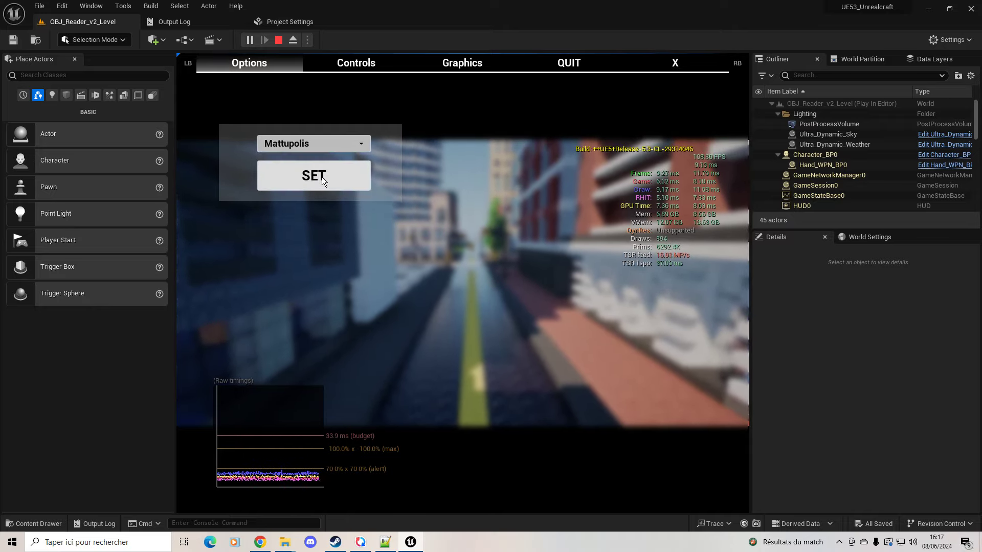
left_click(321, 177)
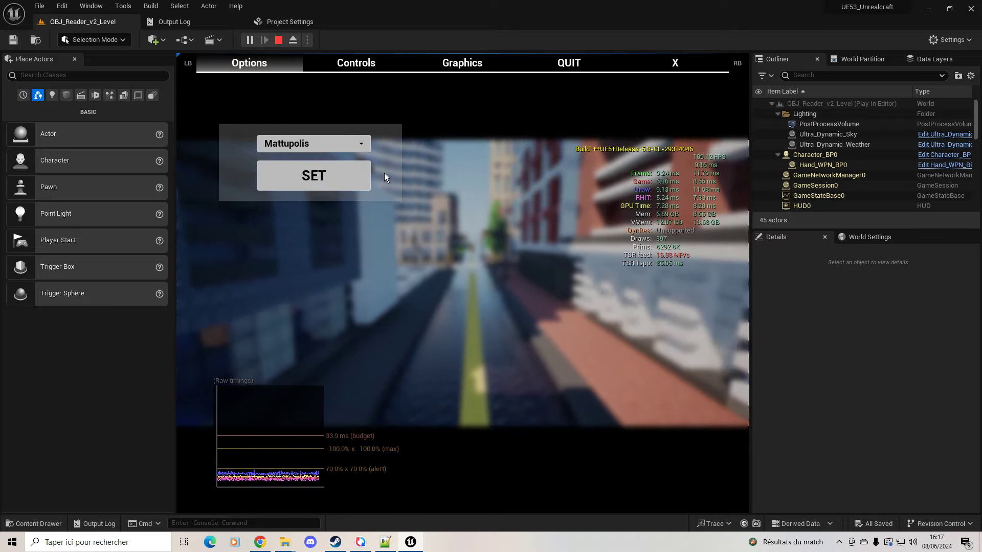
left_click(671, 61)
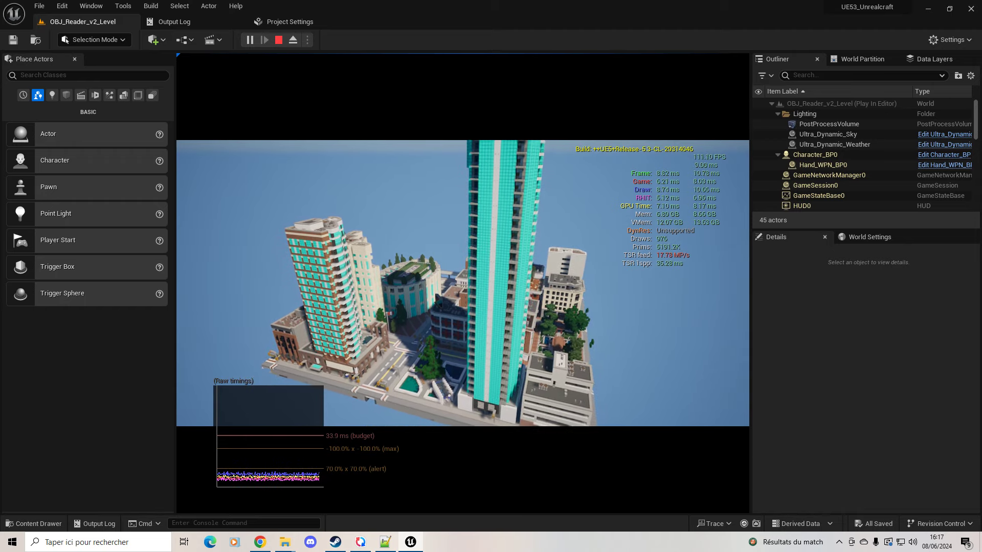
- Stop the session, open RW_Chunk_Level from Blueprints/RW_Chunk, and play it in the editor
key("Escape")
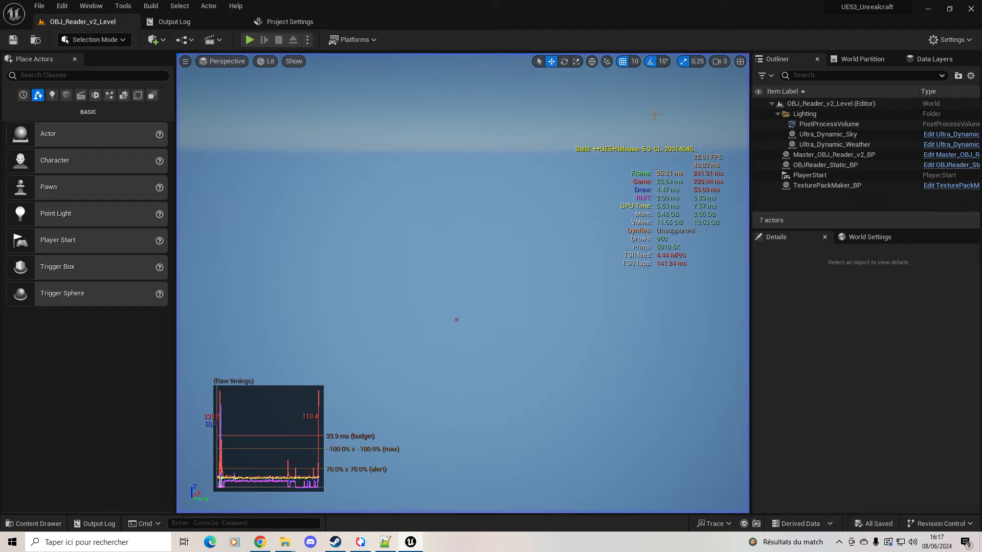
left_click(30, 524)
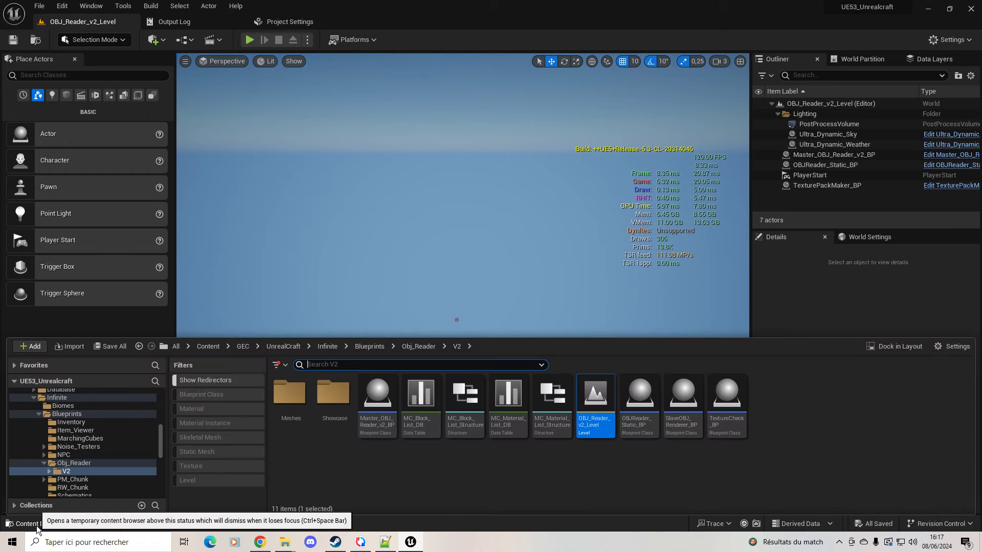
left_click(368, 346)
double_click(599, 402)
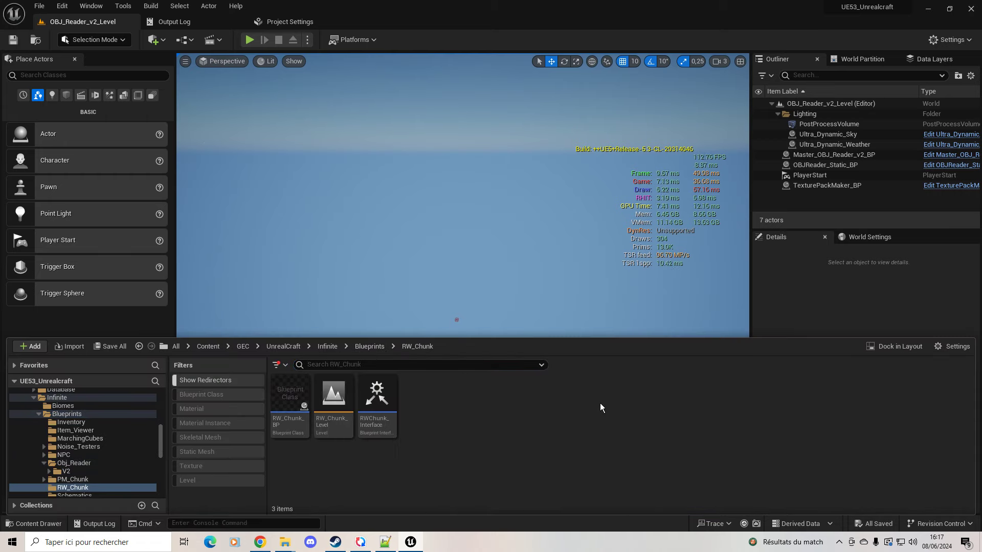
double_click(333, 401)
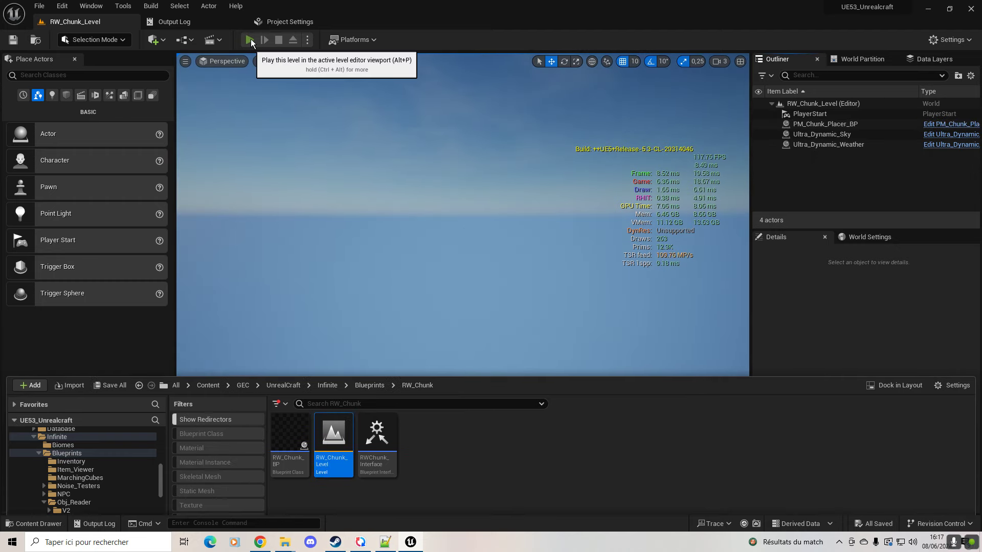
left_click(251, 40)
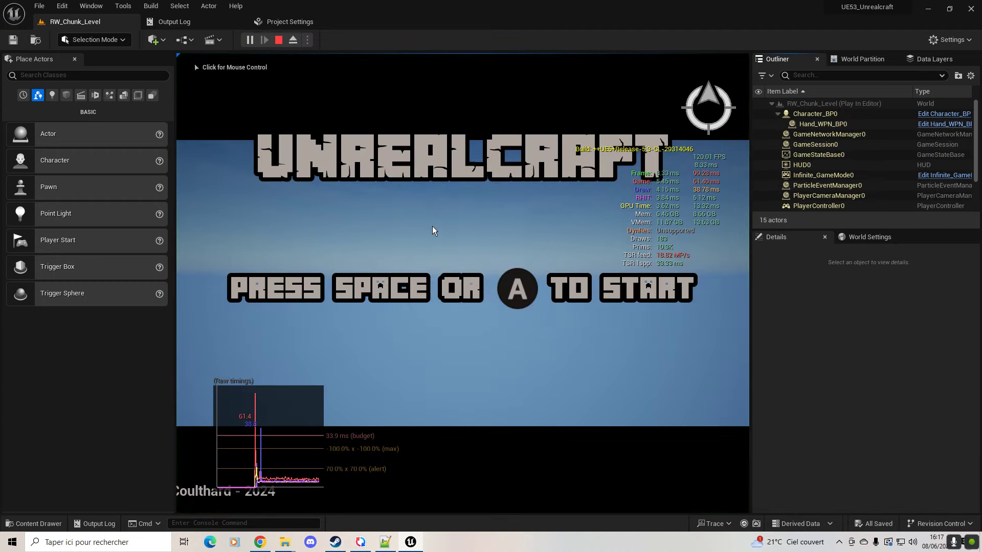
- Start the game past the title screen, bring up the coordinate options, then go to Chrome
left_click(432, 231)
key("space")
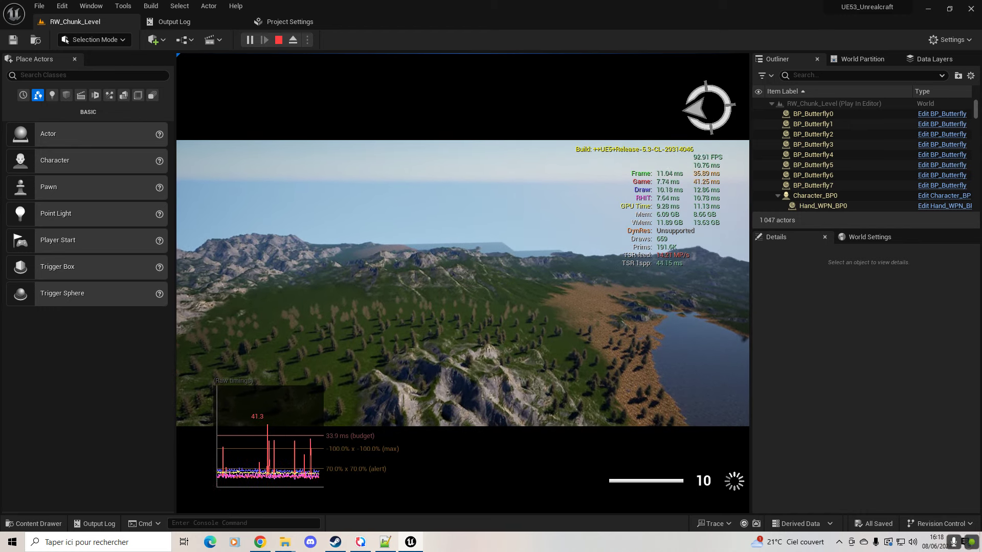
key("Escape")
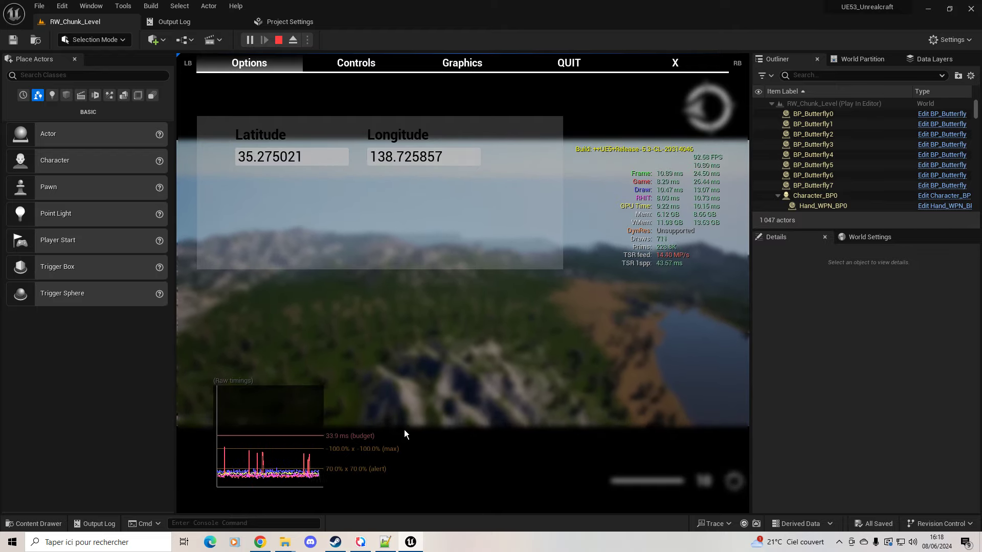
left_click(260, 544)
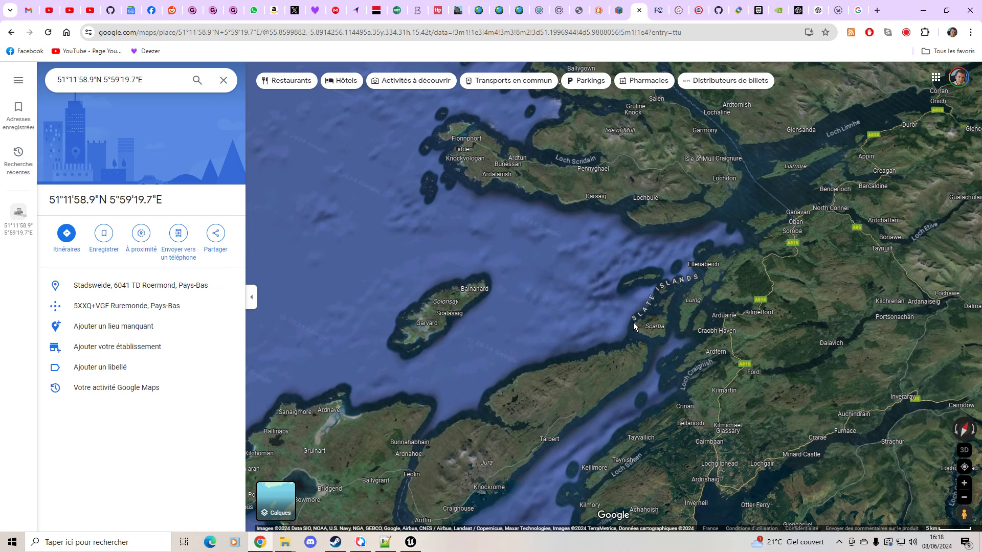
- Zoom and pan Google Maps across western Scotland to Loch Linnhe
scroll(634, 326, "down", 2)
mouse_move(603, 220)
left_mouse_down()
mouse_move(499, 353)
mouse_move(527, 313)
left_mouse_up()
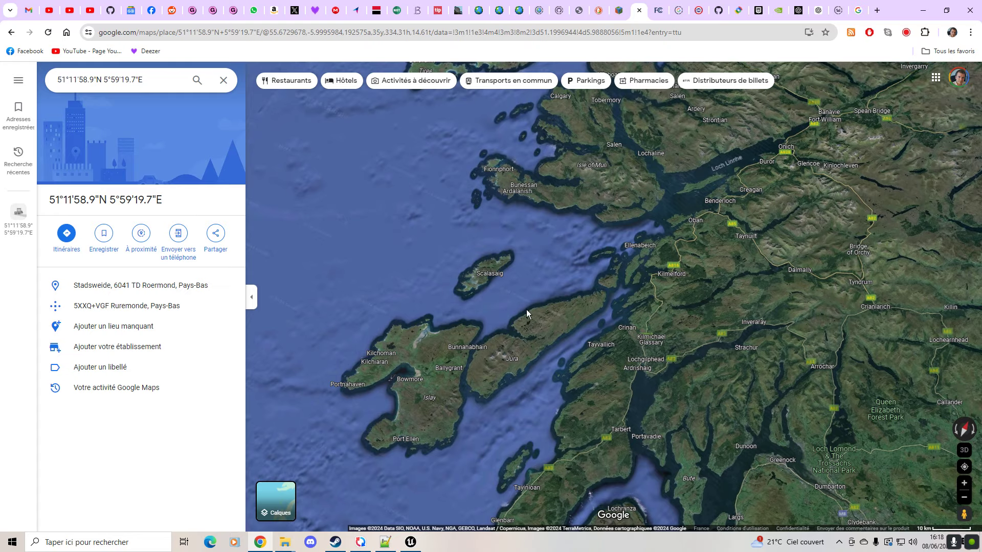
left_click_drag(674, 382, 593, 295)
scroll(594, 295, "down", 2)
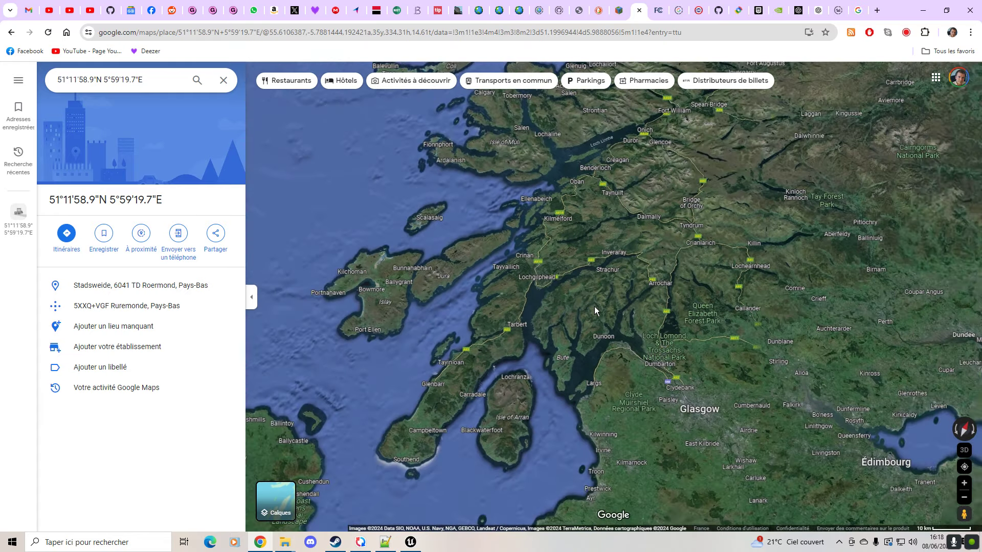
scroll(594, 306, "down", 3)
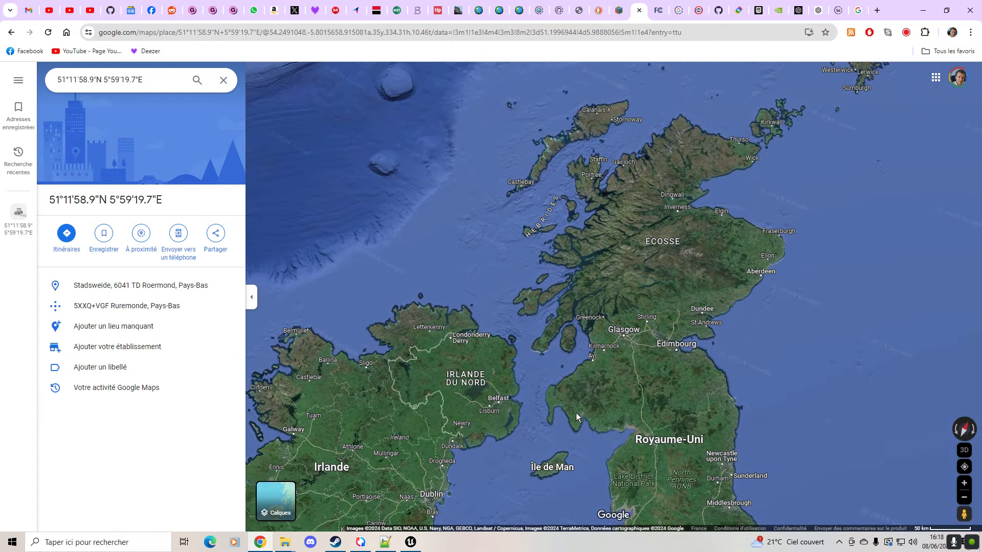
left_click_drag(576, 413, 521, 391)
scroll(554, 245, "up", 3)
scroll(537, 251, "up", 2)
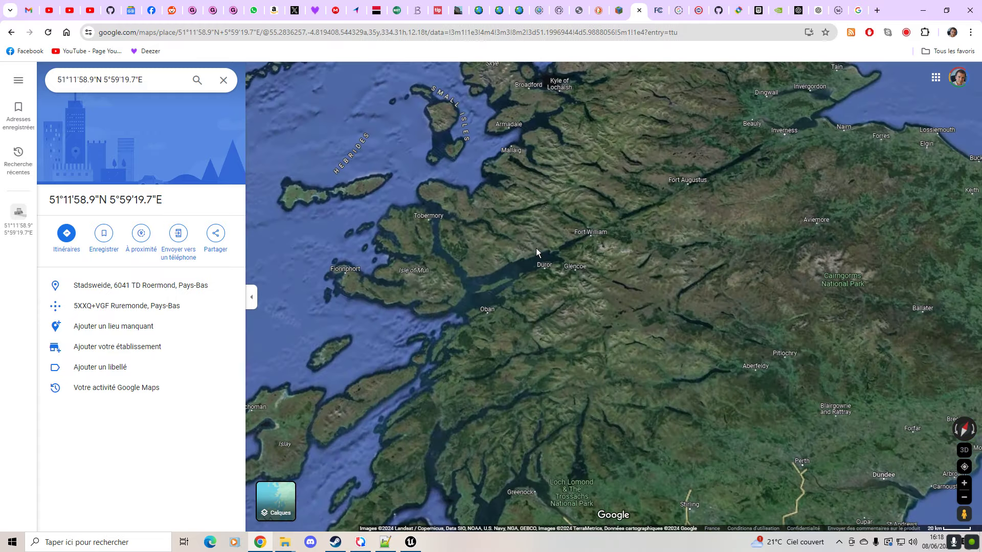
scroll(532, 276, "up", 5)
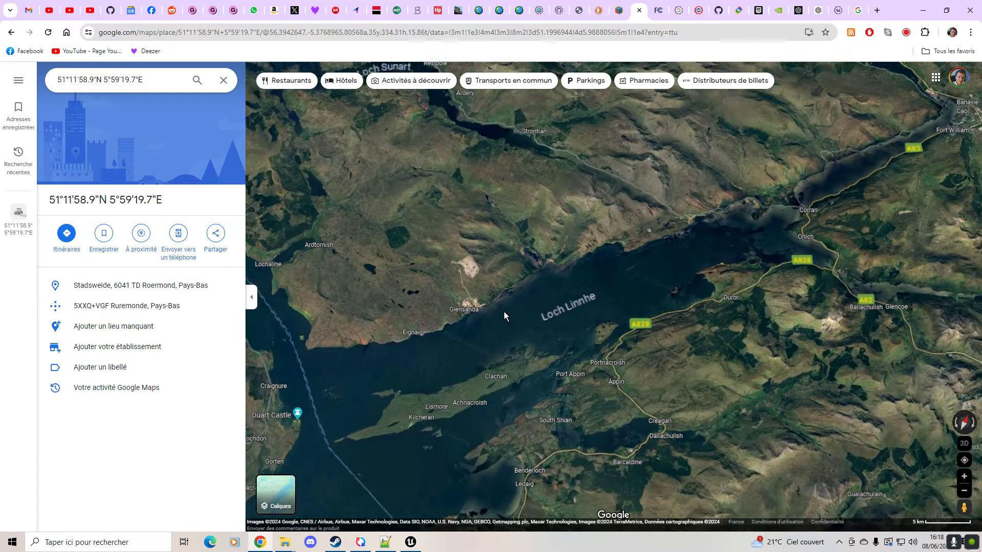
scroll(504, 316, "up", 2)
- Copy the Loch Linnhe coordinates 56.57506871033172, -5.478976116605814 into Notepad++ and select the latitude
right_click(529, 318)
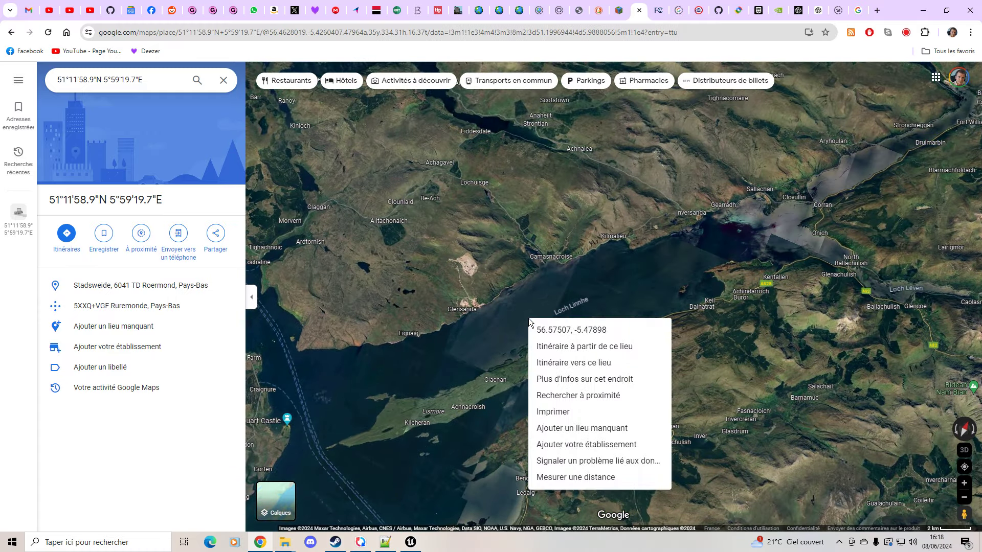
left_click(557, 332)
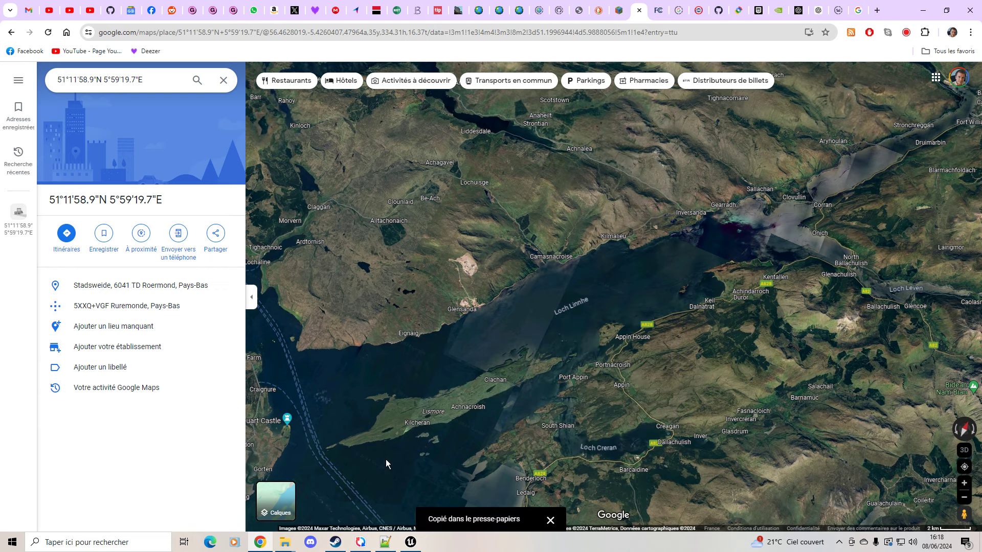
left_click(383, 543)
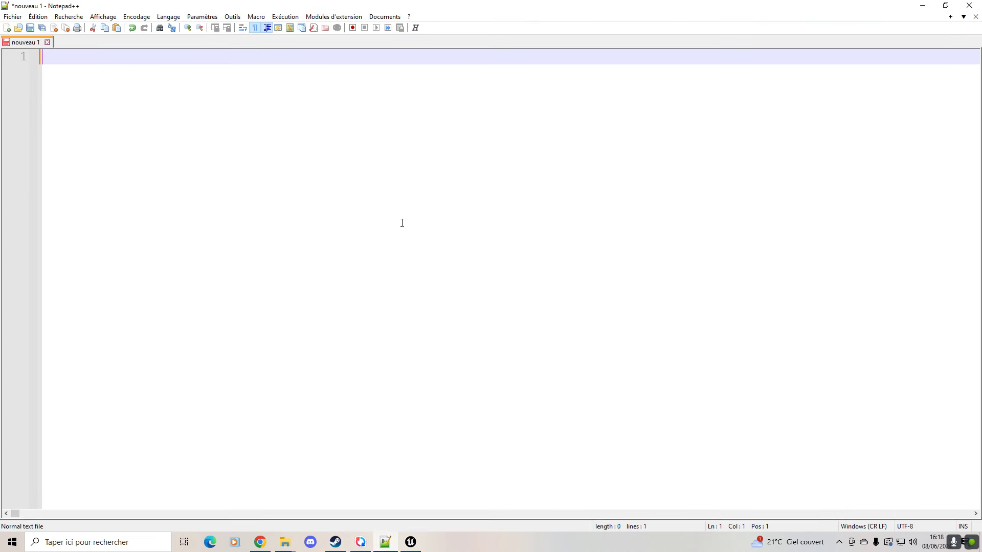
left_click_drag(171, 57, 43, 58)
key("ctrl+c")
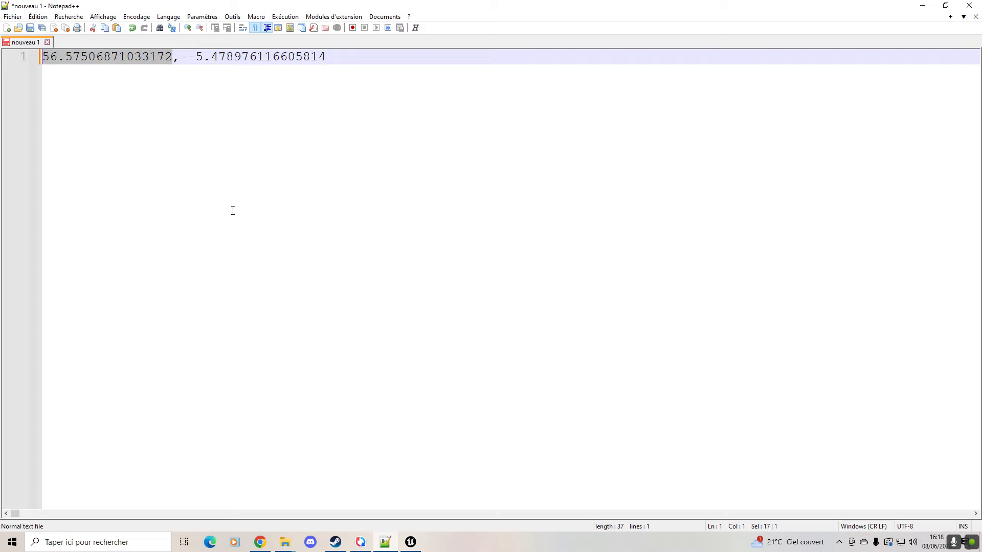
left_click(411, 542)
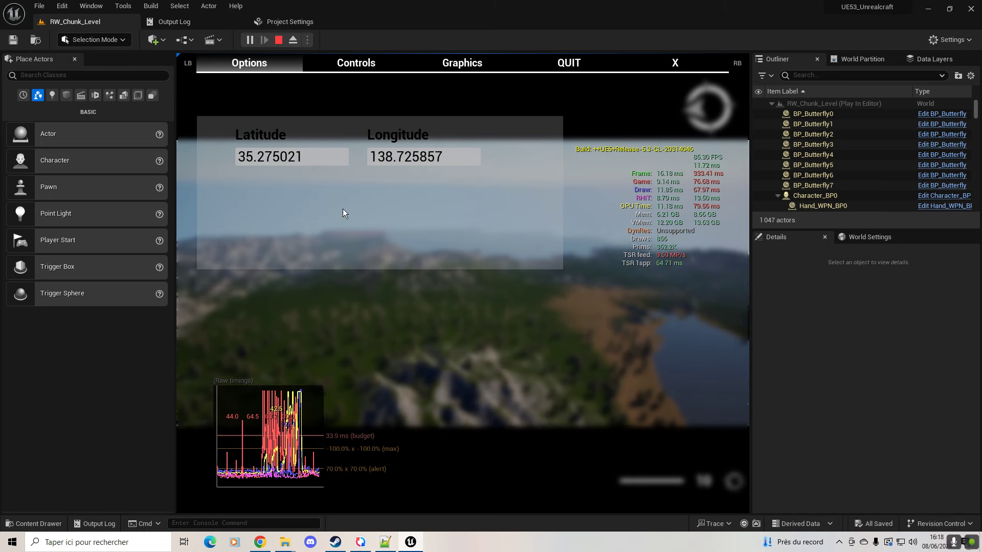
- Replace latitude 35.275021 and longitude 138.725857 with 56.575069 and -5.478976, then apply with SET
left_click_drag(307, 157, 214, 152)
key("ctrl+v")
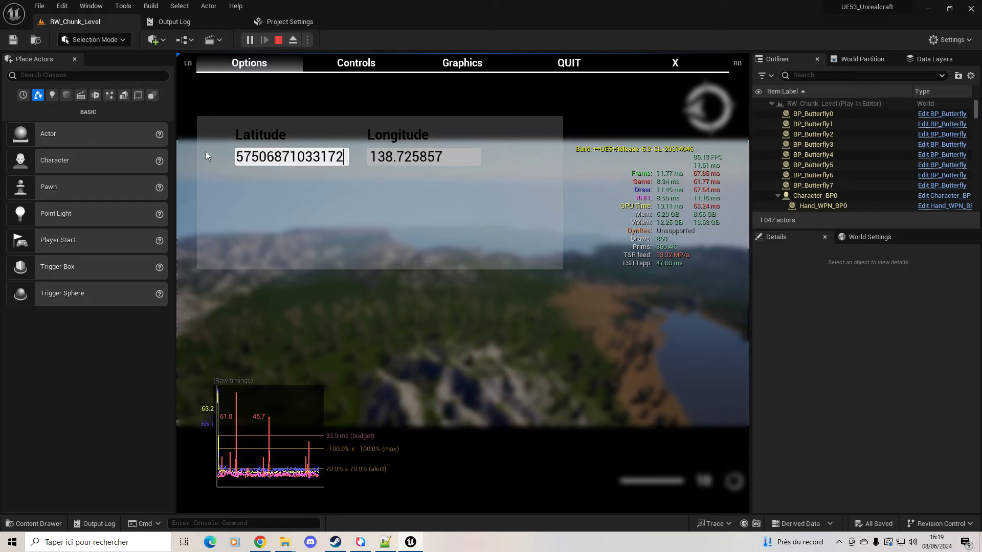
left_click(454, 156)
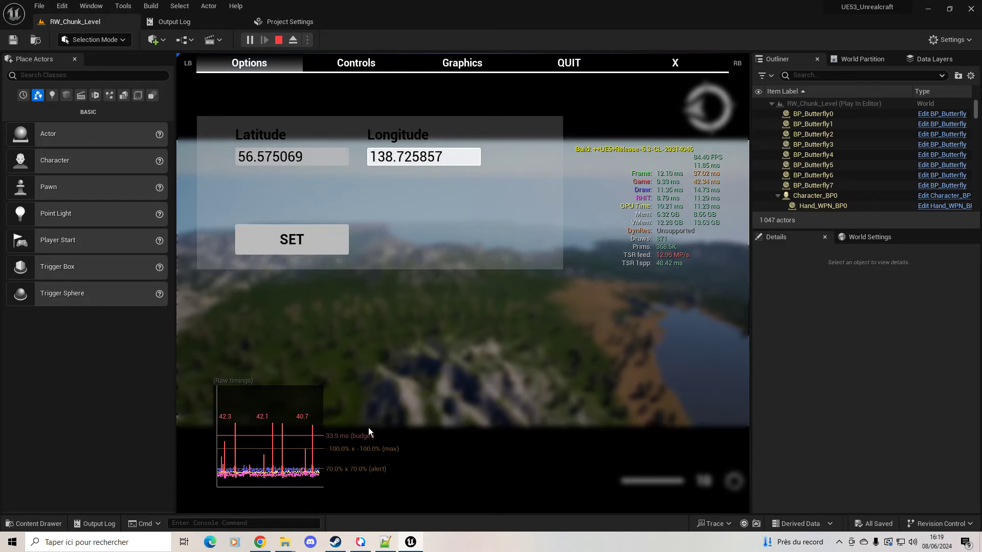
key("alt+Tab")
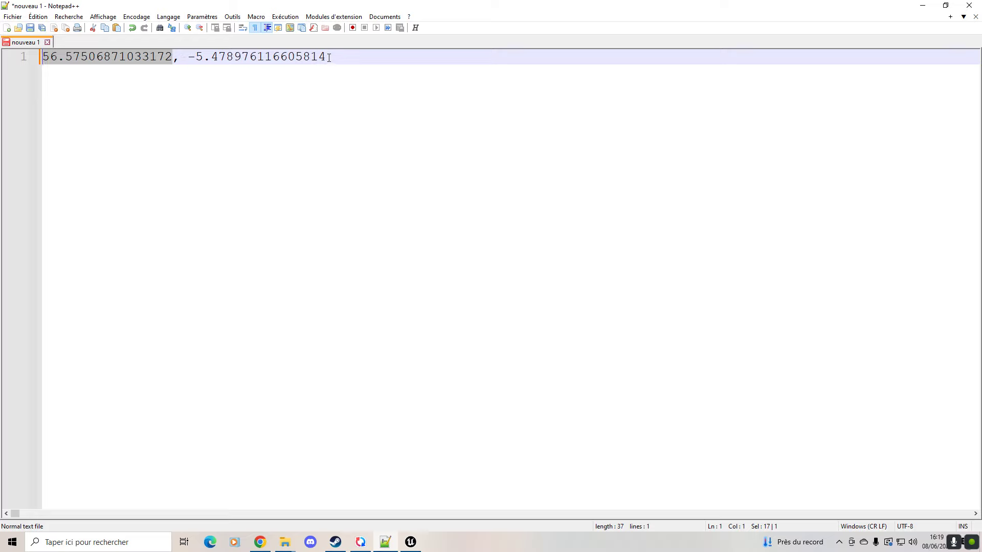
left_click_drag(329, 57, 251, 58)
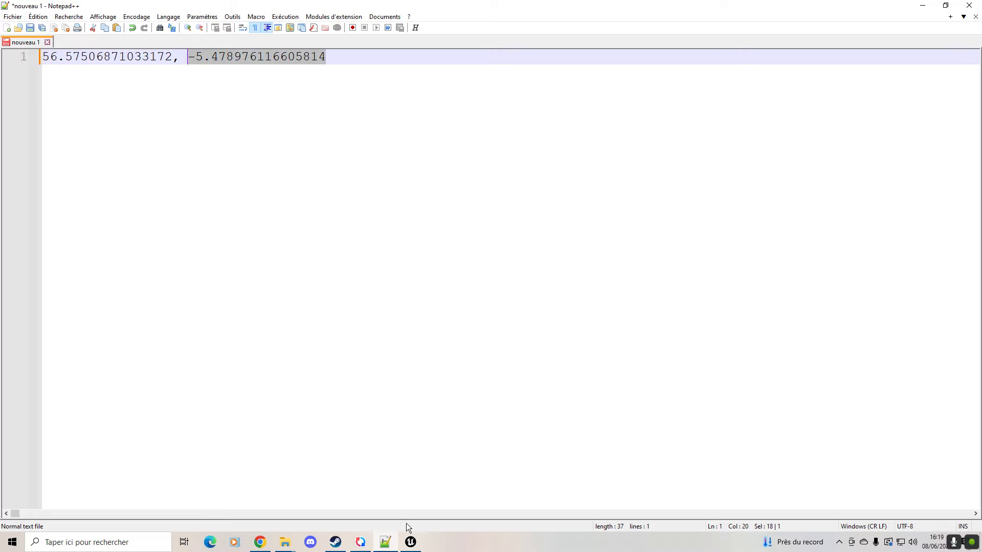
left_click(411, 542)
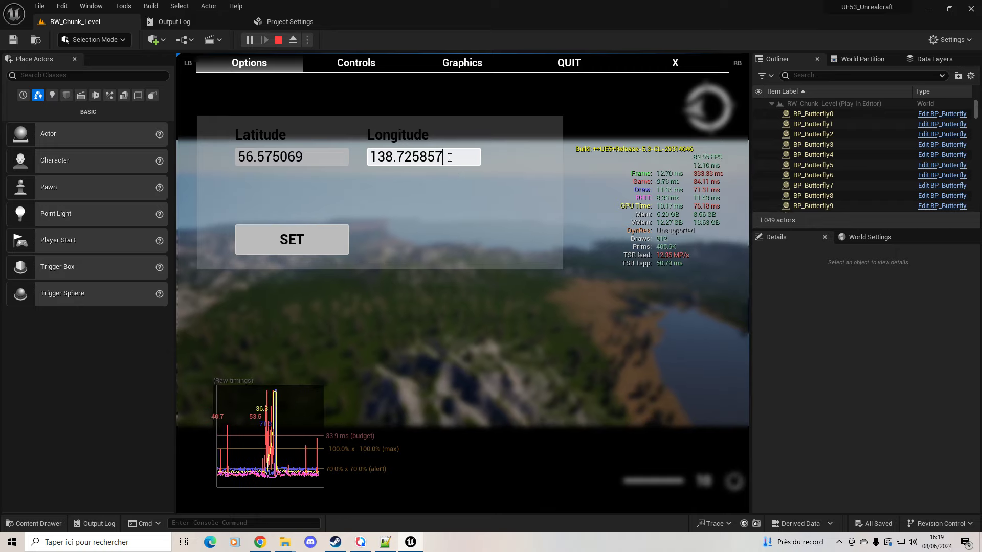
left_click_drag(449, 157, 349, 154)
key("ctrl+v")
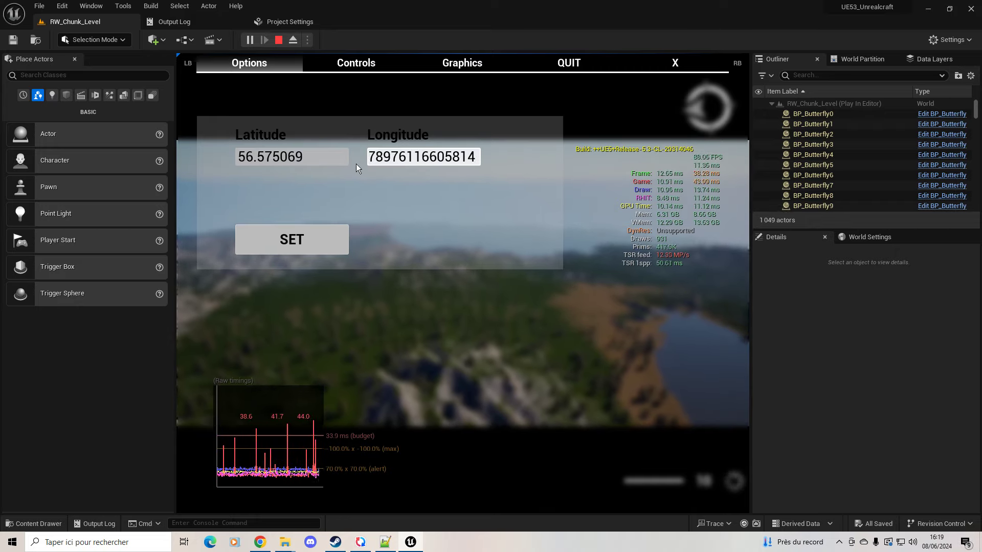
left_click(313, 236)
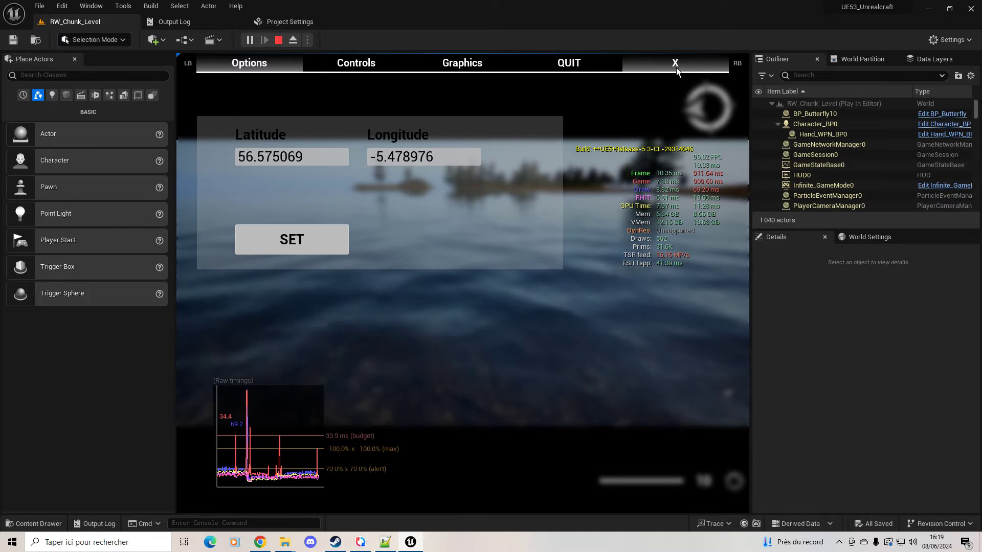
- Close the options, explore the regenerated Loch Linnhe terrain, then stop Play In Editor
left_click(676, 68)
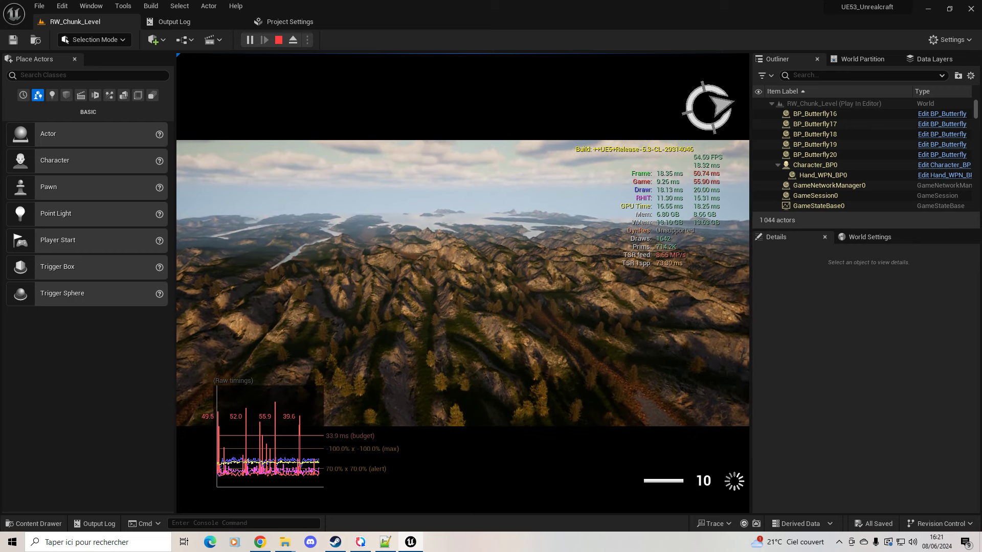
key("Escape")
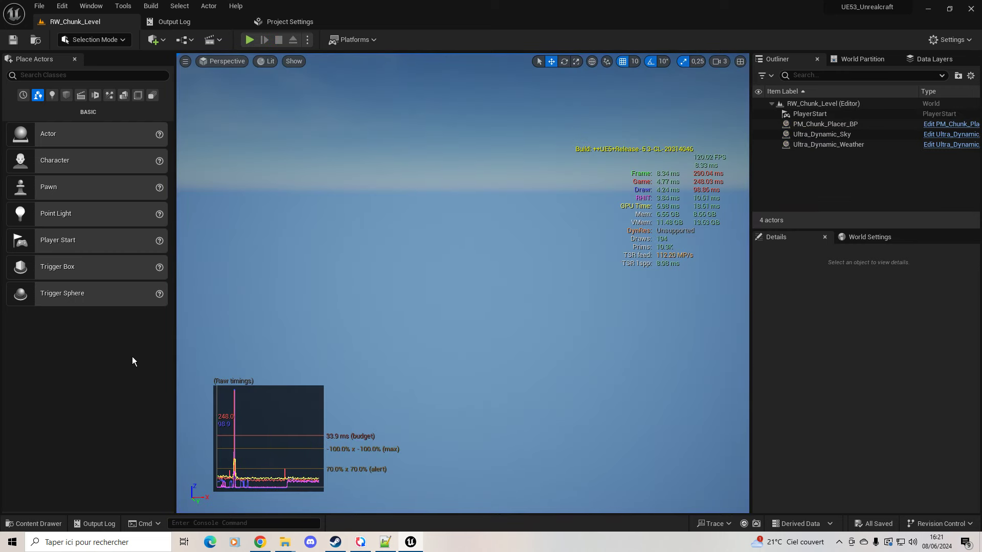